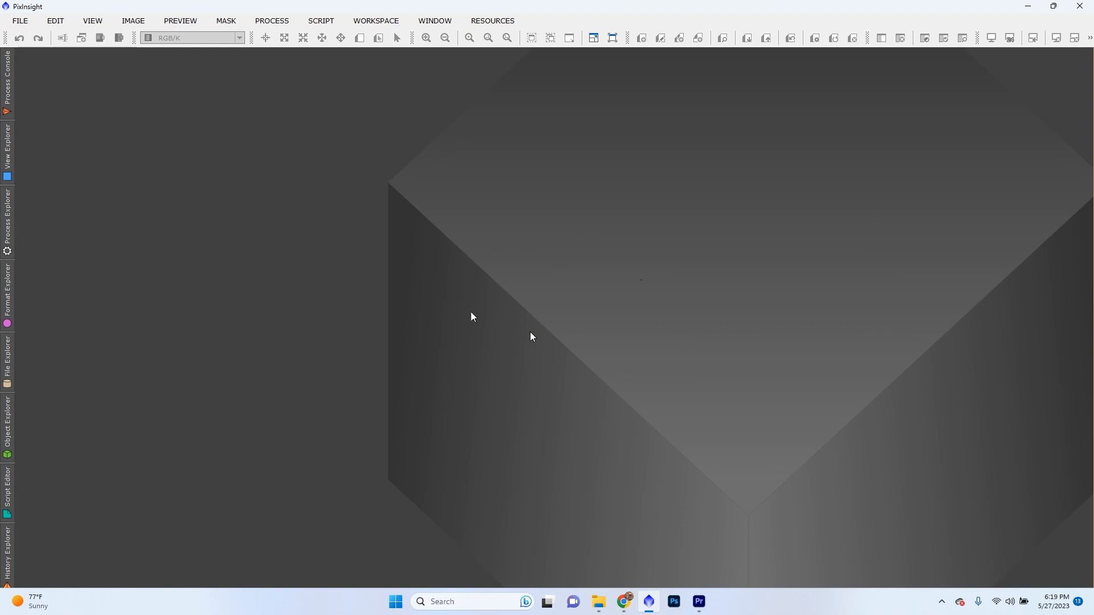
Open the image finalm31.TIF from the Downloads folder
left_click(20, 20)
left_click(30, 40)
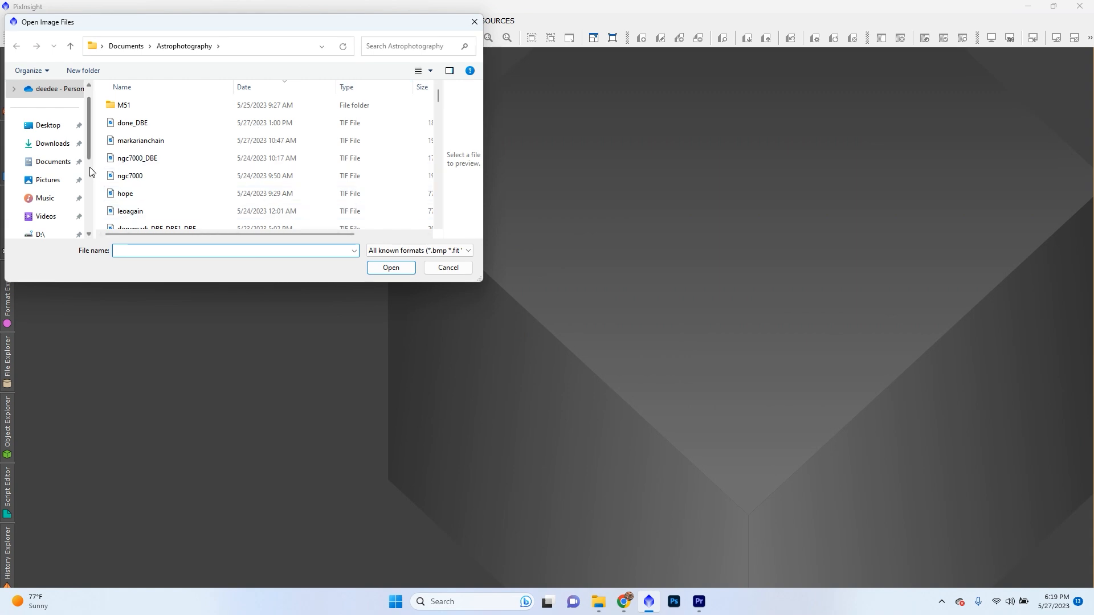
left_click(64, 144)
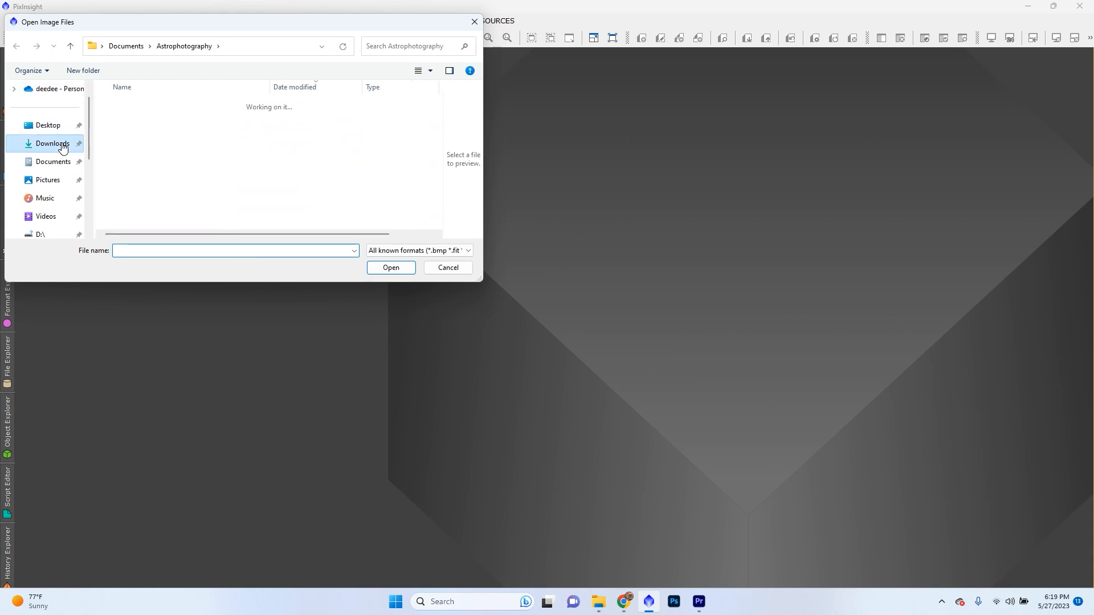
double_click(176, 122)
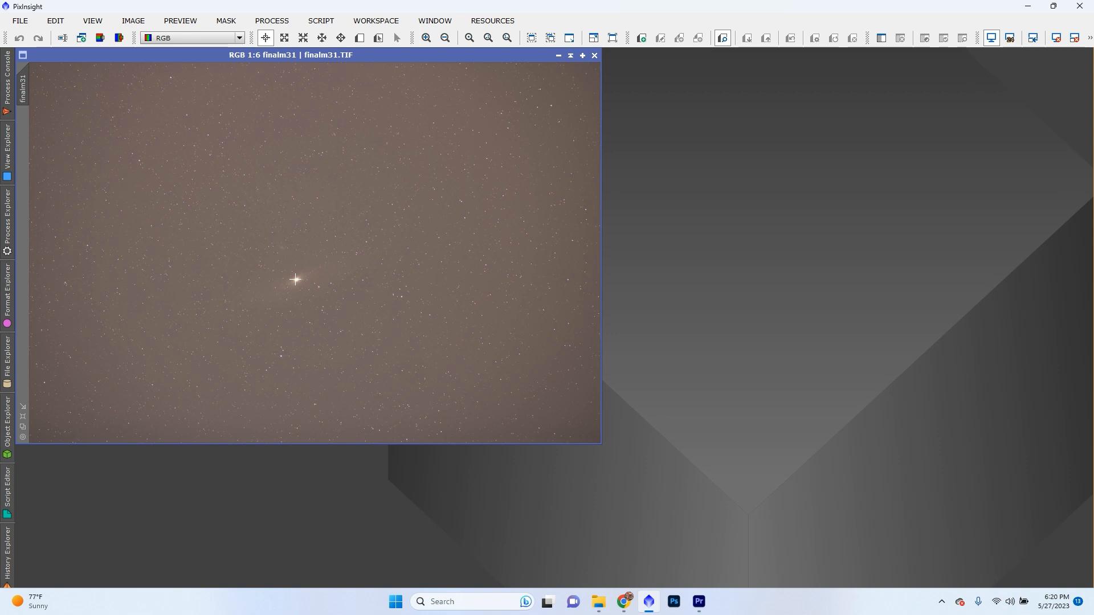
scroll(295, 279, "up", 3)
scroll(295, 279, "up", 1)
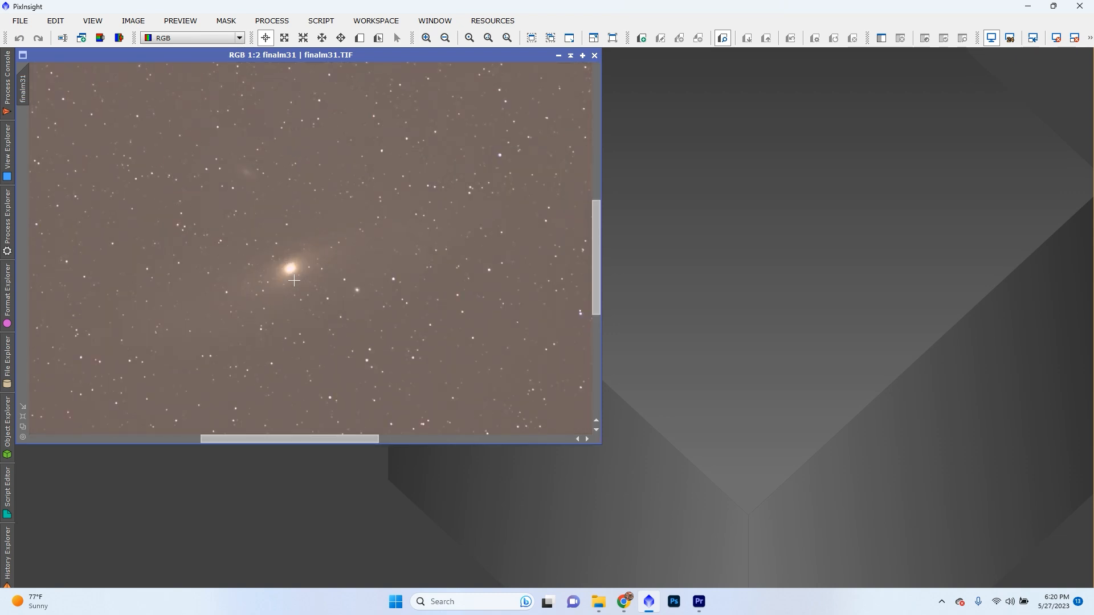
scroll(294, 280, "down", 4)
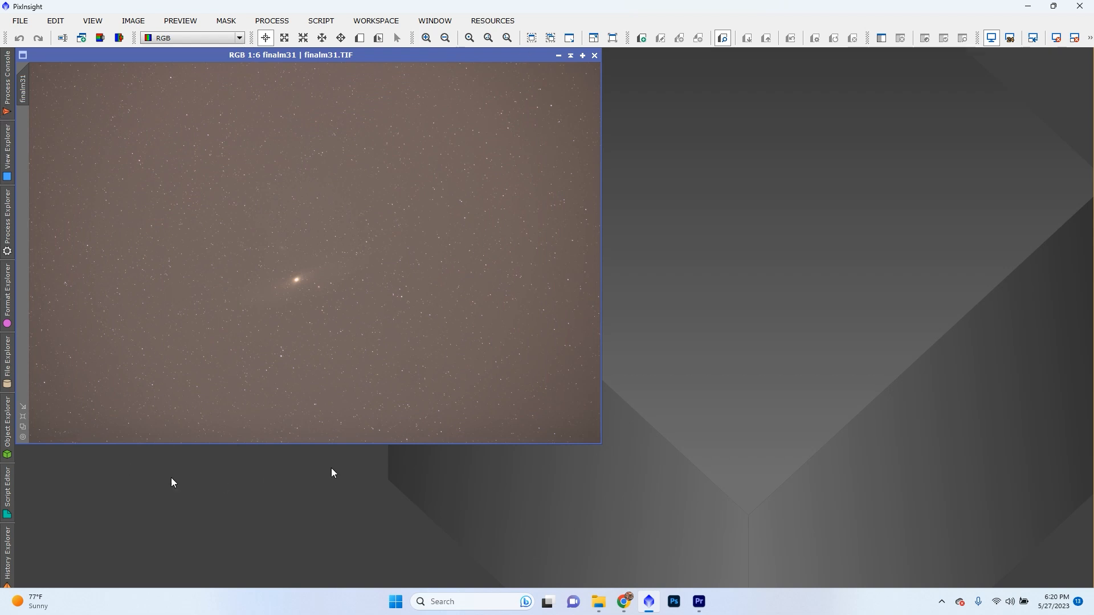
Start a DynamicCrop session on the finalm31 image with the frame covering the full 6020 × 4015 pixel area
left_click(272, 21)
mouse_move(399, 12)
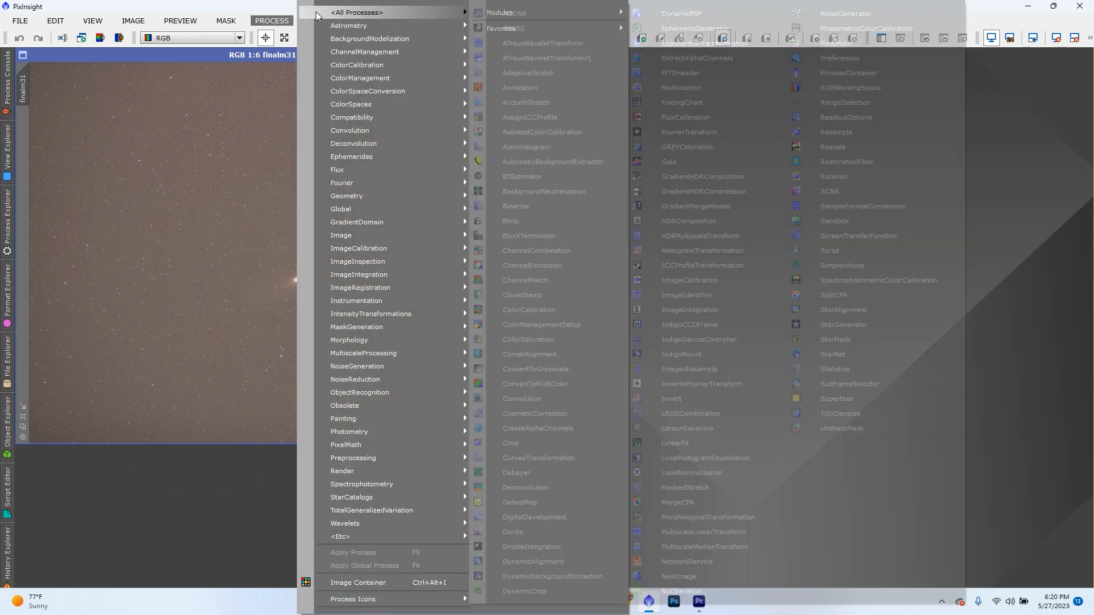
left_click(525, 591)
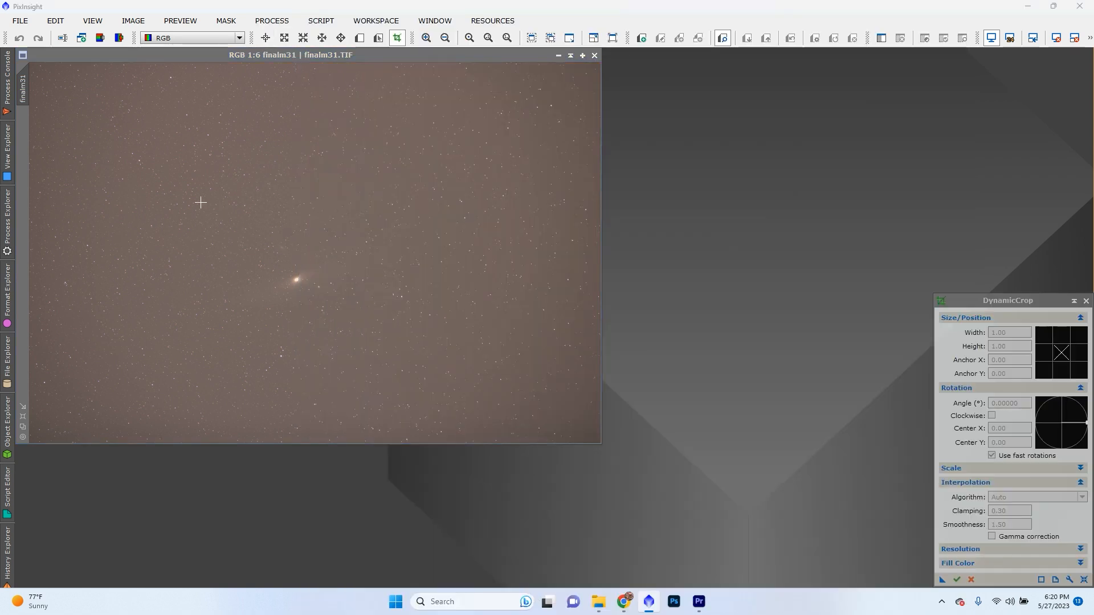
scroll(51, 82, "down", 1)
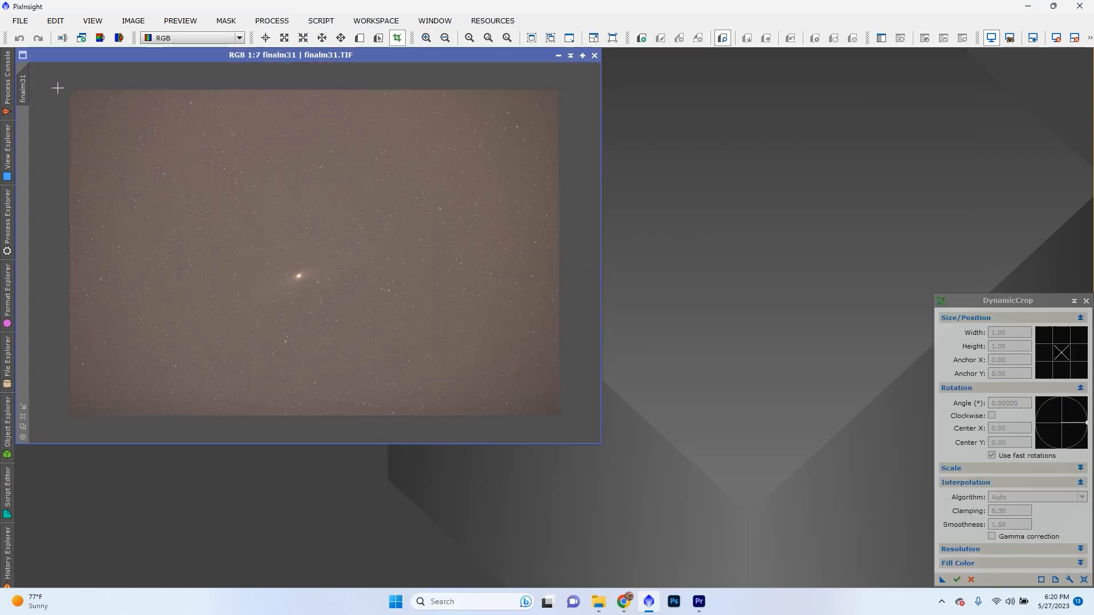
scroll(61, 84, "up", 9)
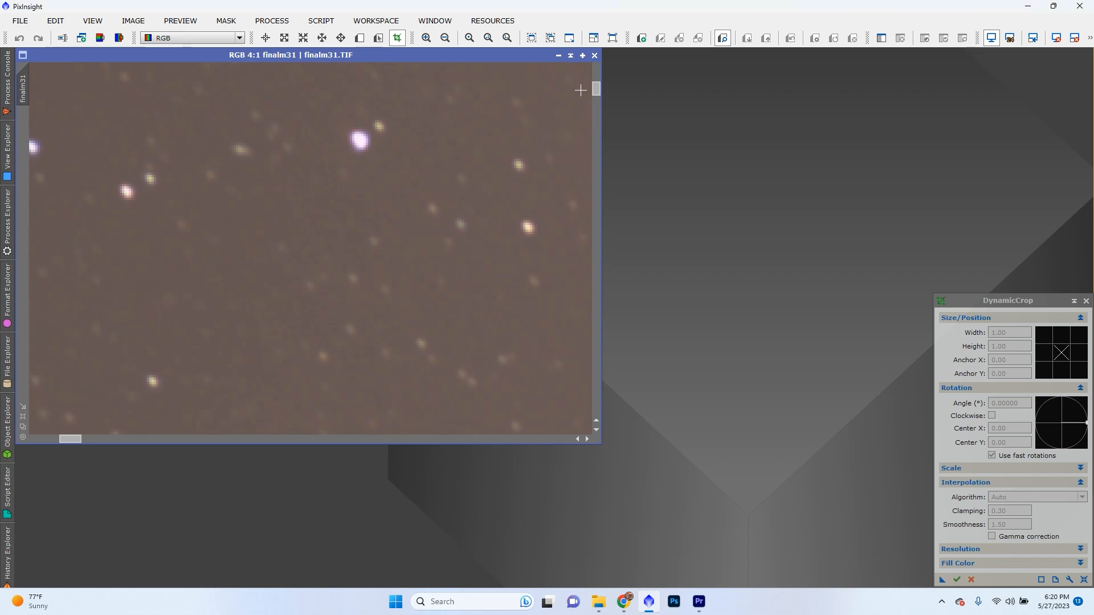
left_click_drag(596, 90, 596, 70)
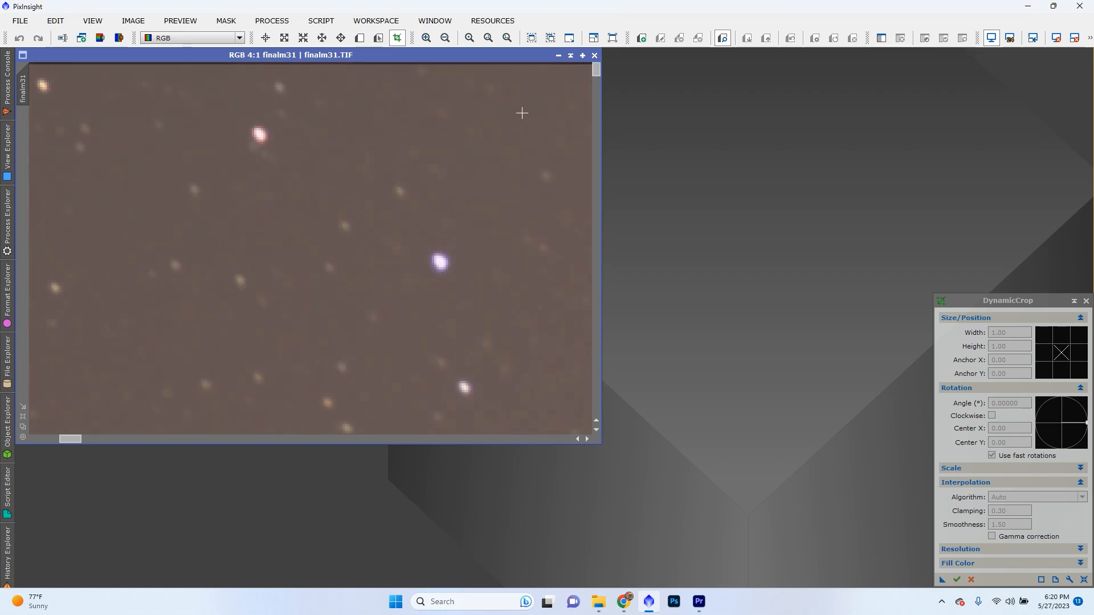
scroll(519, 142, "down", 8)
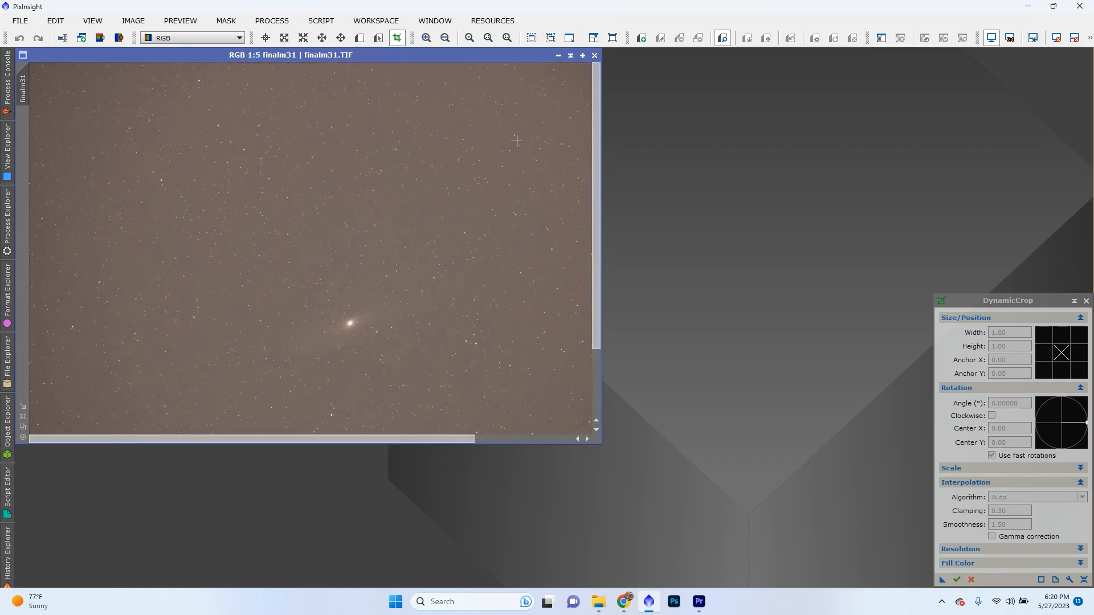
left_click_drag(1044, 311, 741, 183)
left_click(658, 453)
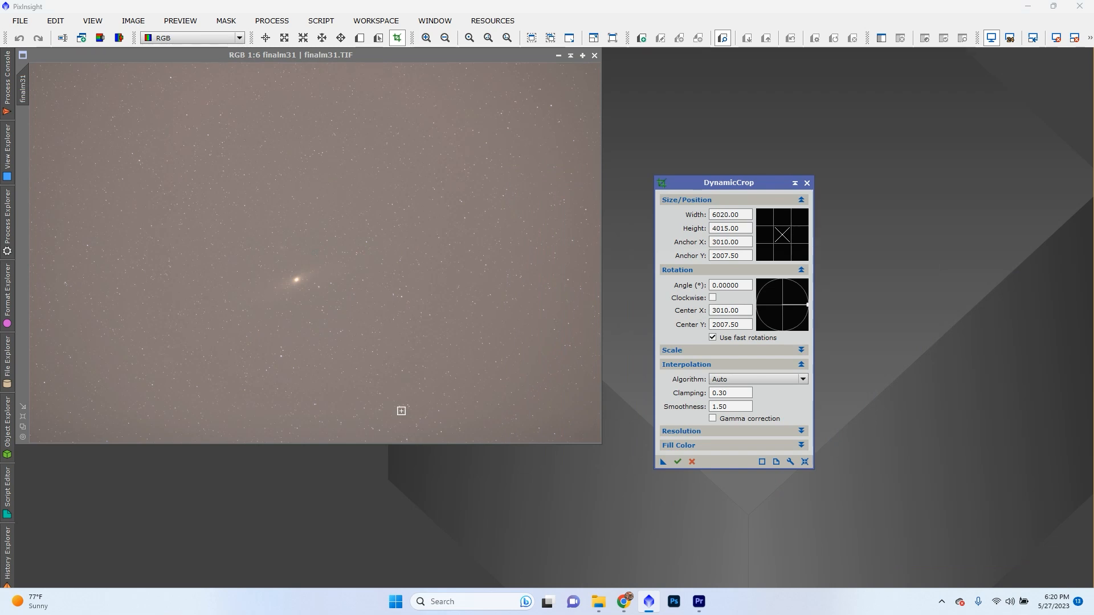
scroll(261, 269, "up", 9)
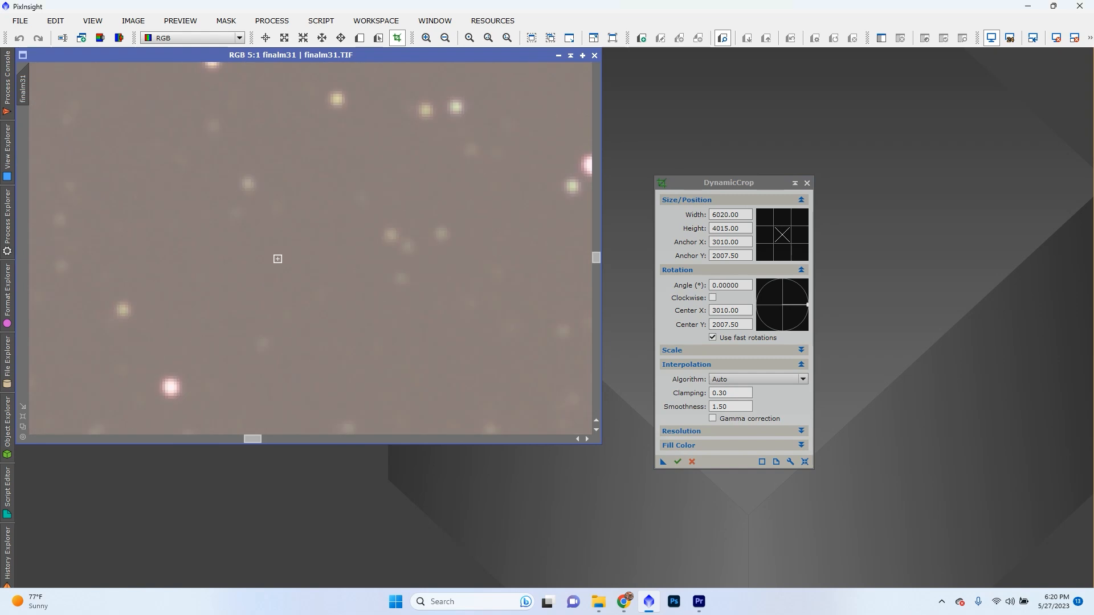
scroll(343, 346, "down", 9)
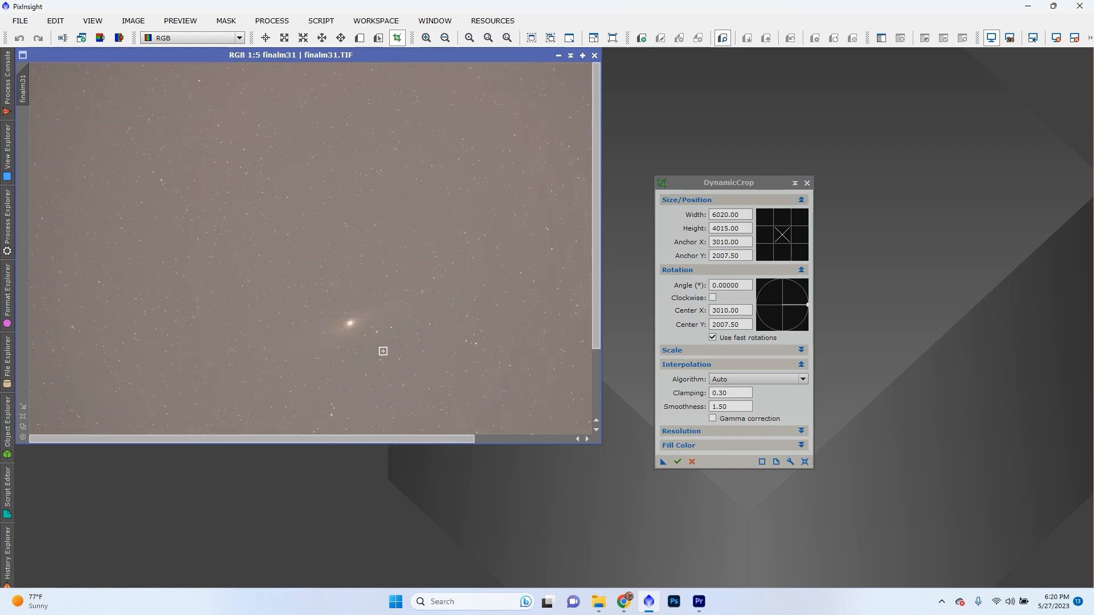
scroll(383, 351, "down", 1)
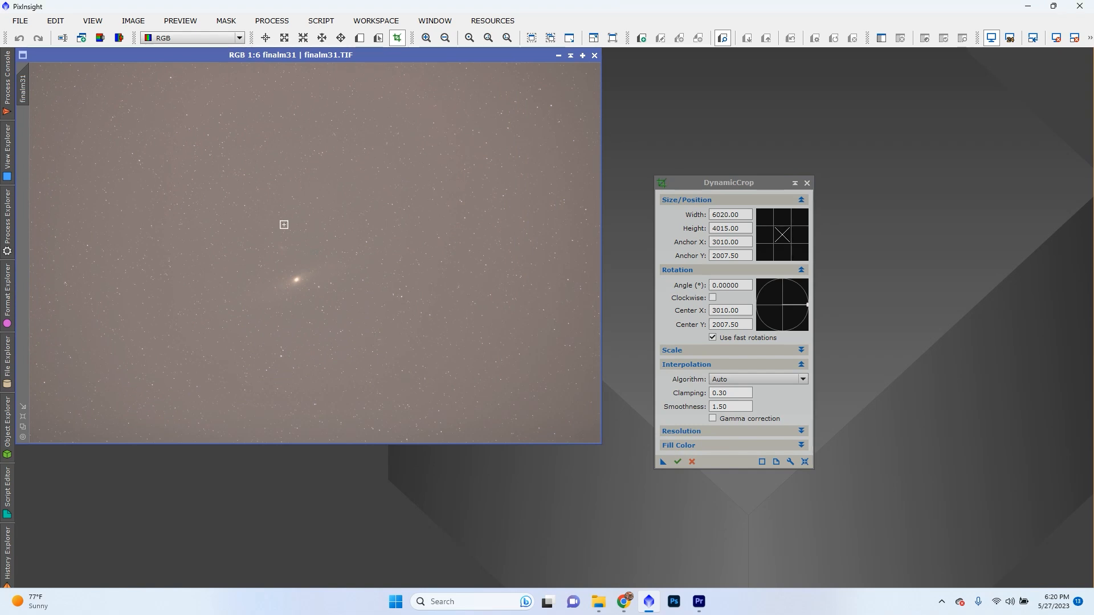
Shrink the crop frame to 5864 × 3911 pixels, place it inside the image's borders and apply the crop
left_click_drag(237, 208, 289, 253)
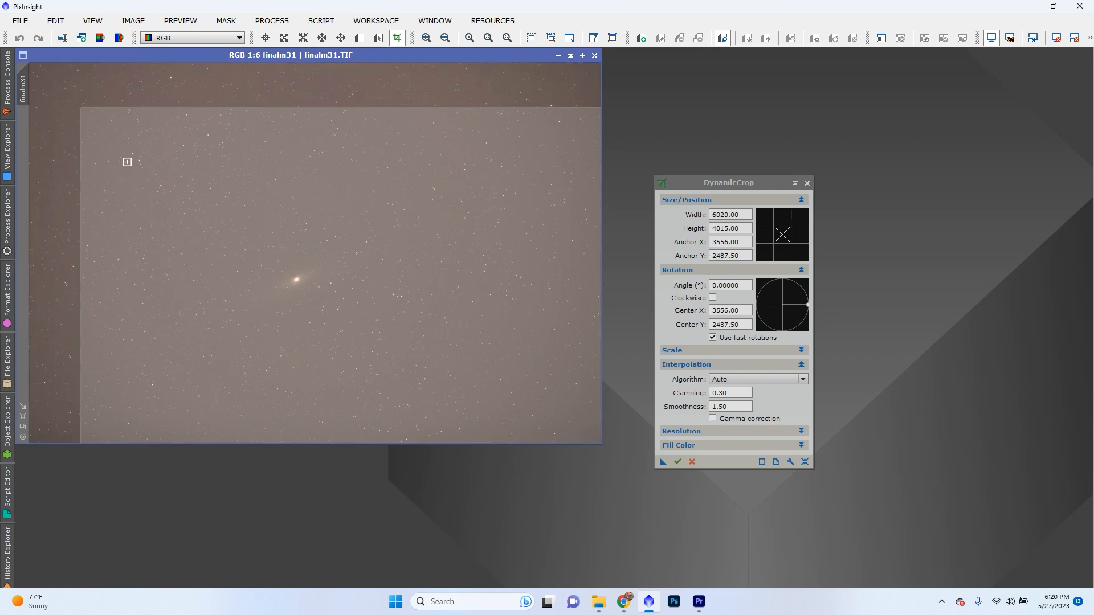
left_click_drag(131, 172, 121, 165)
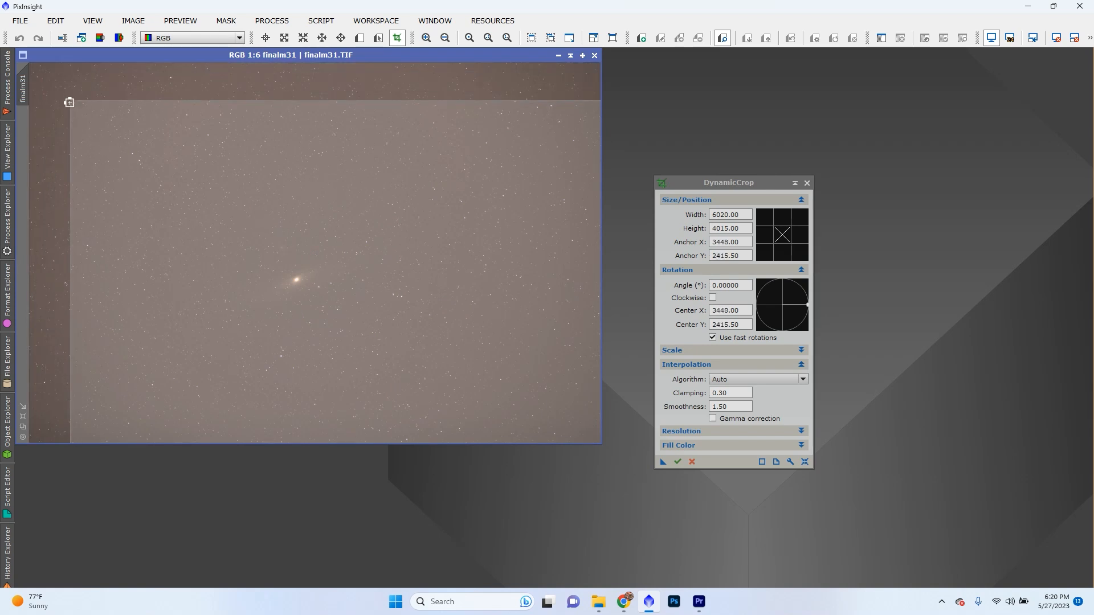
left_click_drag(69, 102, 80, 108)
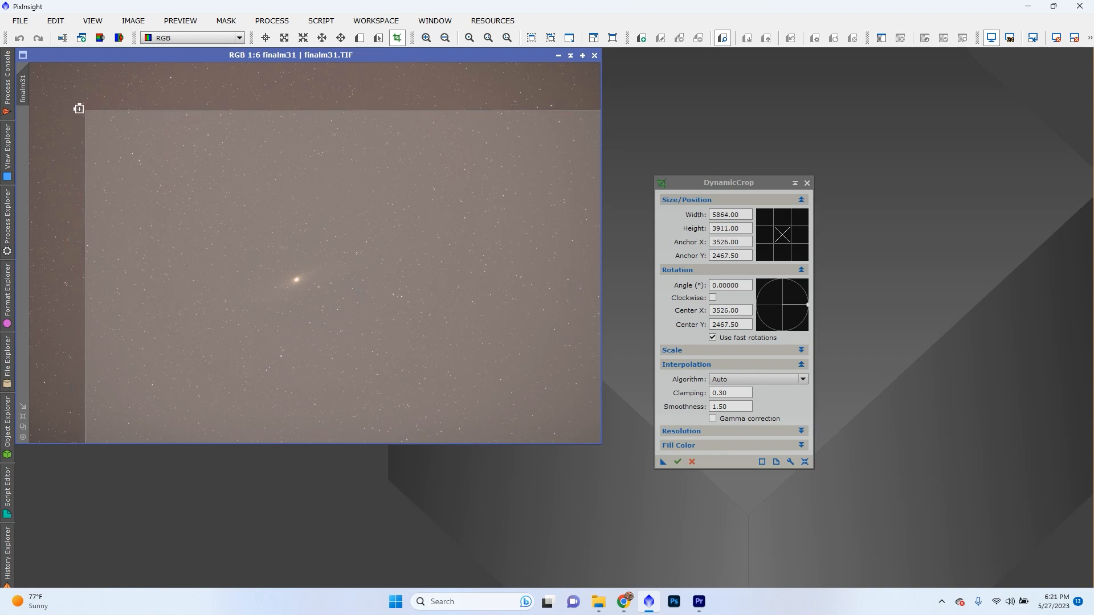
left_click_drag(347, 249, 295, 203)
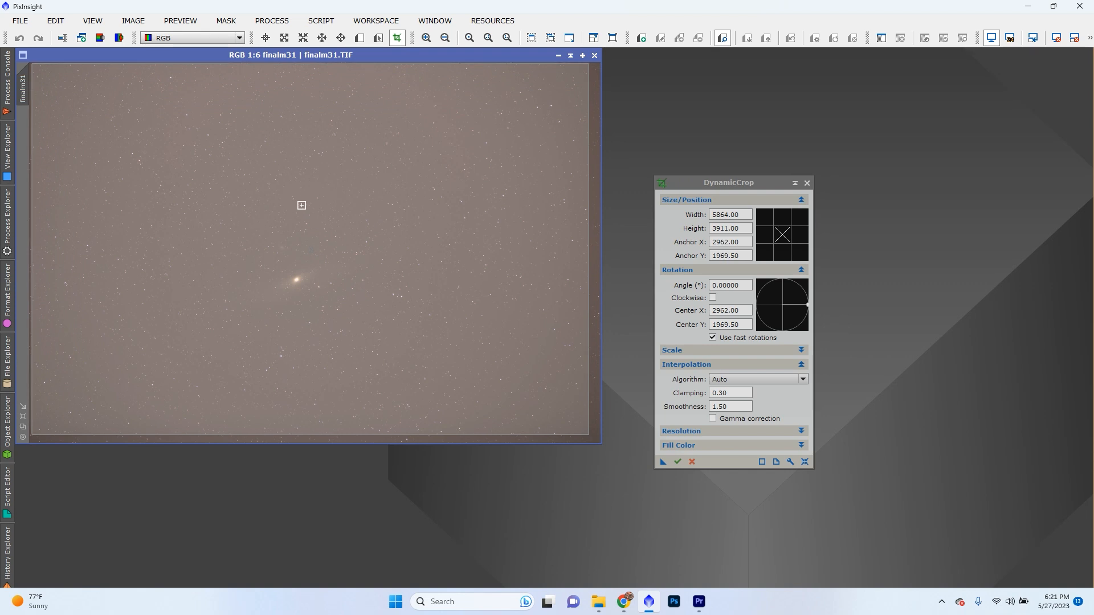
double_click(301, 205)
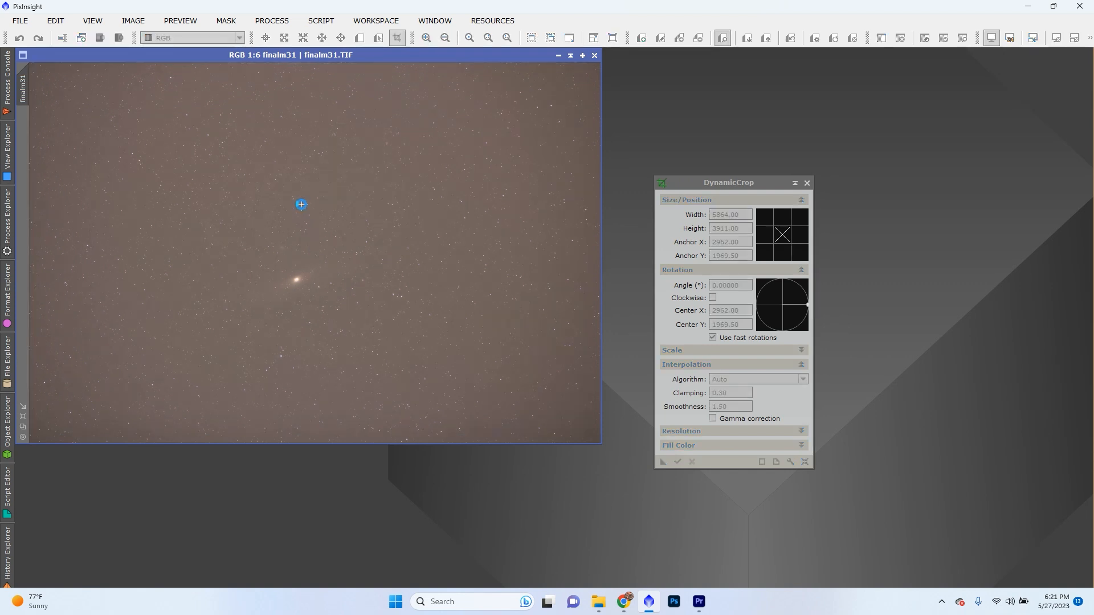
Reset DynamicCrop and fit a new frame of about 5543 × 3697 pixels inside the image, excluding the dark edges
left_click(803, 464)
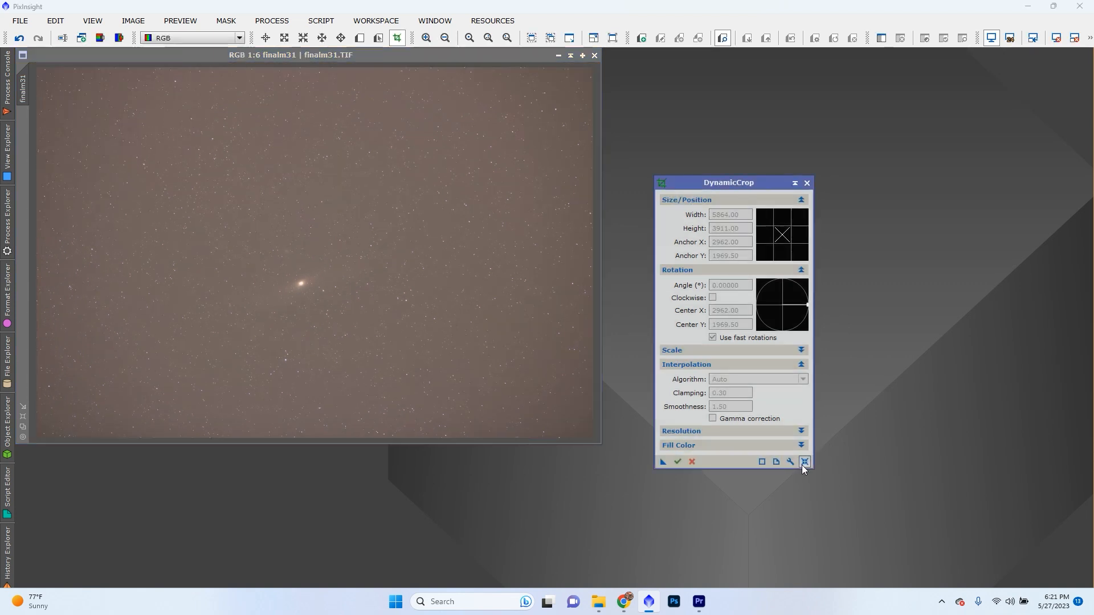
left_click_drag(330, 262, 335, 278)
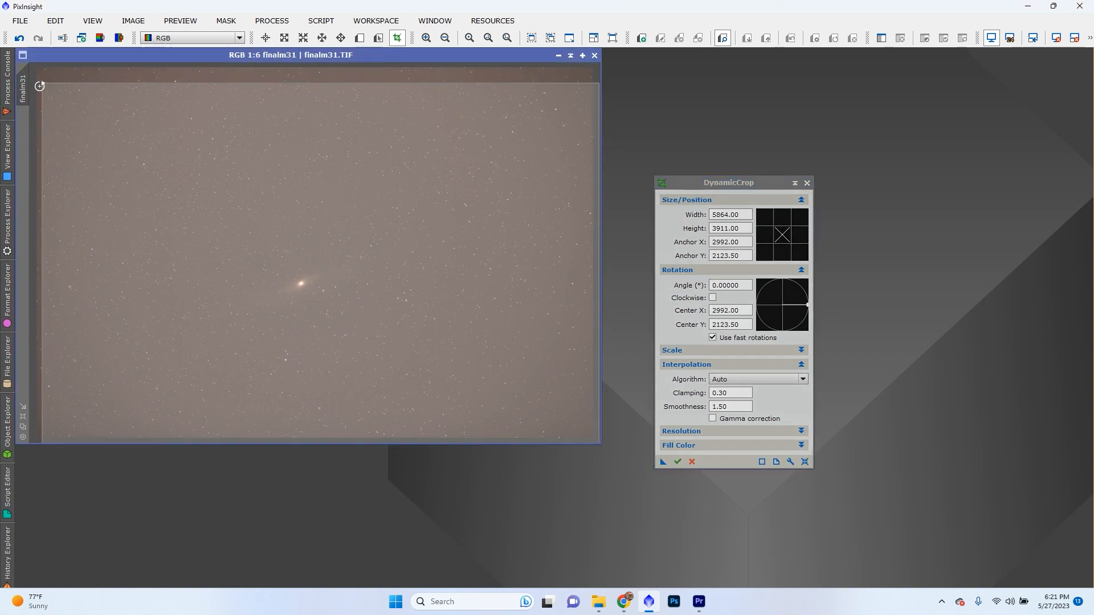
left_click_drag(43, 83, 66, 114)
left_click_drag(215, 181, 177, 144)
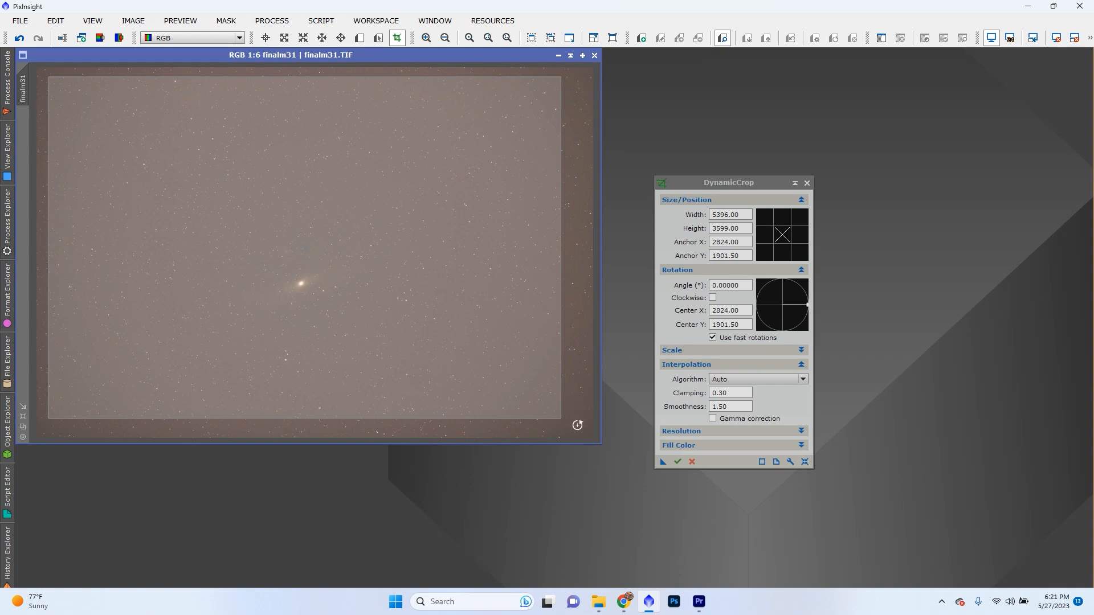
left_click_drag(561, 417, 575, 428)
left_click_drag(515, 373, 522, 380)
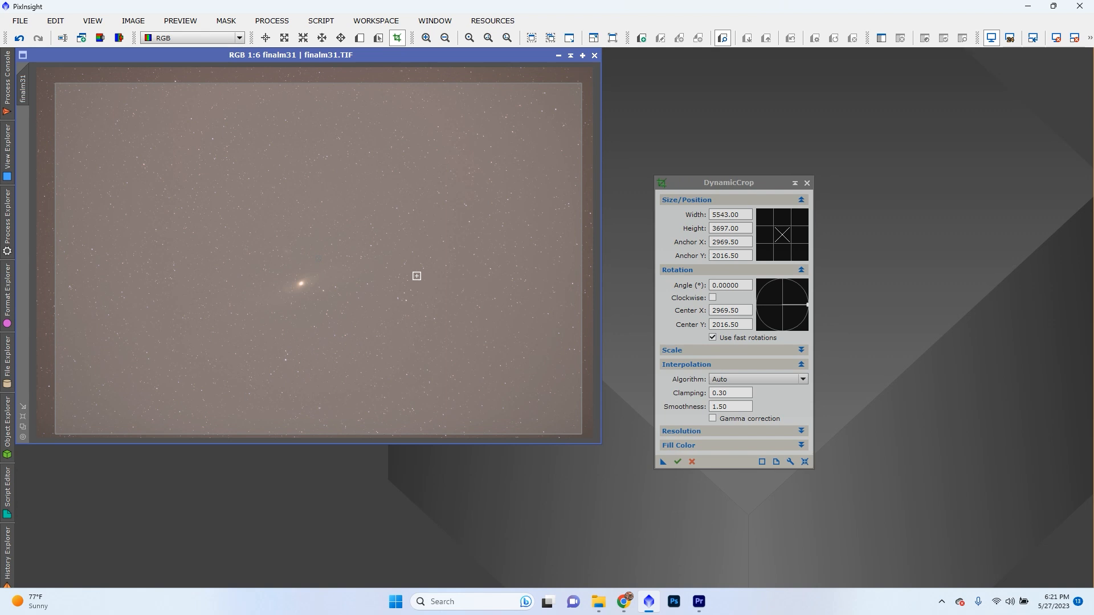
Set the crop's rotation angle to 180° and apply the crop to the image
left_click(743, 287)
left_click_drag(744, 287, 706, 285)
type("180")
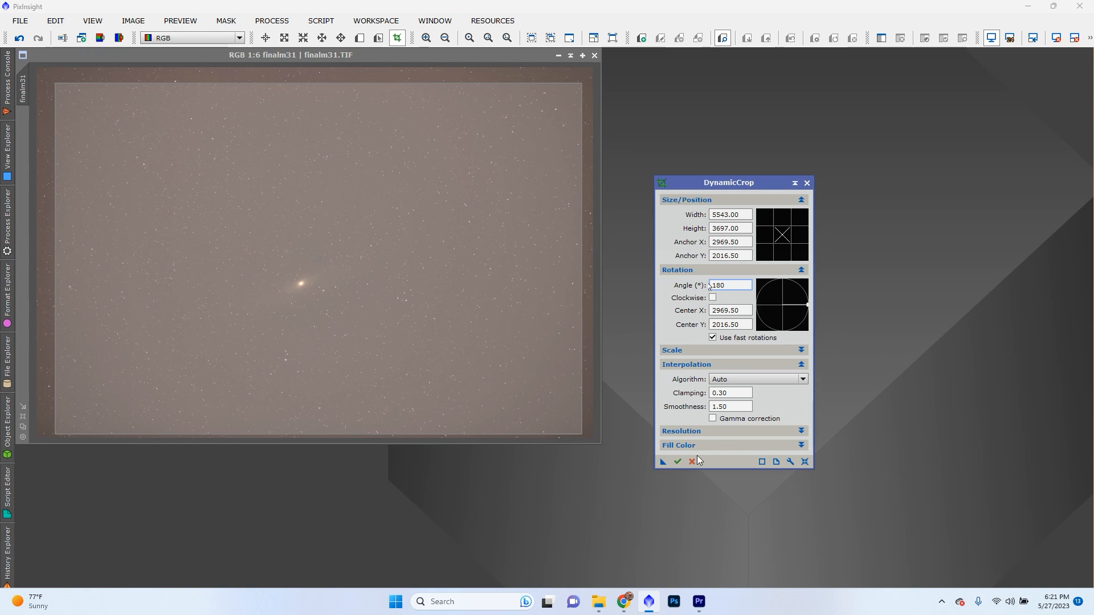
left_click(678, 462)
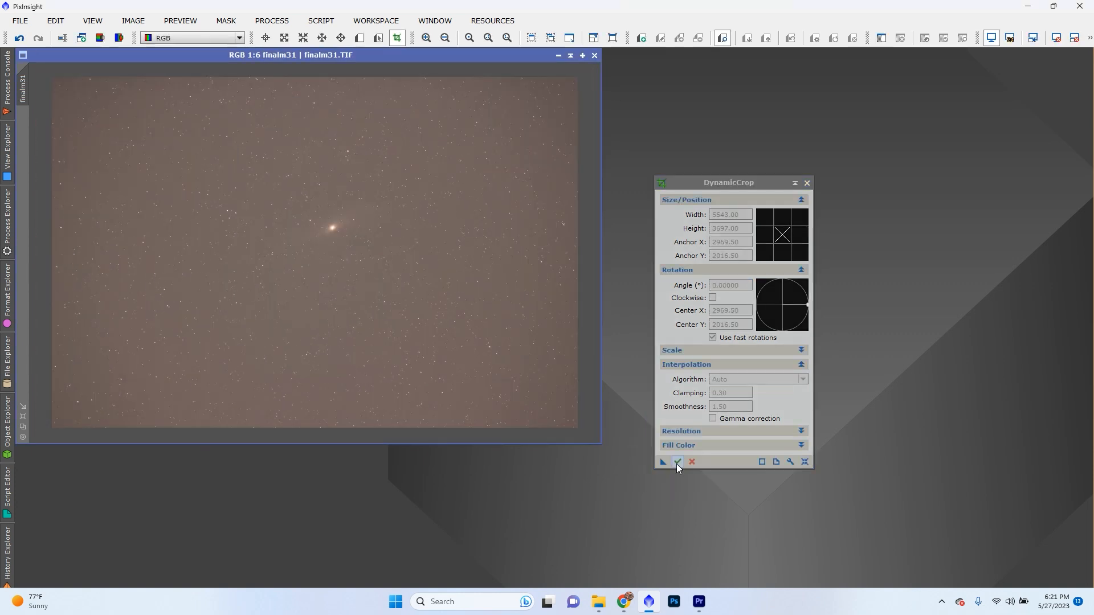
Check the galaxy core in the cropped image and close DynamicCrop, cancelling its active session
right_click(332, 310)
left_click(325, 179)
scroll(336, 207, "up", 4)
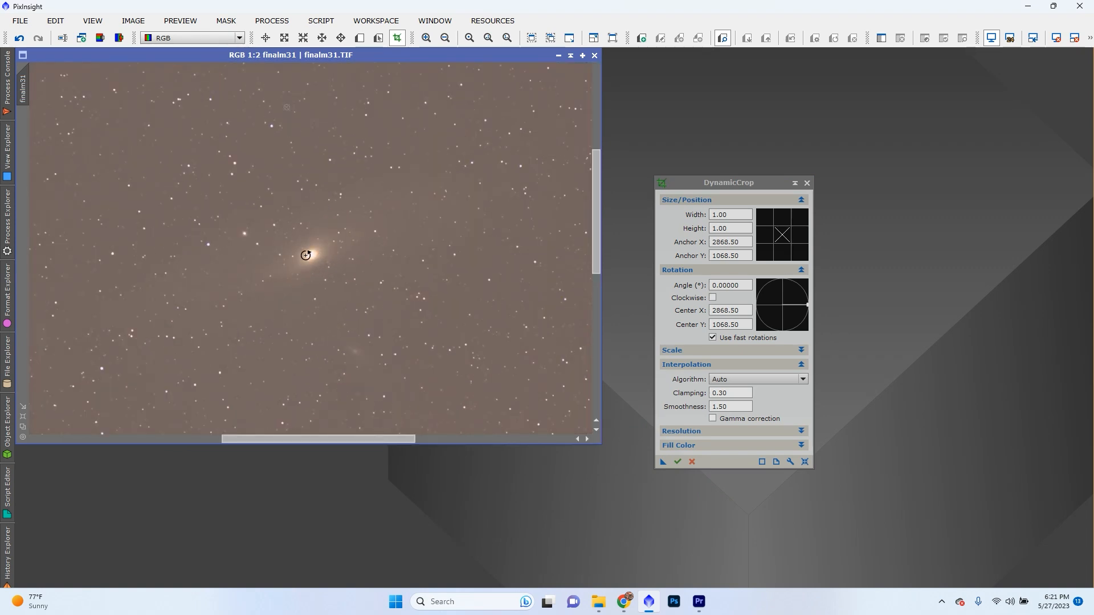
scroll(304, 252, "up", 3)
scroll(305, 252, "down", 6)
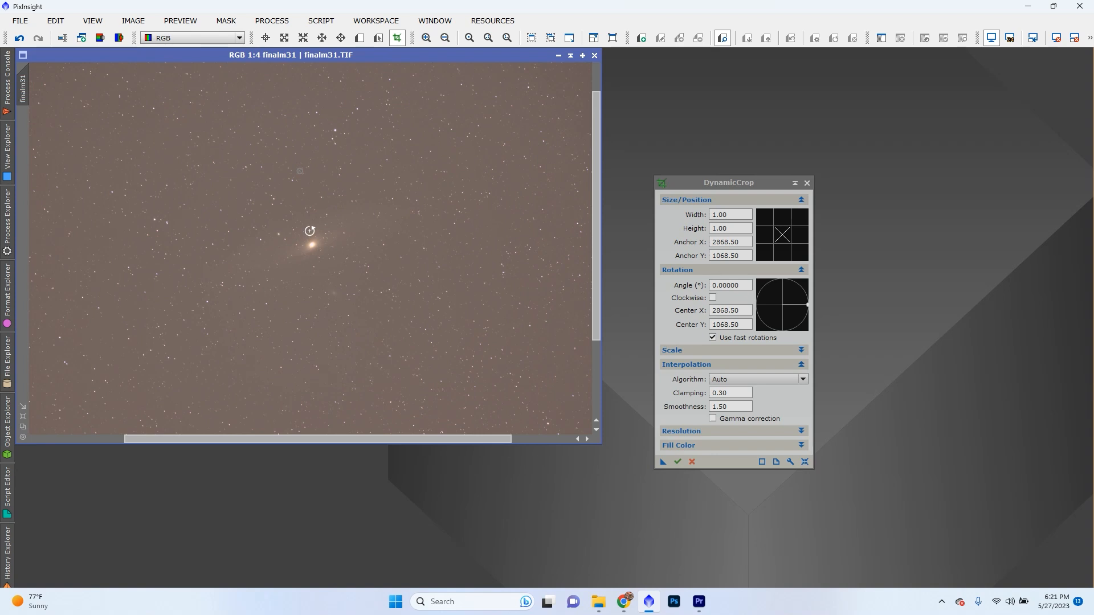
scroll(308, 222, "down", 1)
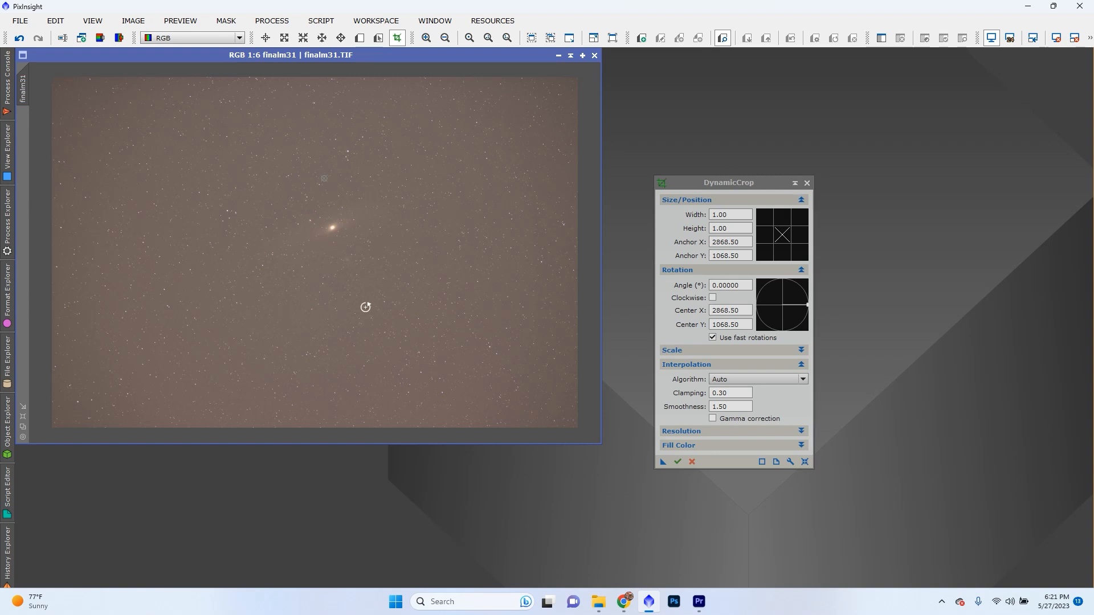
left_click(808, 183)
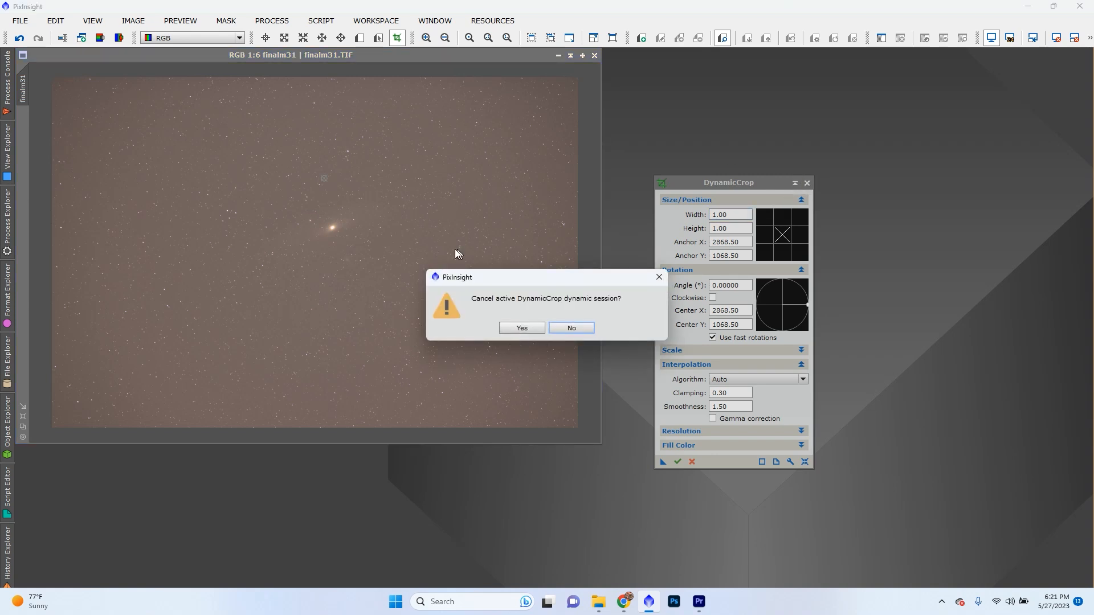
left_click(522, 328)
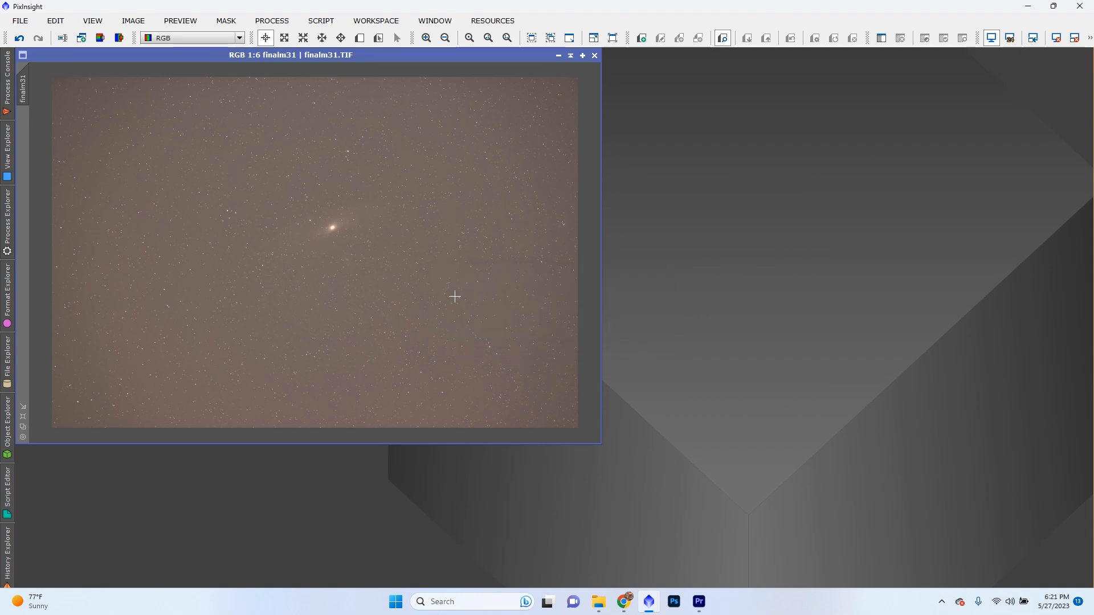
Zoom the image to optimal fit and move its window towards the middle of the workspace
right_click(455, 296)
left_click(611, 556)
right_click(541, 59)
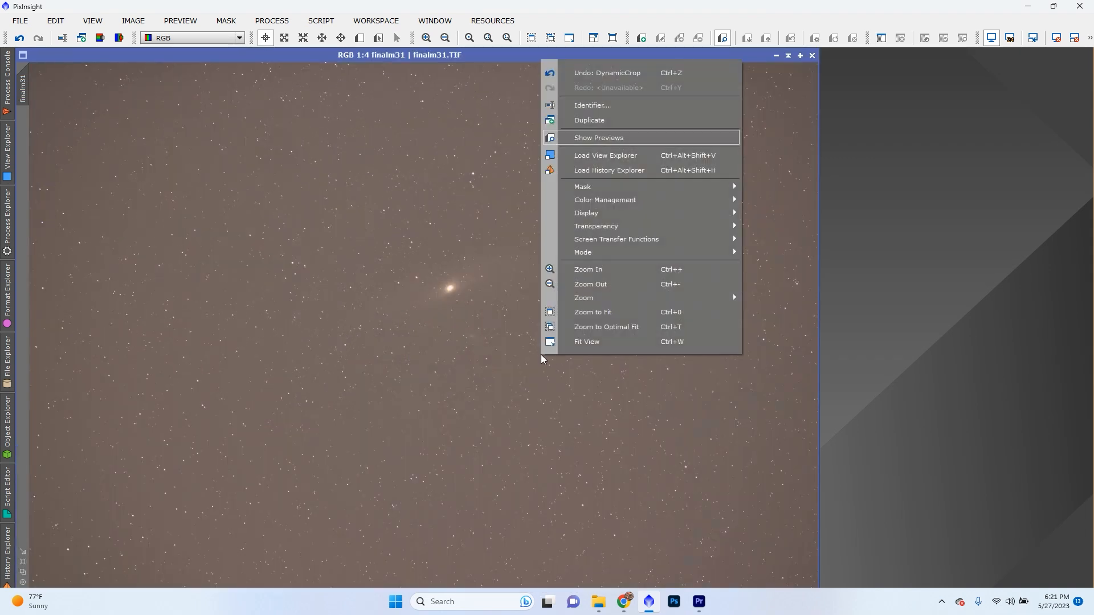
left_click(609, 327)
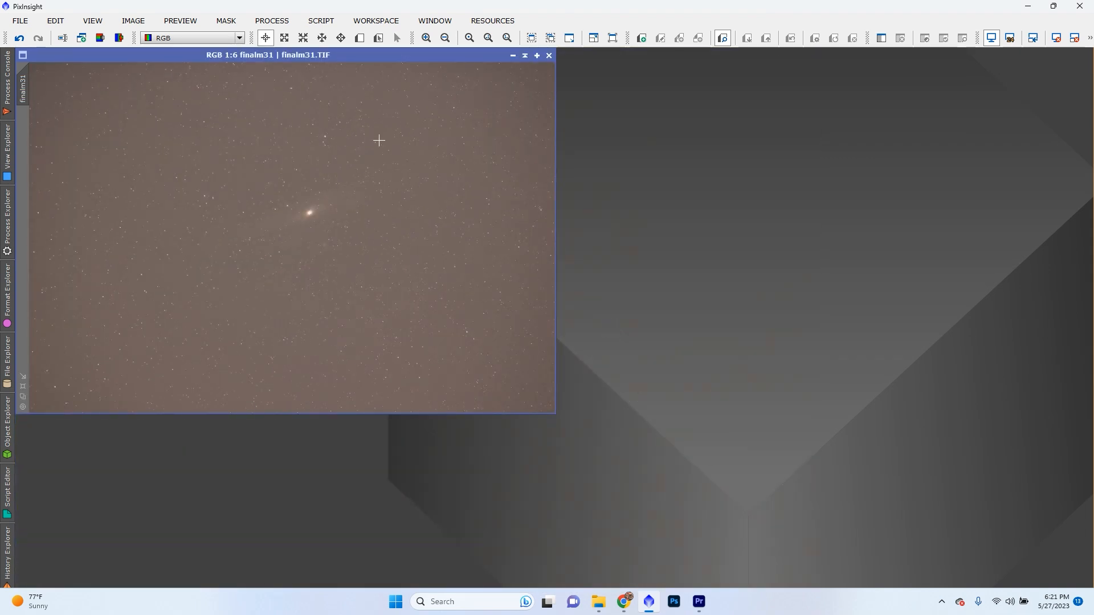
left_click_drag(372, 52, 467, 124)
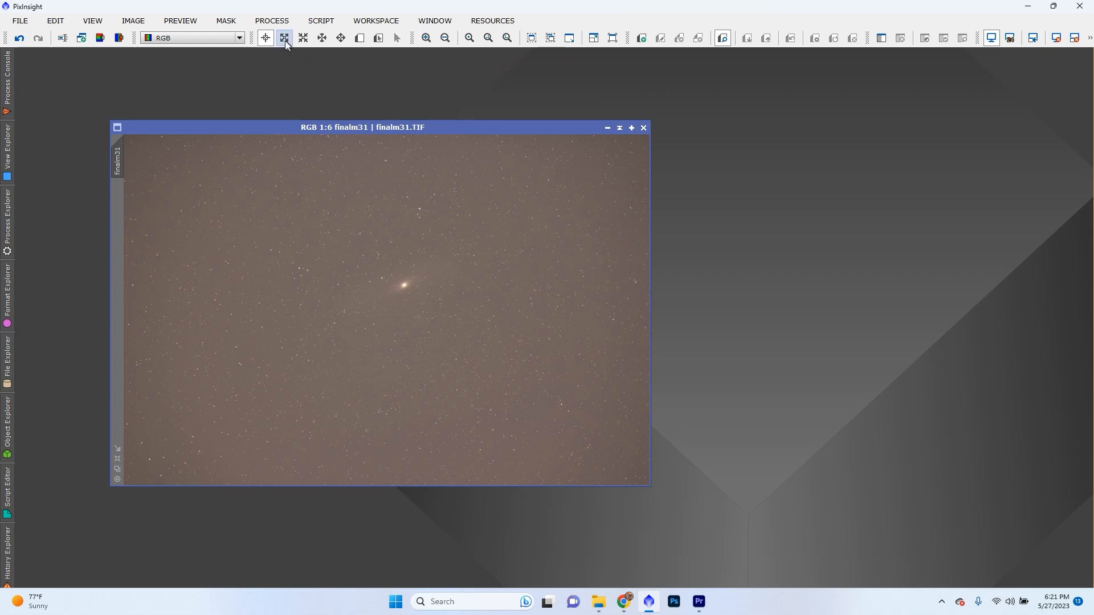
Open the DynamicBackgroundExtraction process on the cropped image and arrange its window beside the image
left_click(262, 23)
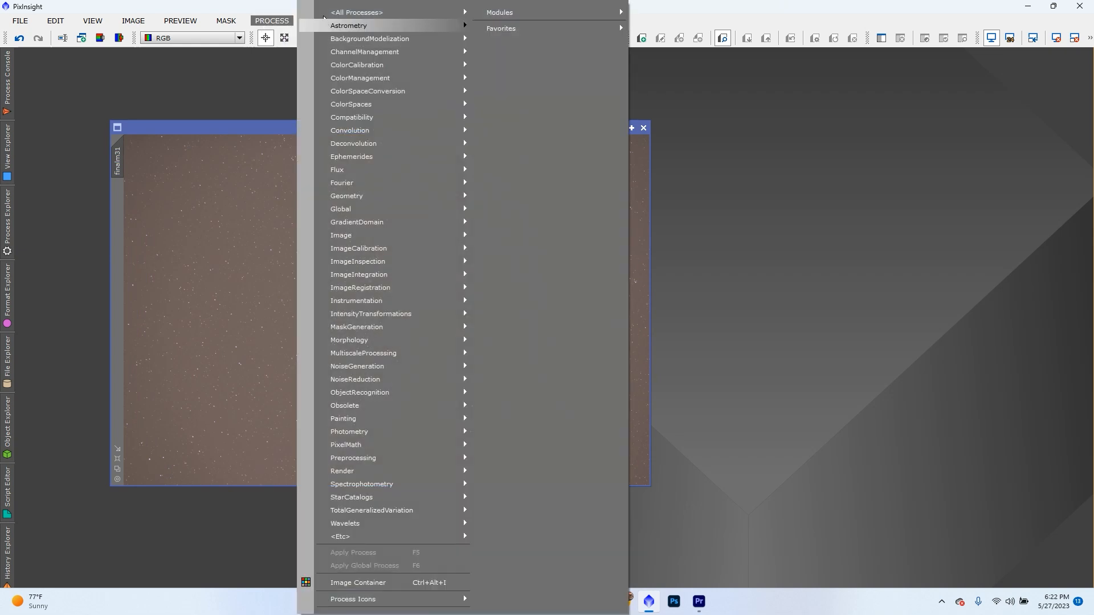
mouse_move(433, 13)
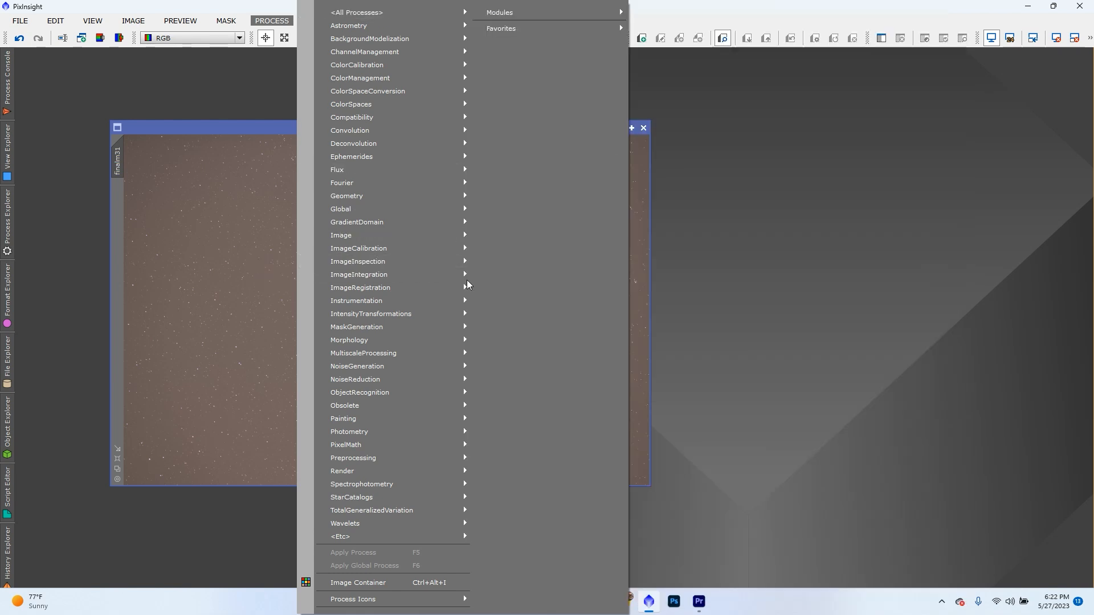
mouse_move(411, 38)
mouse_move(397, 13)
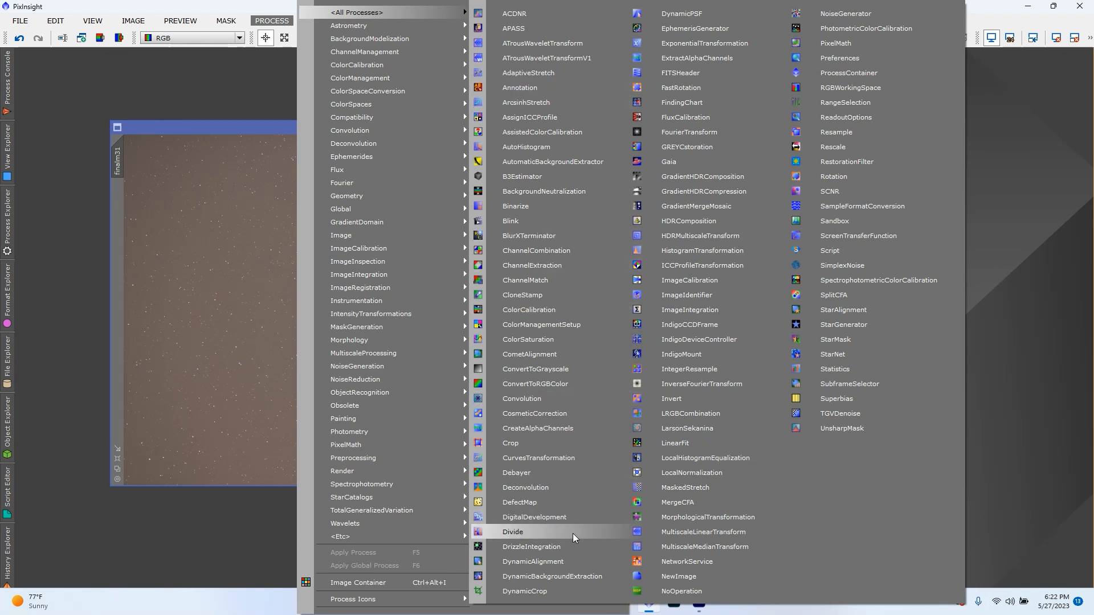
left_click(564, 577)
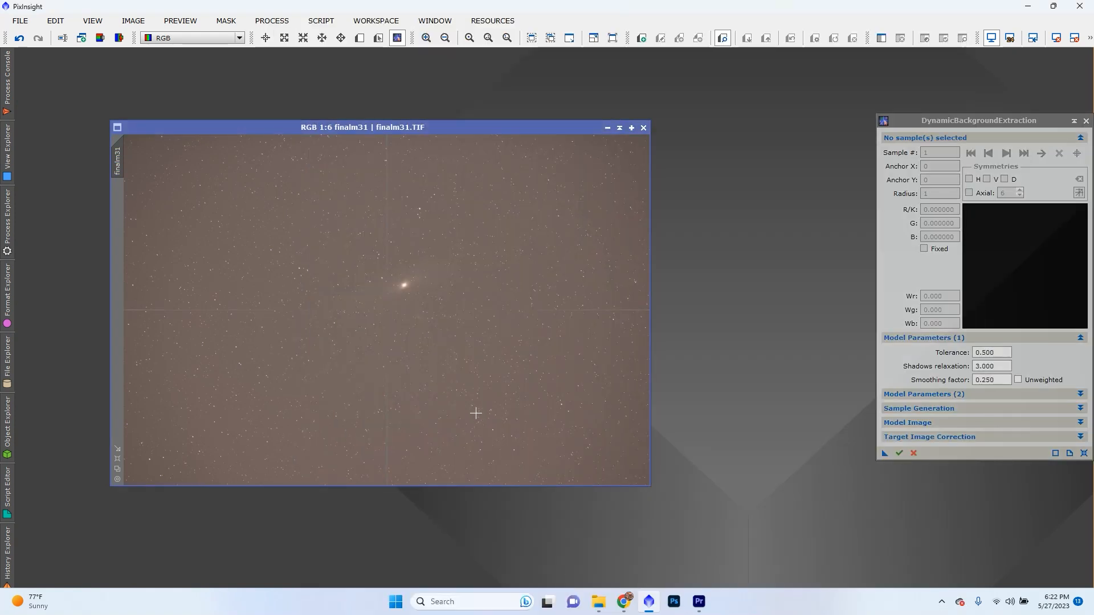
left_click_drag(968, 121, 708, 107)
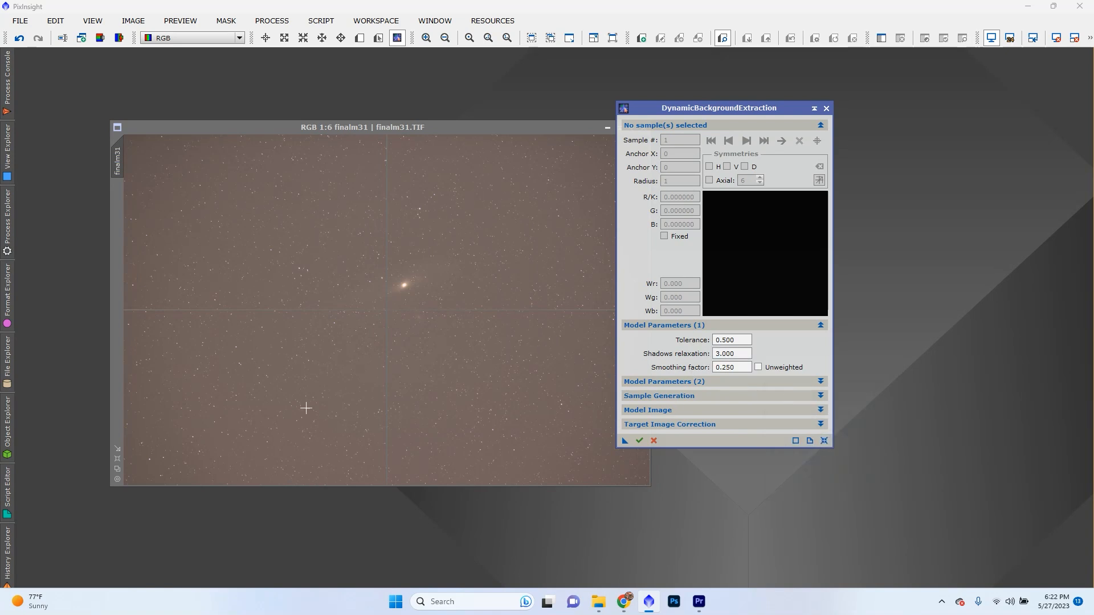
left_click_drag(451, 128, 413, 119)
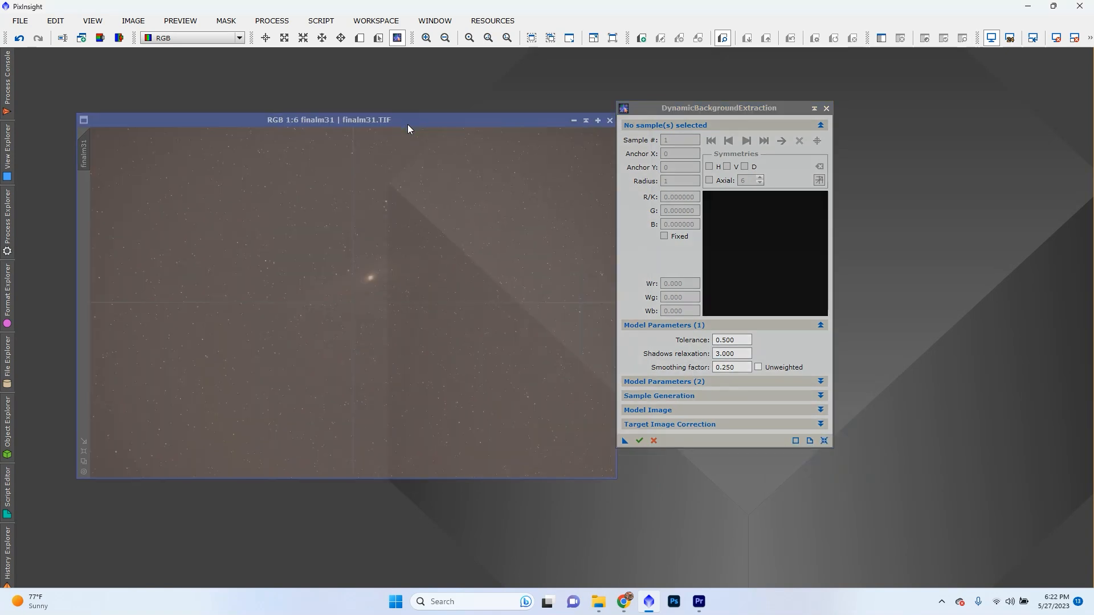
Set the background extraction's target image correction to Division
left_click(690, 425)
left_click(707, 439)
left_click(711, 462)
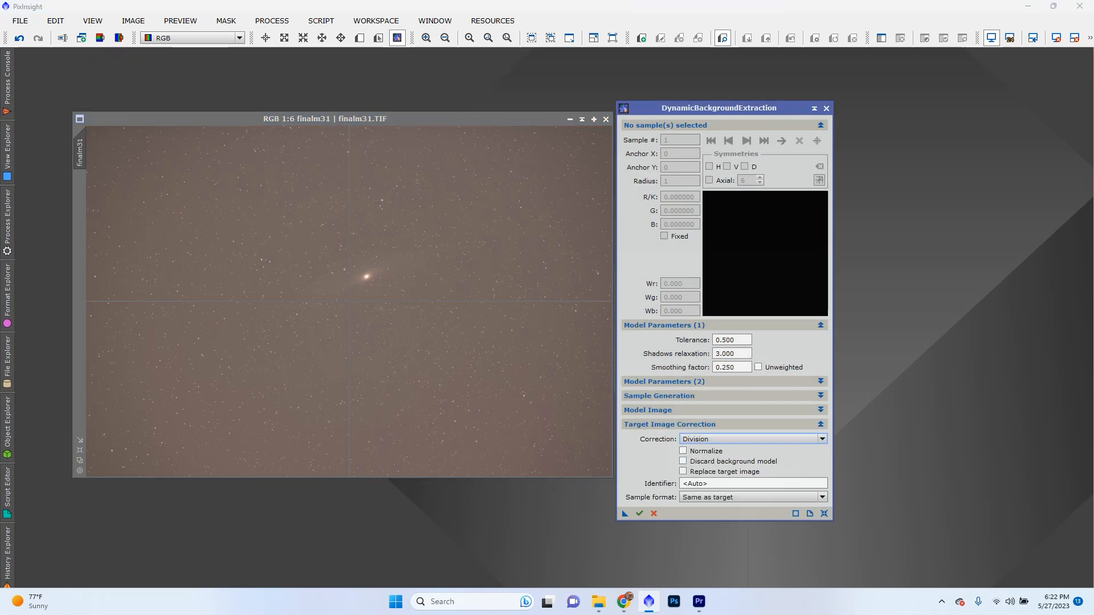
Set the default sample radius for the background samples to 50 and inspect the star field up close
left_click(690, 397)
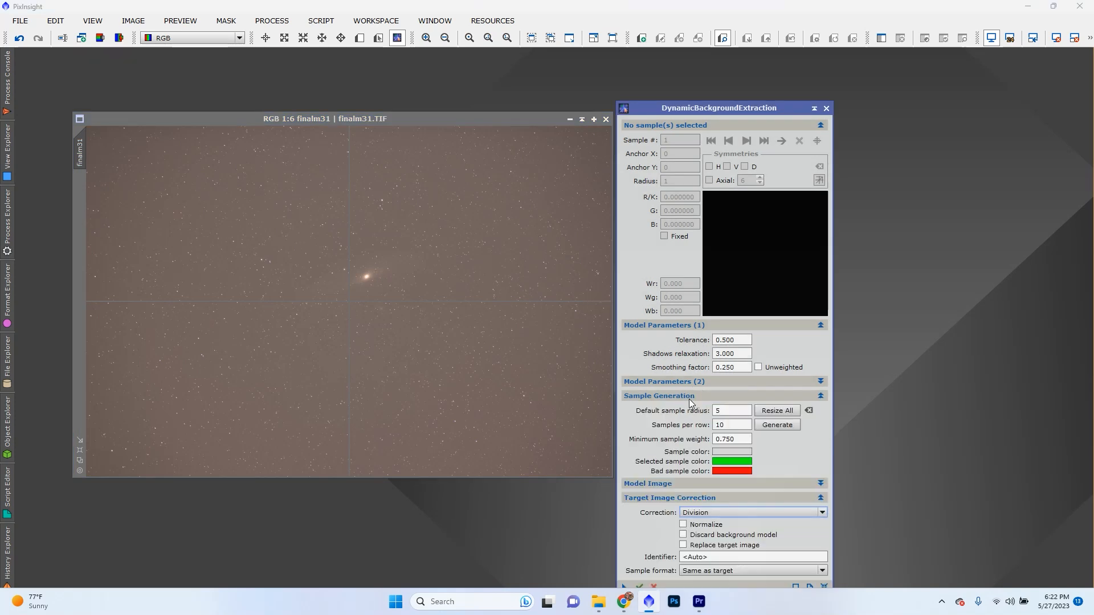
left_click(736, 410)
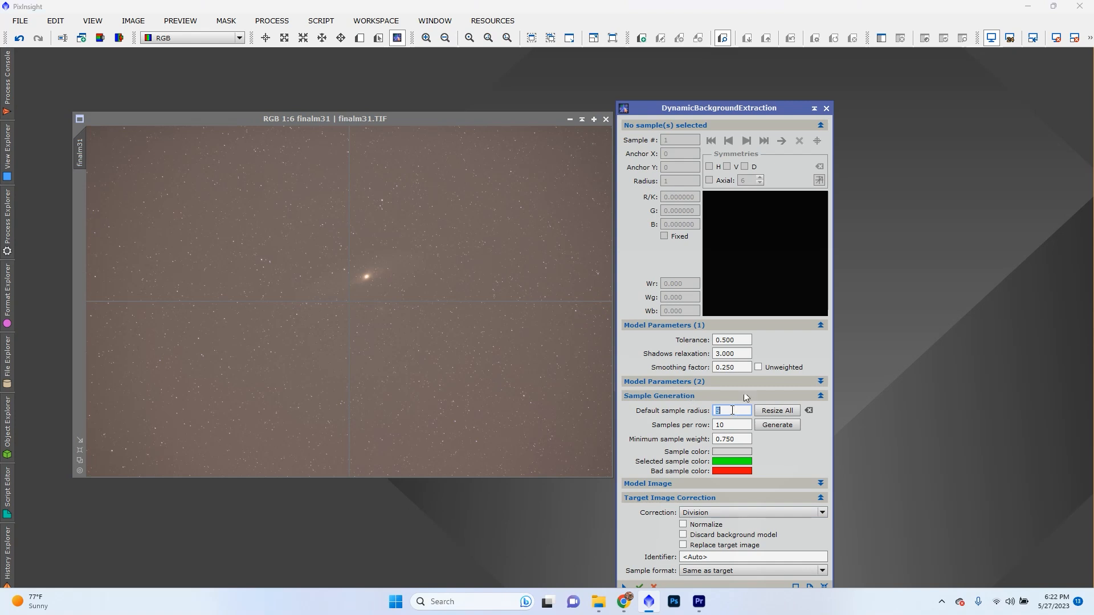
left_click(733, 411)
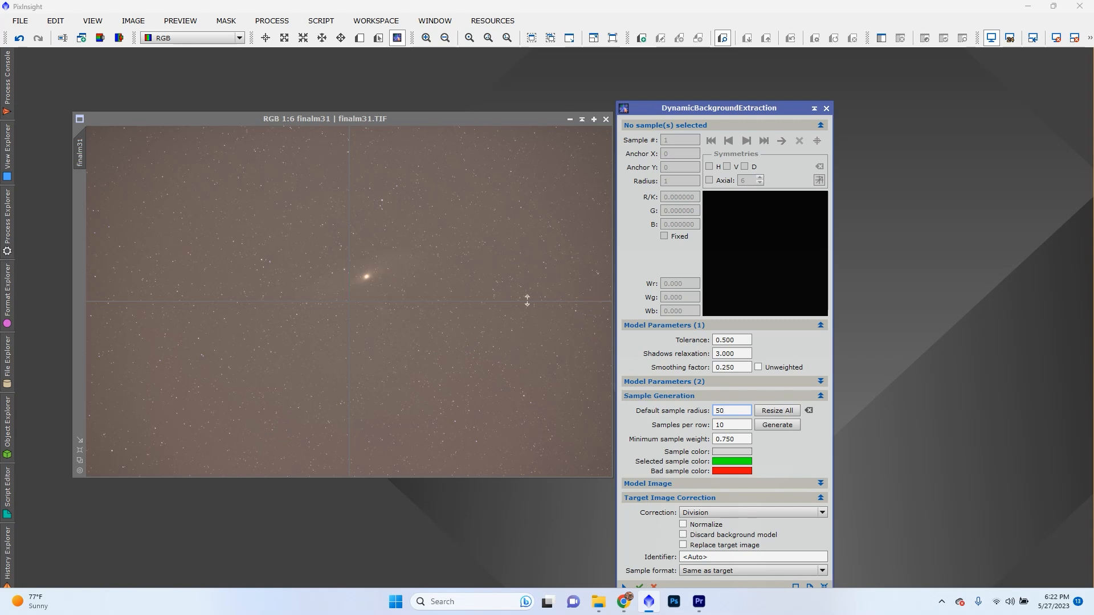
scroll(498, 277, "up", 6)
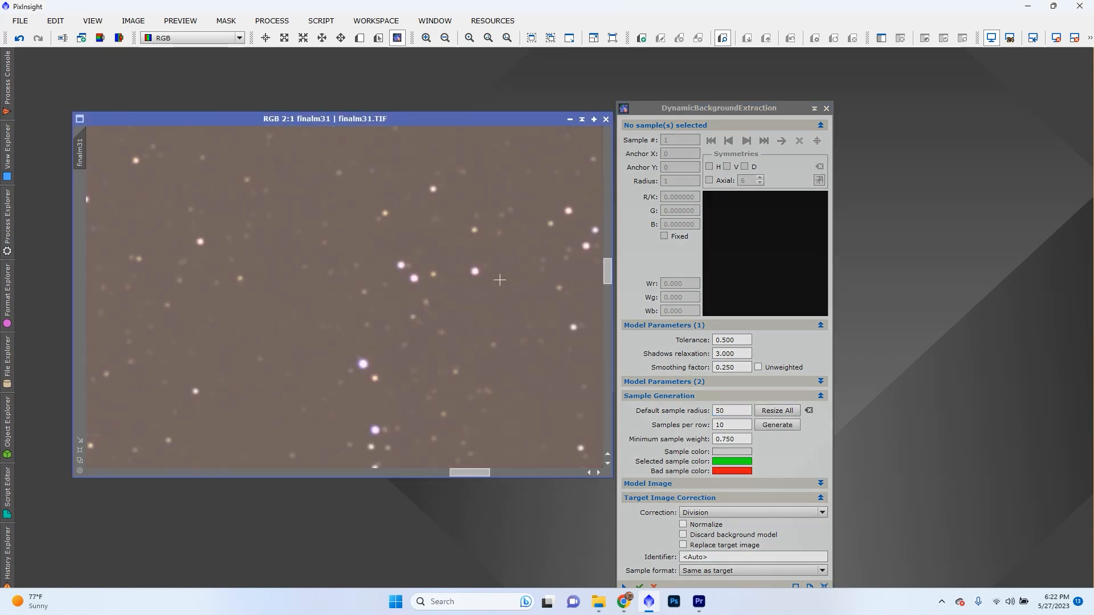
scroll(500, 310, "down", 6)
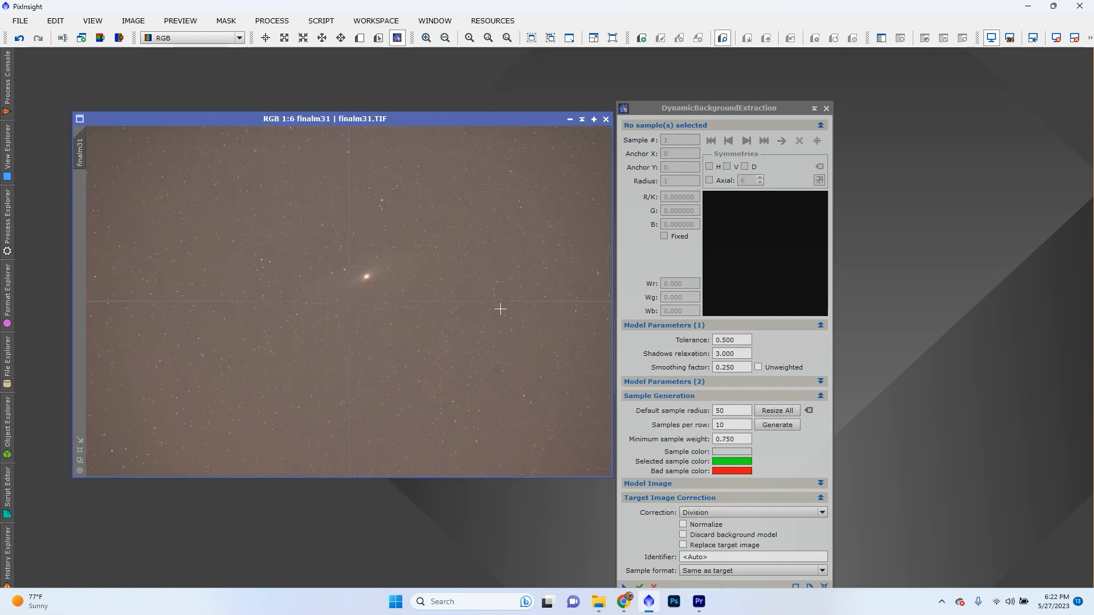
Generate background samples with 6 per row and change the samples per row to 8
left_click(729, 423)
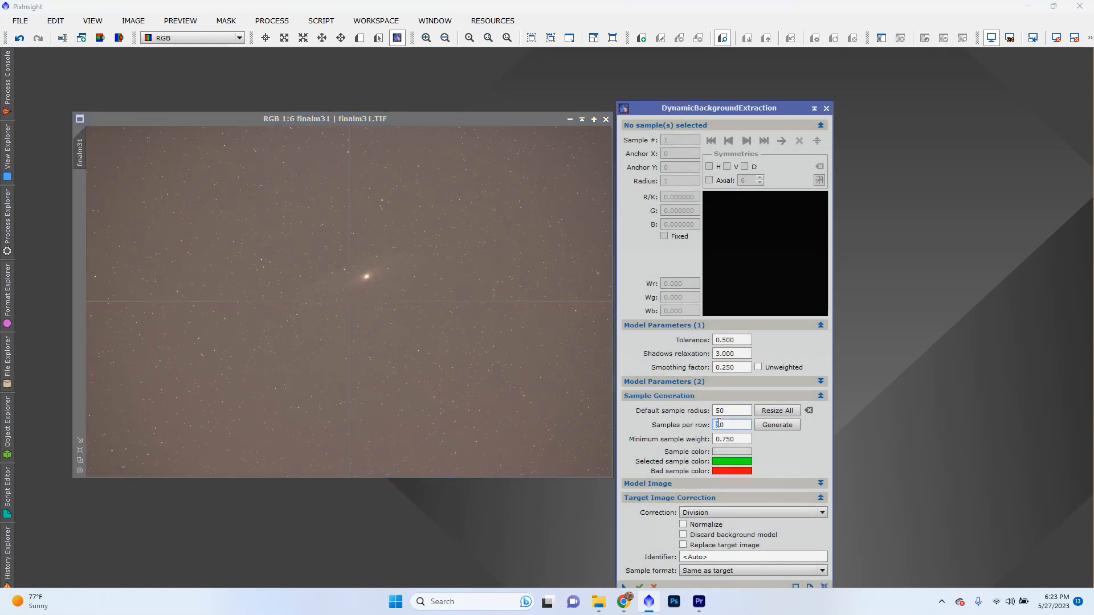
type("6")
left_click(777, 425)
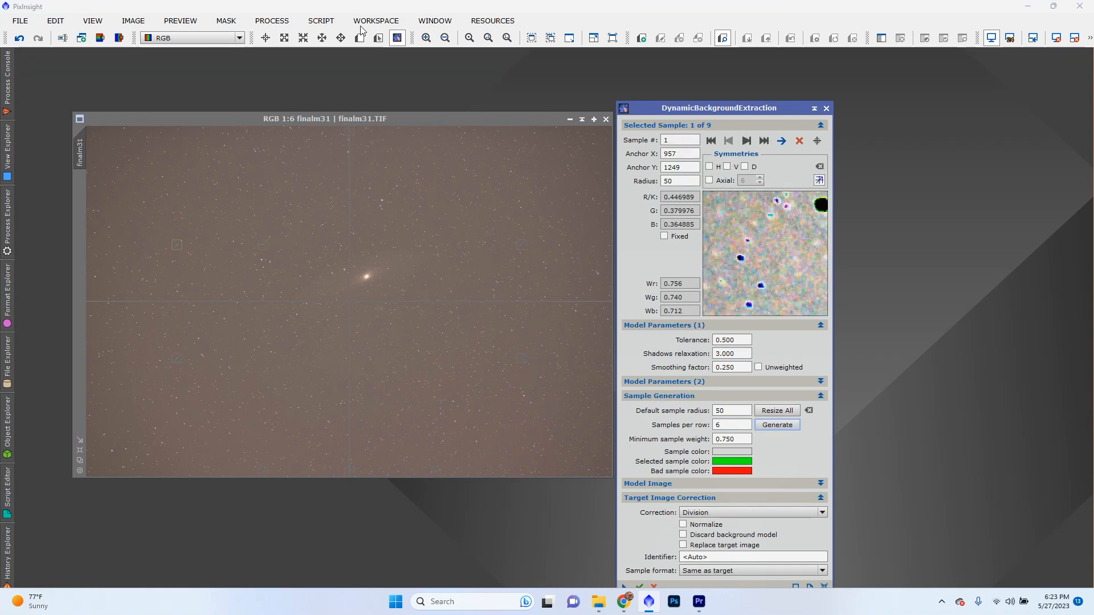
double_click(719, 425)
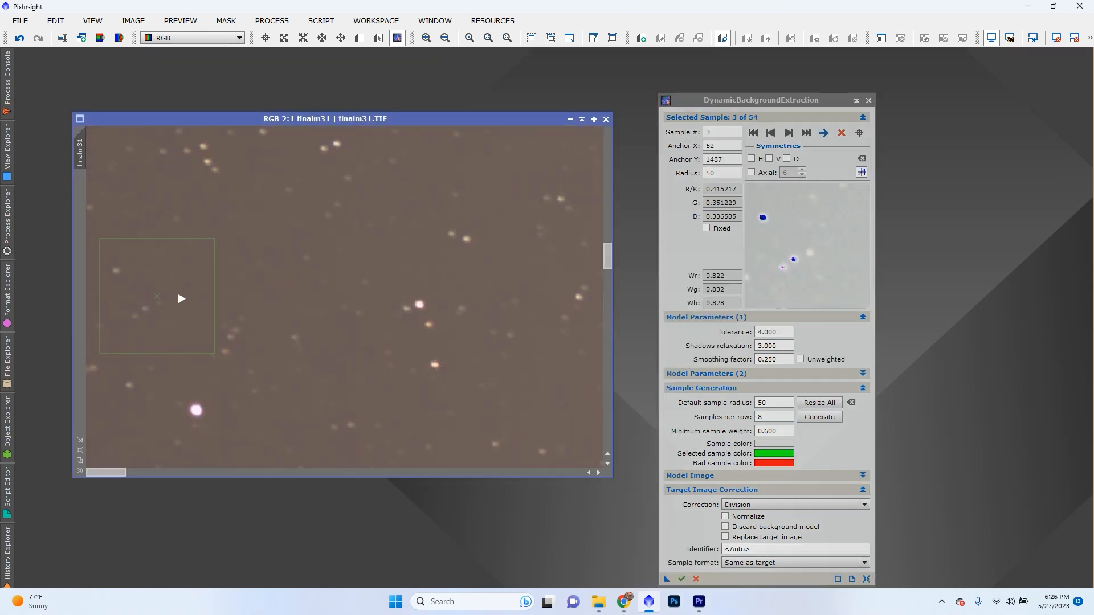
Go through the background samples near the image's left edge and move them onto star-free areas
left_click_drag(181, 298, 256, 255)
left_click(788, 133)
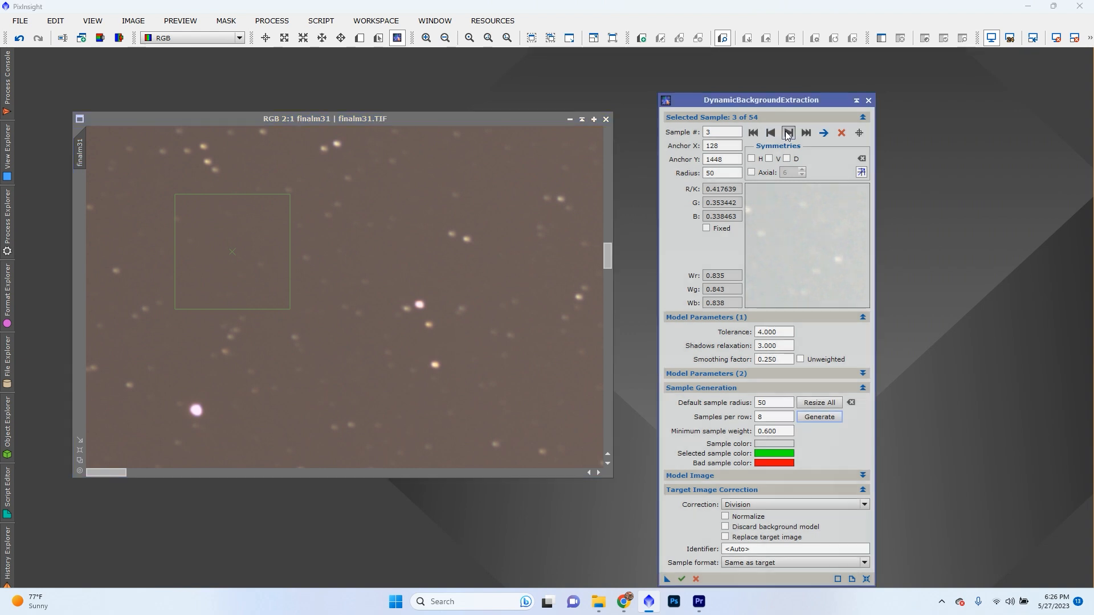
left_click(824, 133)
left_click_drag(138, 306, 362, 281)
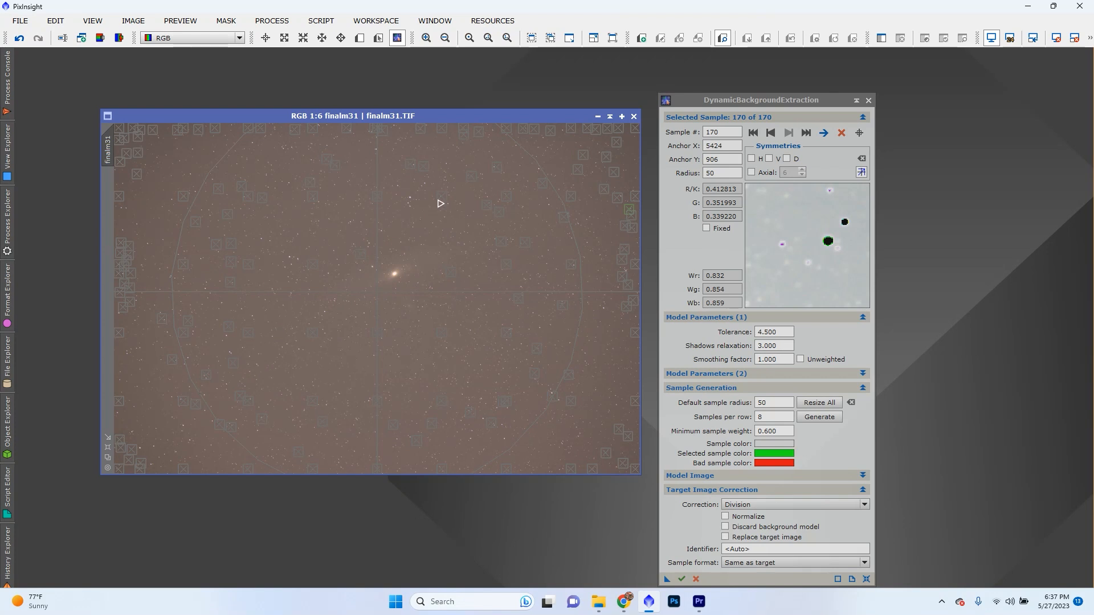
Run the background extraction, auto-stretch the display of the corrected image and move its window clear of the process dialog
left_click(681, 579)
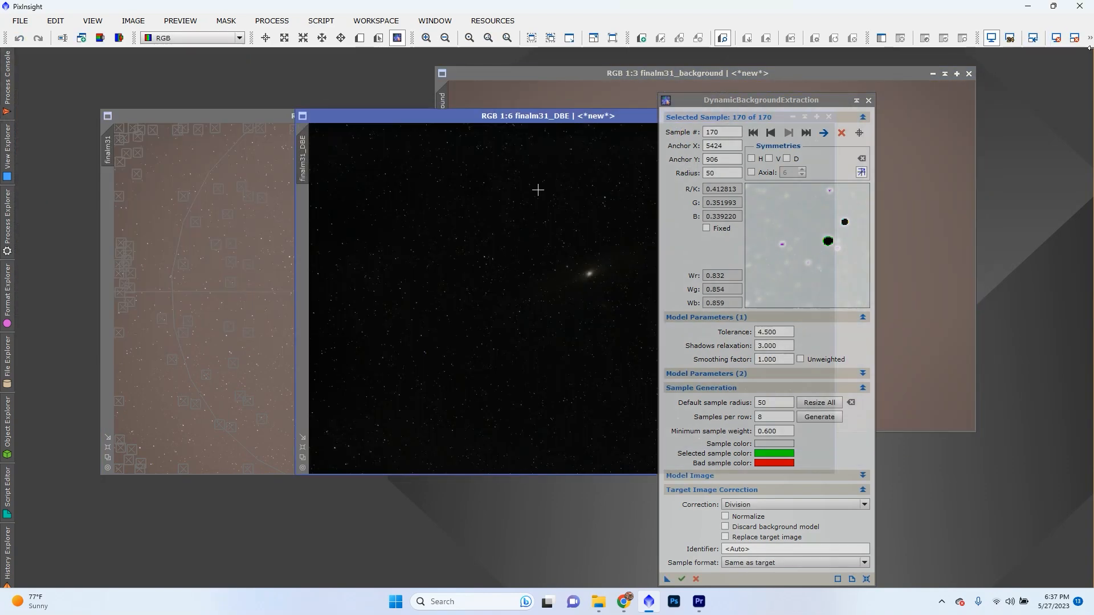
left_click(1090, 37)
left_click(995, 57)
left_click_drag(597, 121, 366, 156)
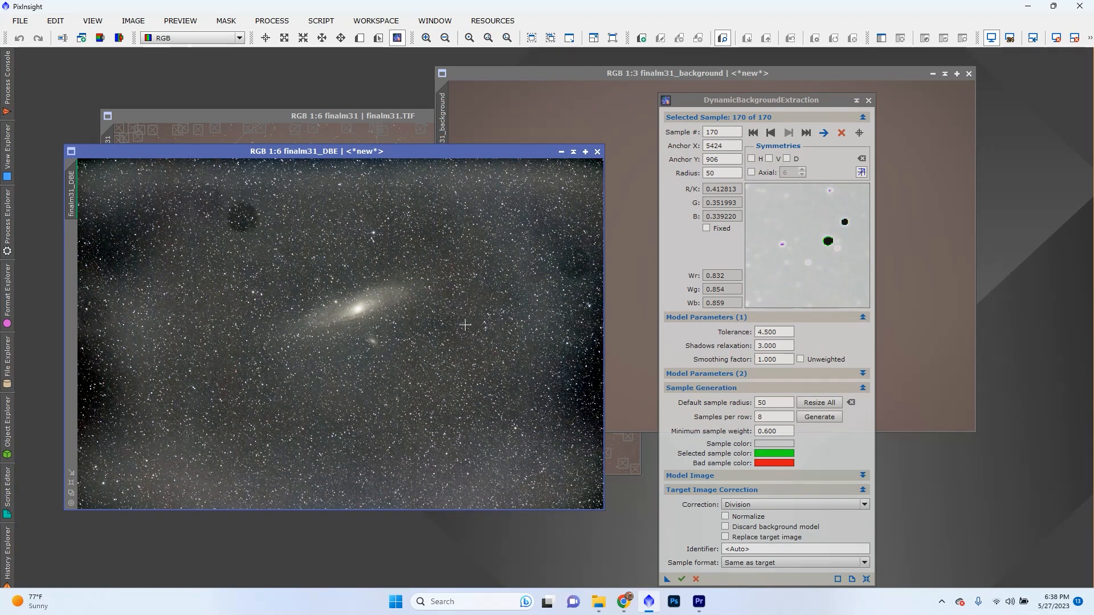
left_click(272, 21)
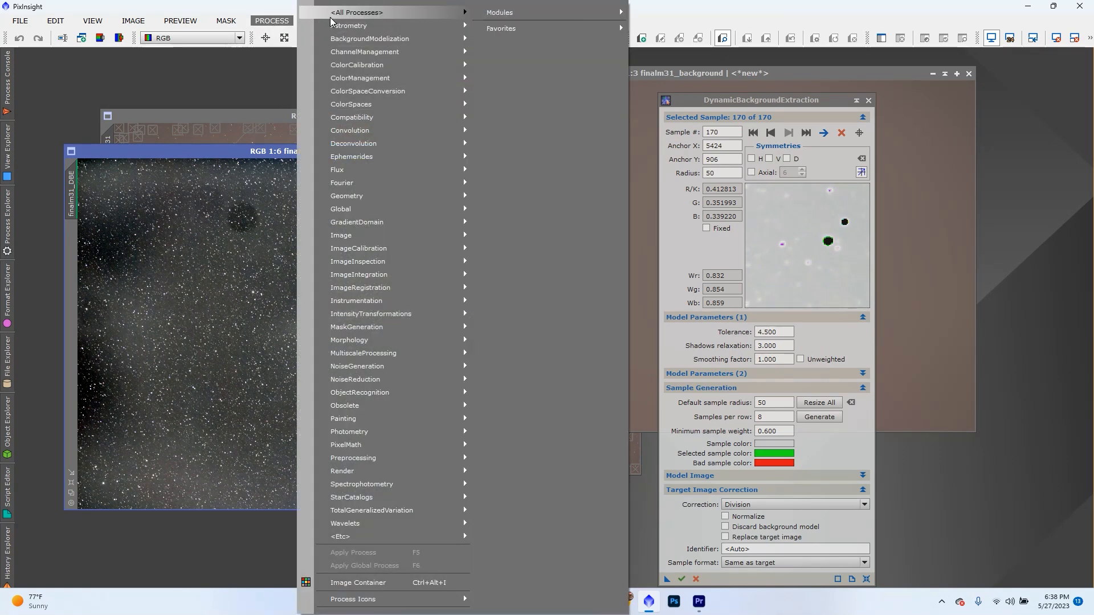
mouse_move(463, 12)
left_click(582, 577)
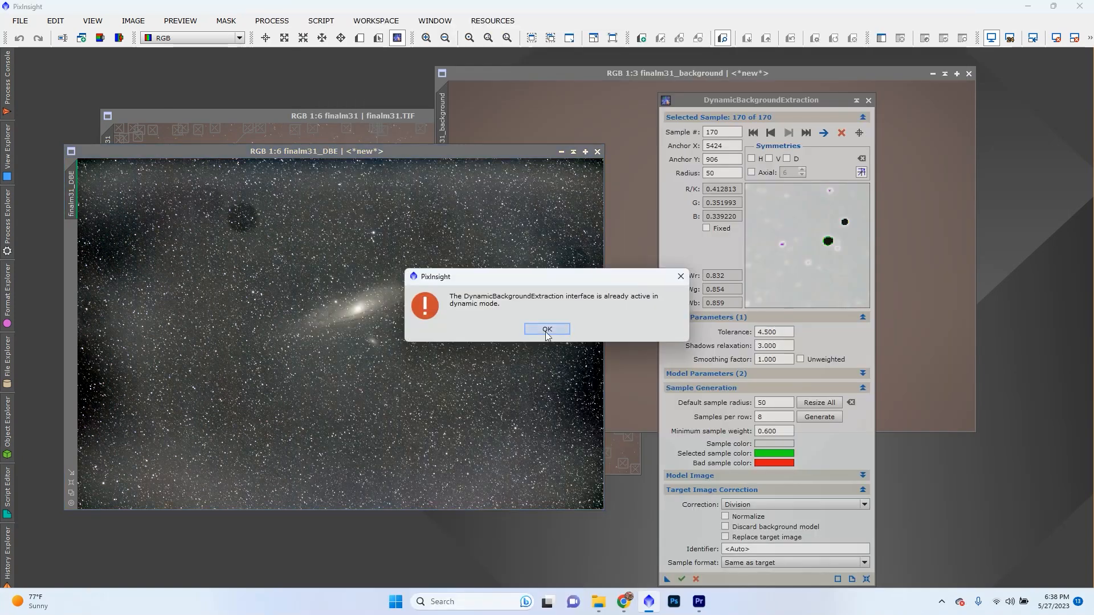
left_click(561, 333)
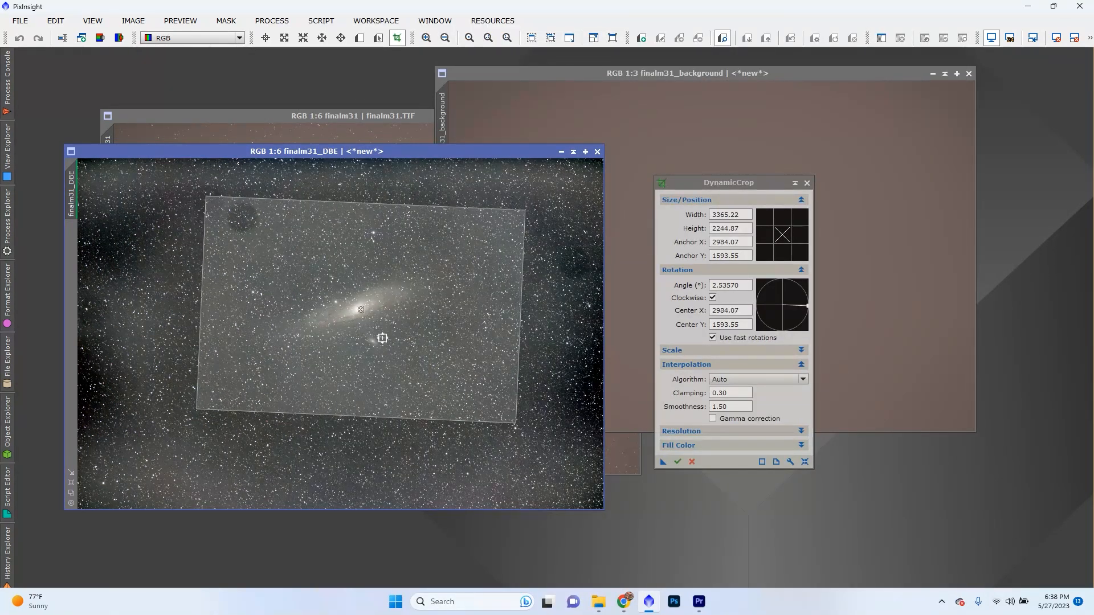
Position the tilted crop frame of about 3365 × 2245 pixels around the galaxy, apply the crop and fit the image window to the result
left_click_drag(382, 342, 383, 346)
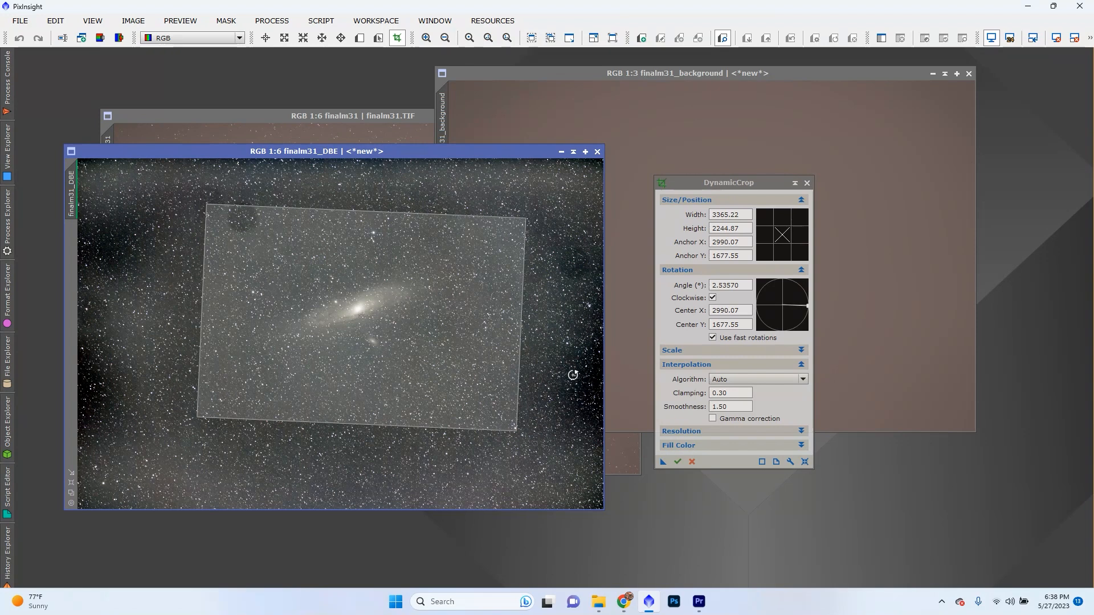
left_click(677, 462)
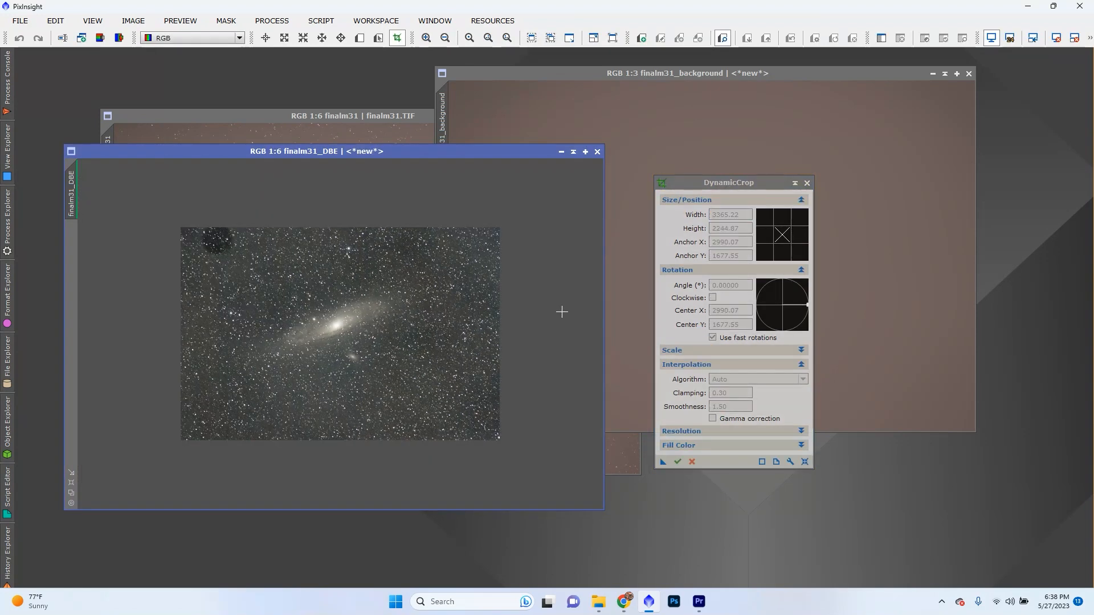
right_click(562, 312)
left_click(787, 488)
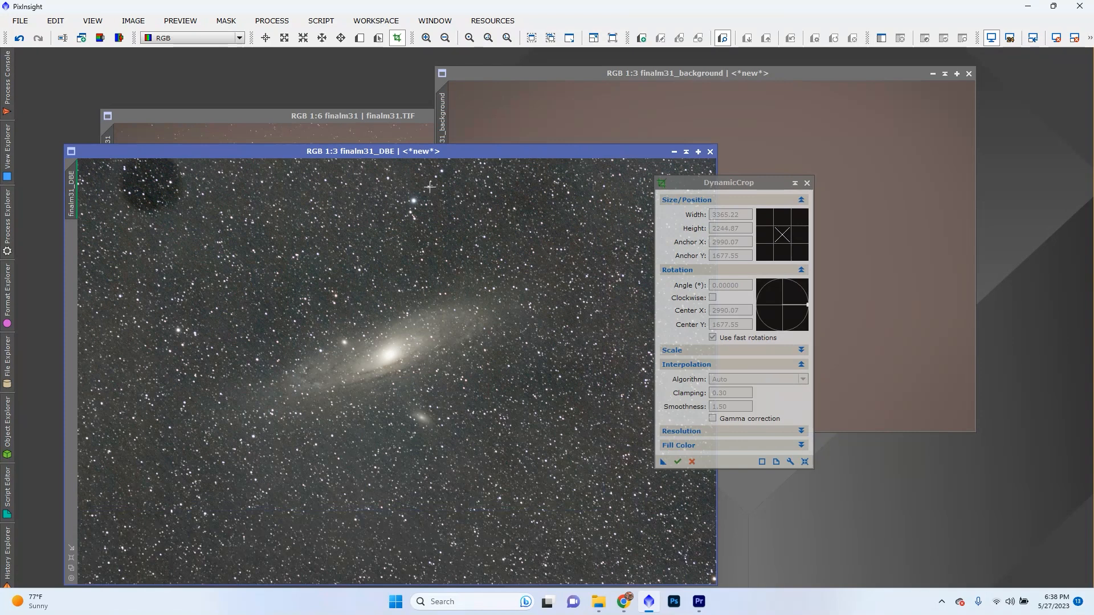
Move the cropped image's window and the DynamicCrop dialog apart to check the result and close DynamicCrop
left_click_drag(430, 146, 411, 100)
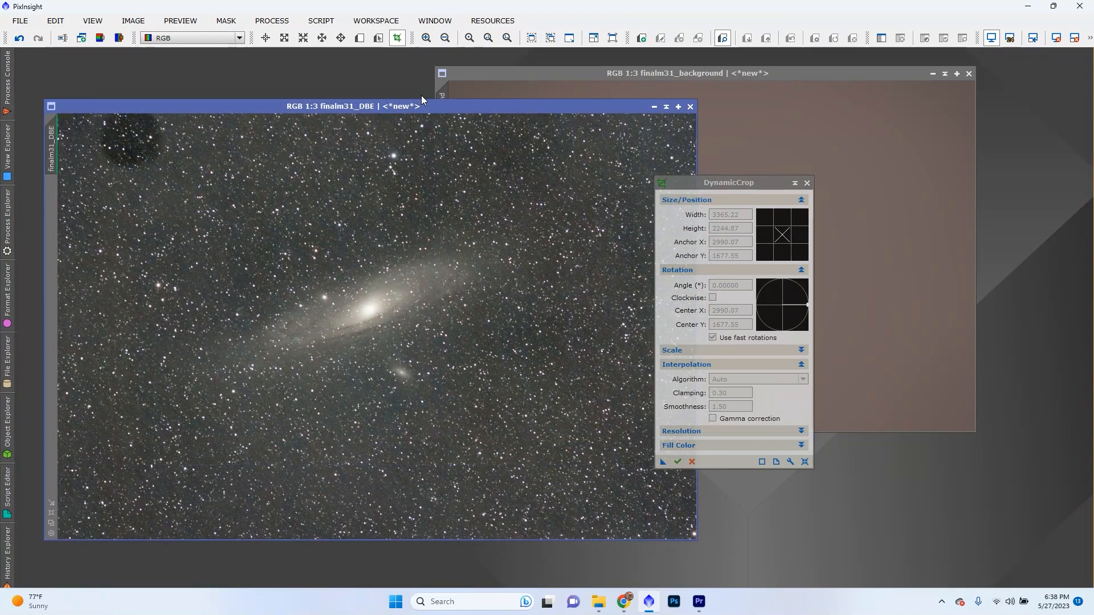
left_click_drag(710, 182, 791, 163)
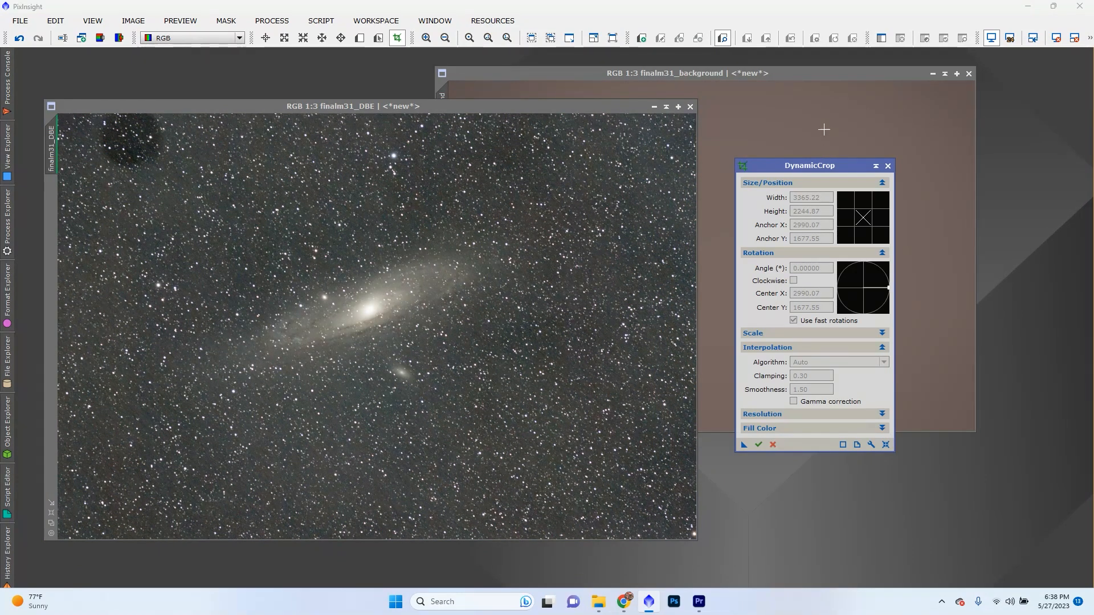
left_click(888, 165)
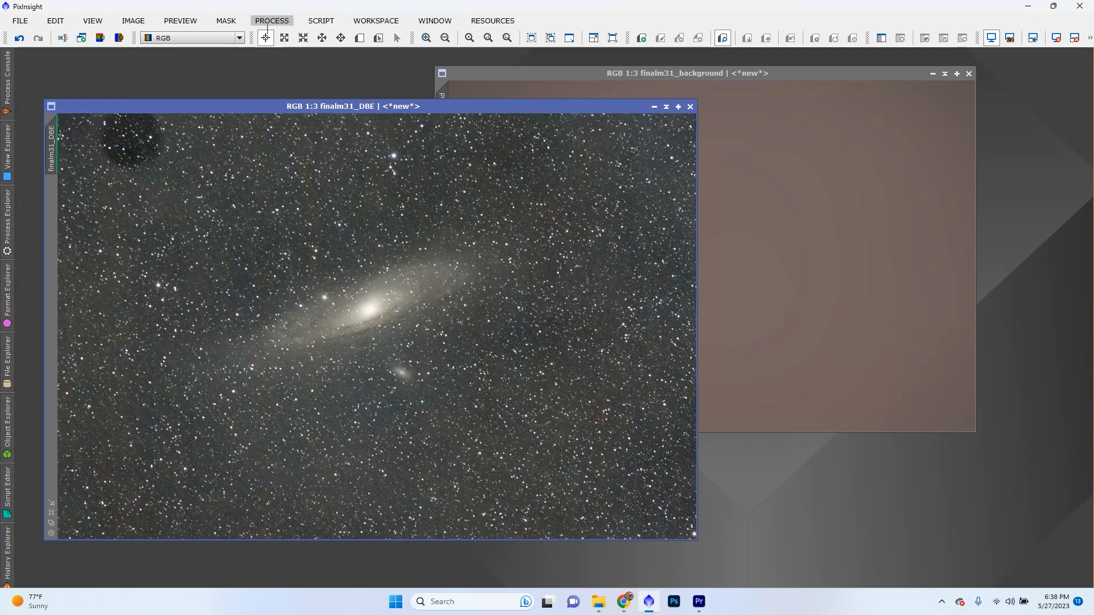
Start CloneStamp on the finalm31_DBE image, with its dialog beside the image, and set the brush radius to 100
left_click(289, 23)
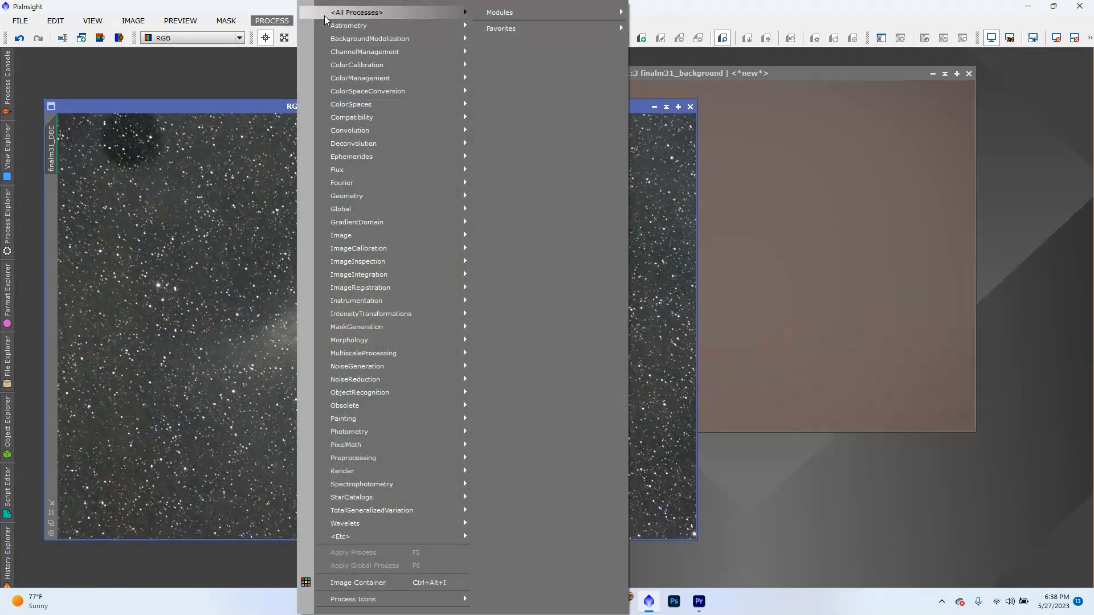
mouse_move(330, 14)
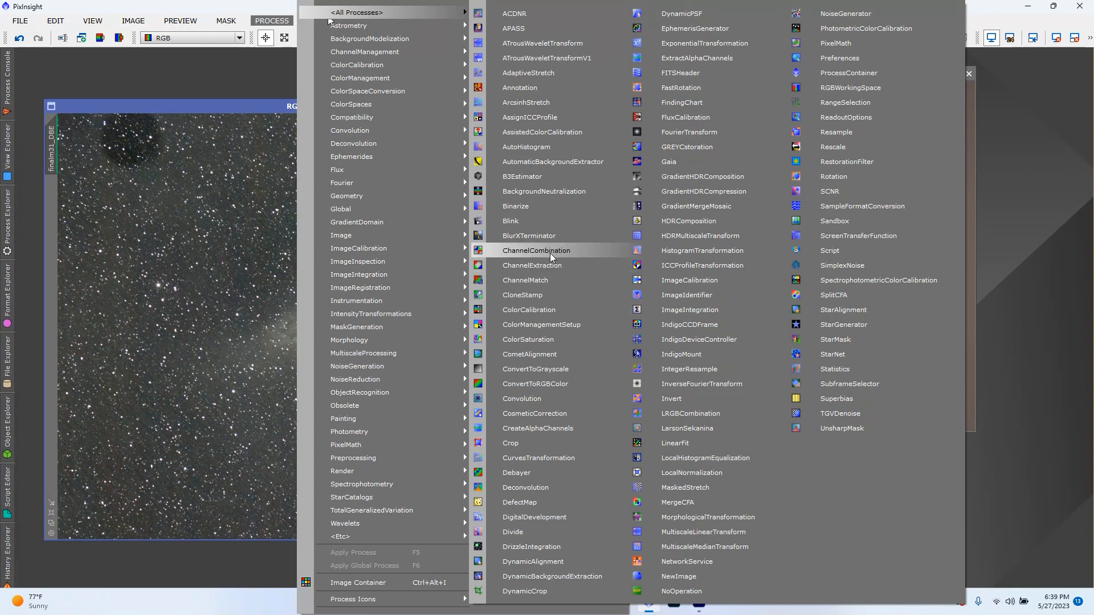
left_click(559, 293)
left_click_drag(875, 241, 754, 240)
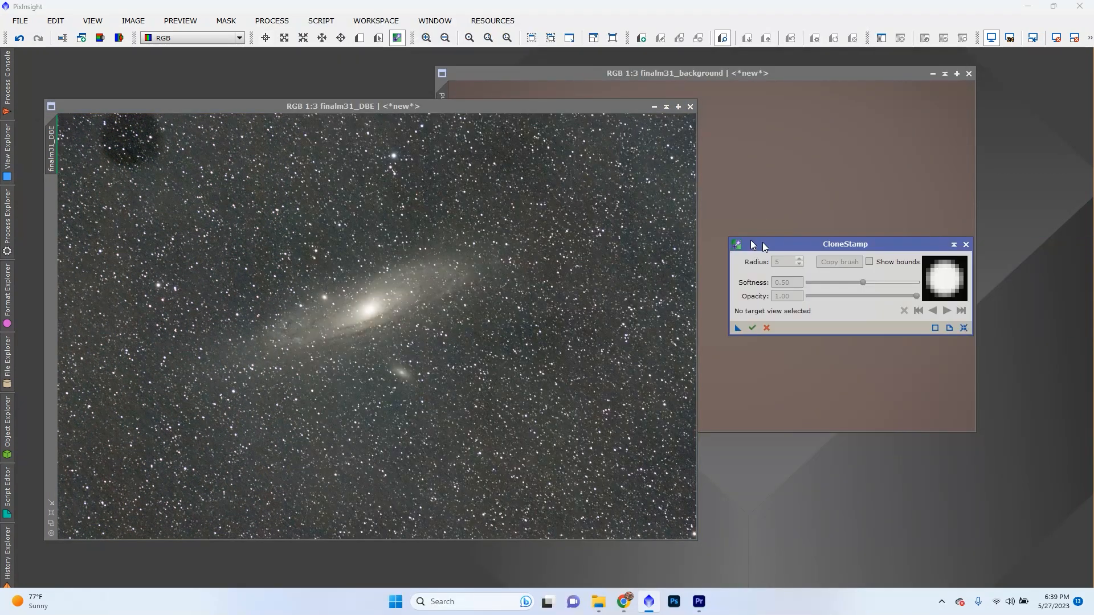
left_click(498, 305)
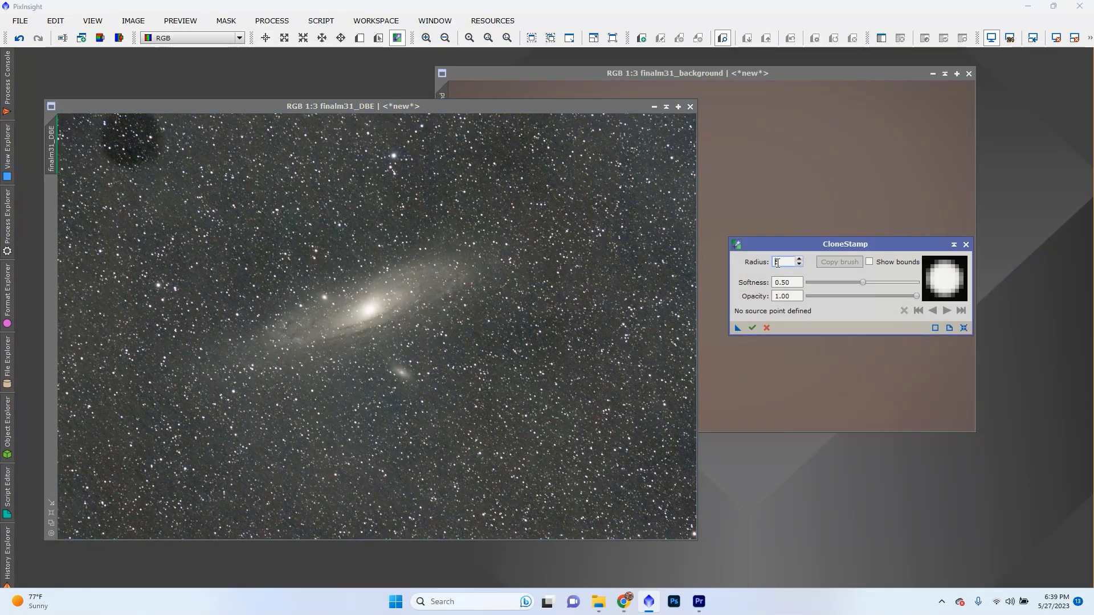
type("100")
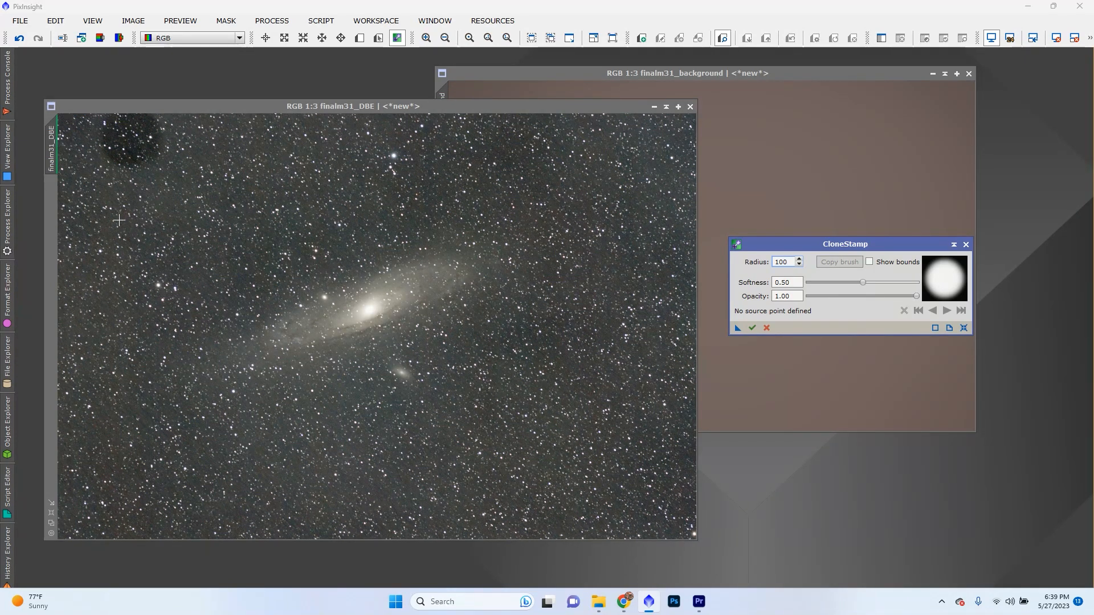
Define a clone source in the clean star field below the dark spot and set the brush radius to 200
left_click(173, 228, "ctrl")
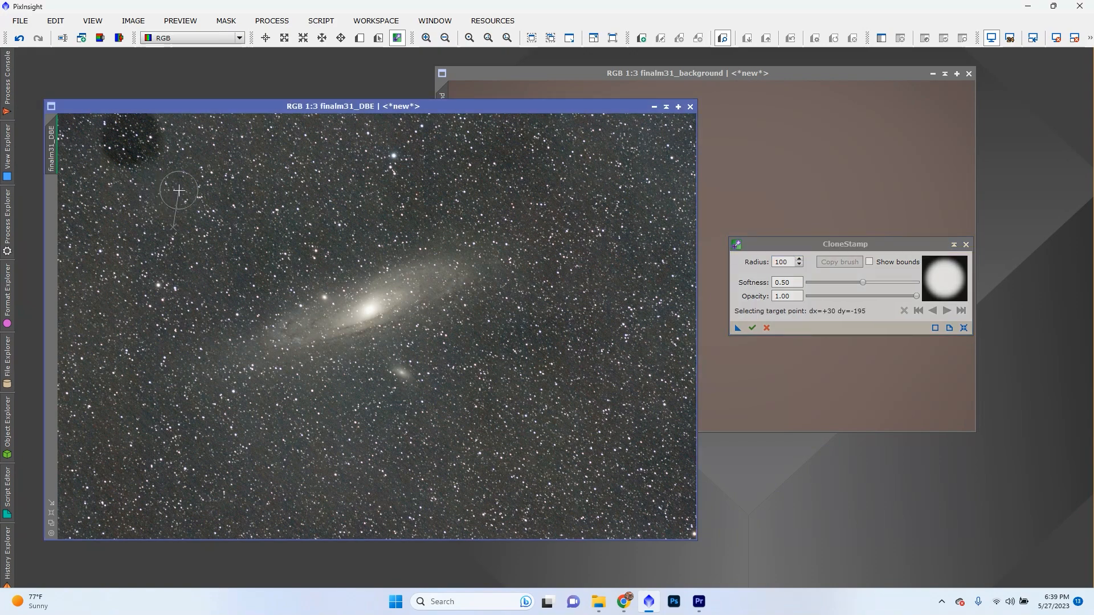
left_click(793, 261)
double_click(792, 261)
type("200")
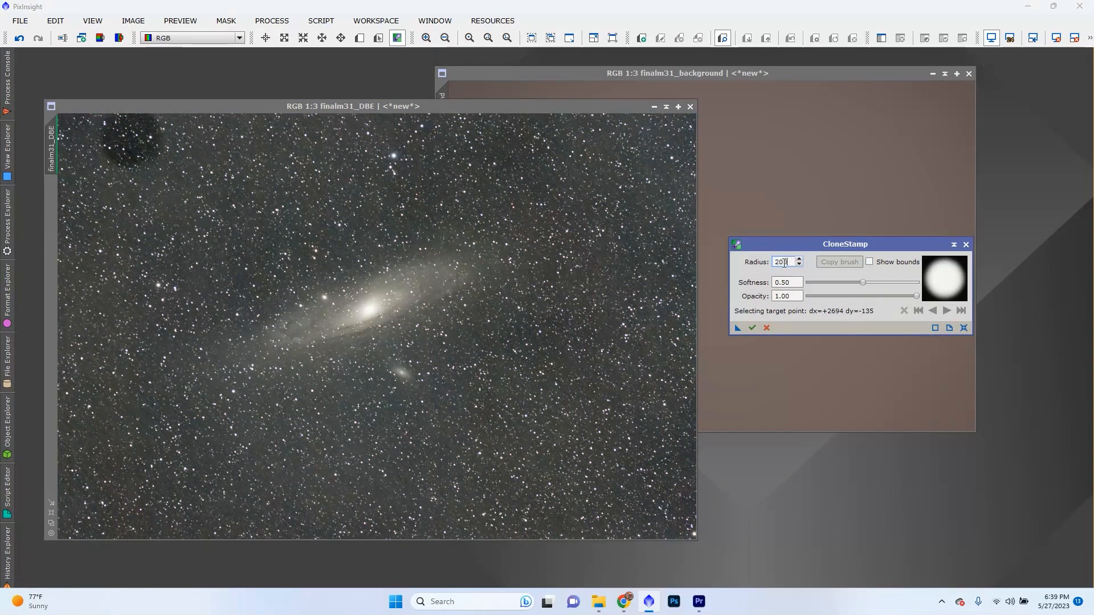
Clone over the dark spot in the image's upper-left corner, and retouch beside it near the left edge with brush radius 150
left_click(132, 138)
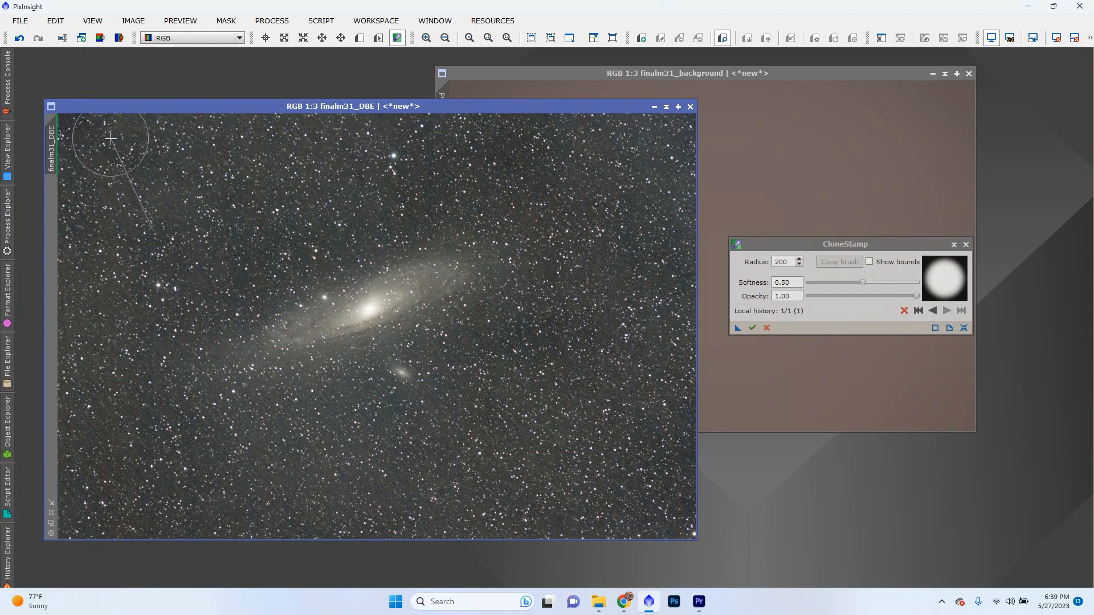
double_click(789, 265)
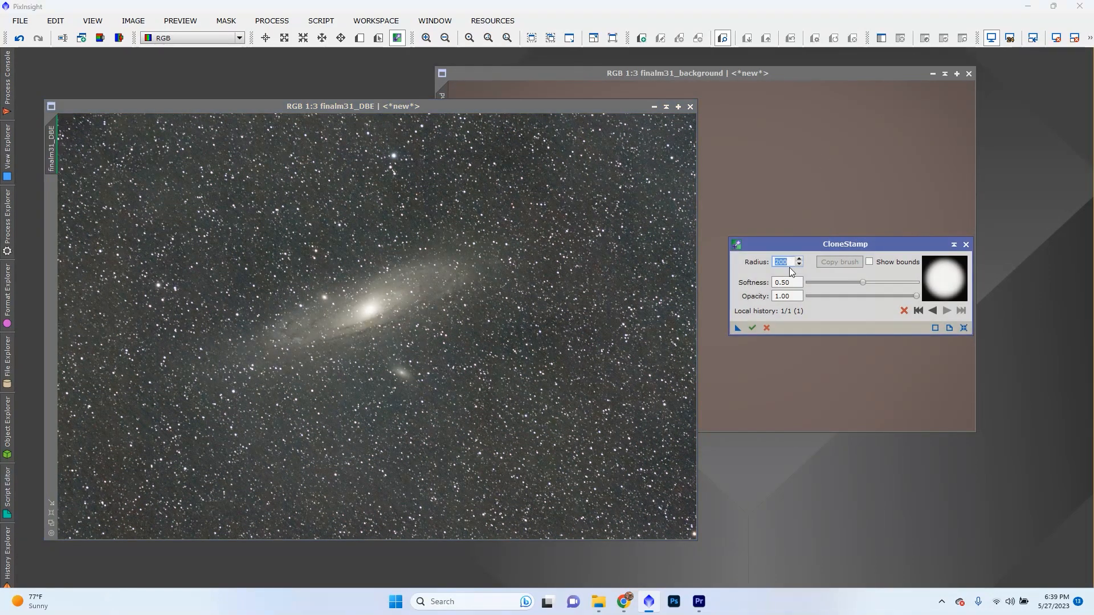
type("150")
left_click(73, 141)
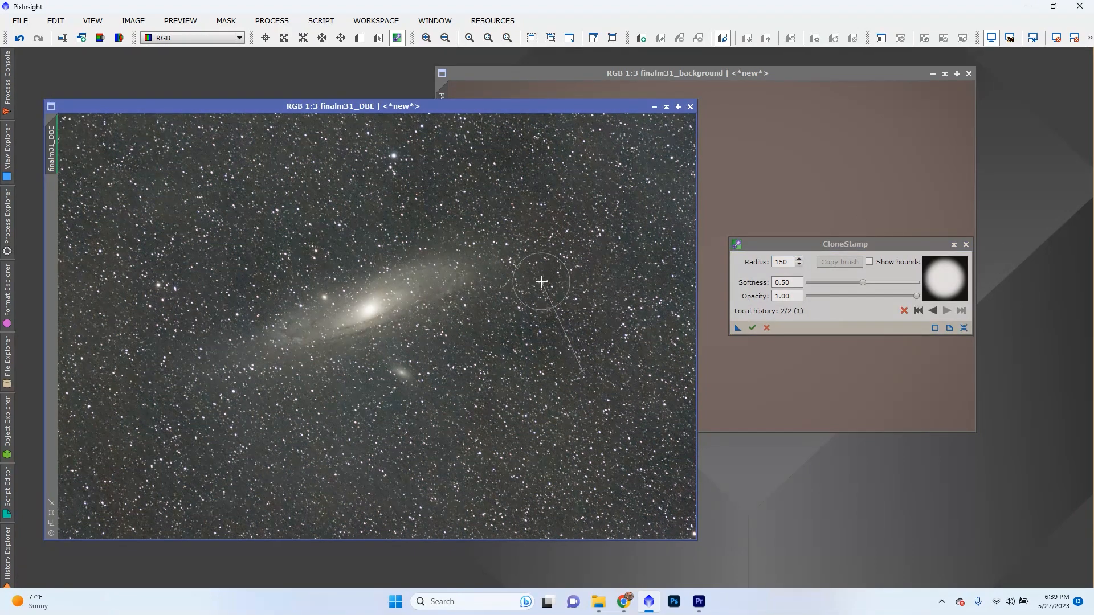
Set a new clone source in the star field above and right of the galaxy, stamp twice nearby and undo the second stamp
left_click(496, 184, "ctrl")
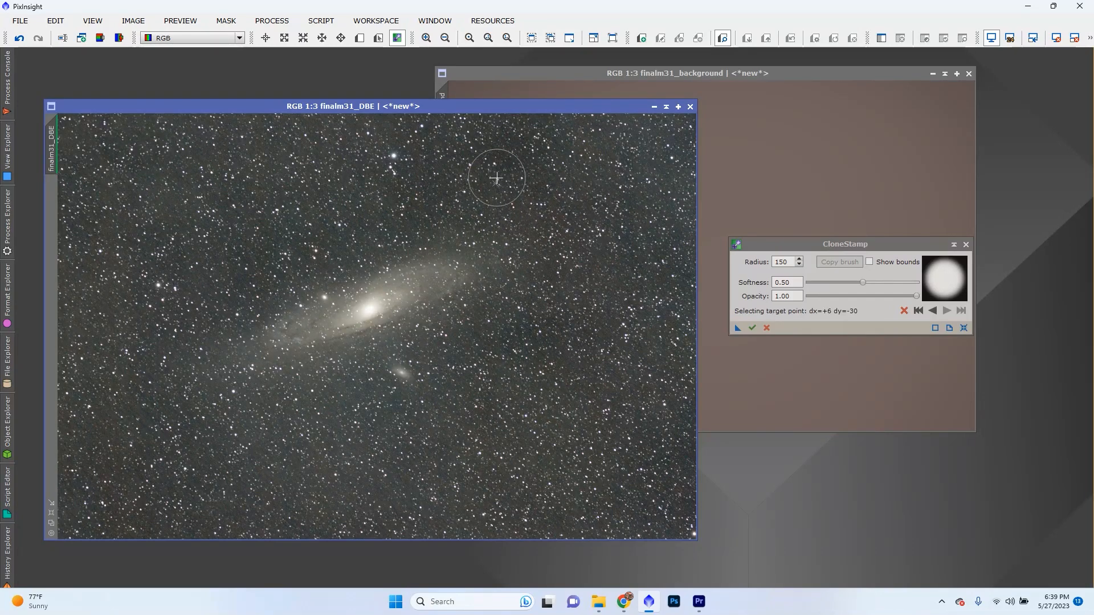
left_click(523, 146)
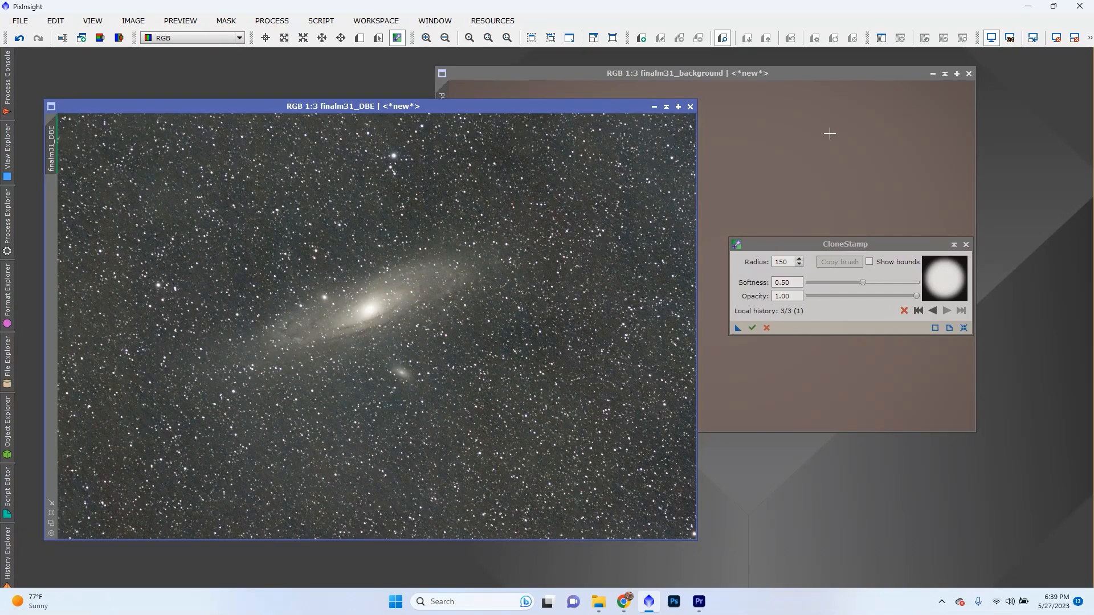
left_click(501, 153)
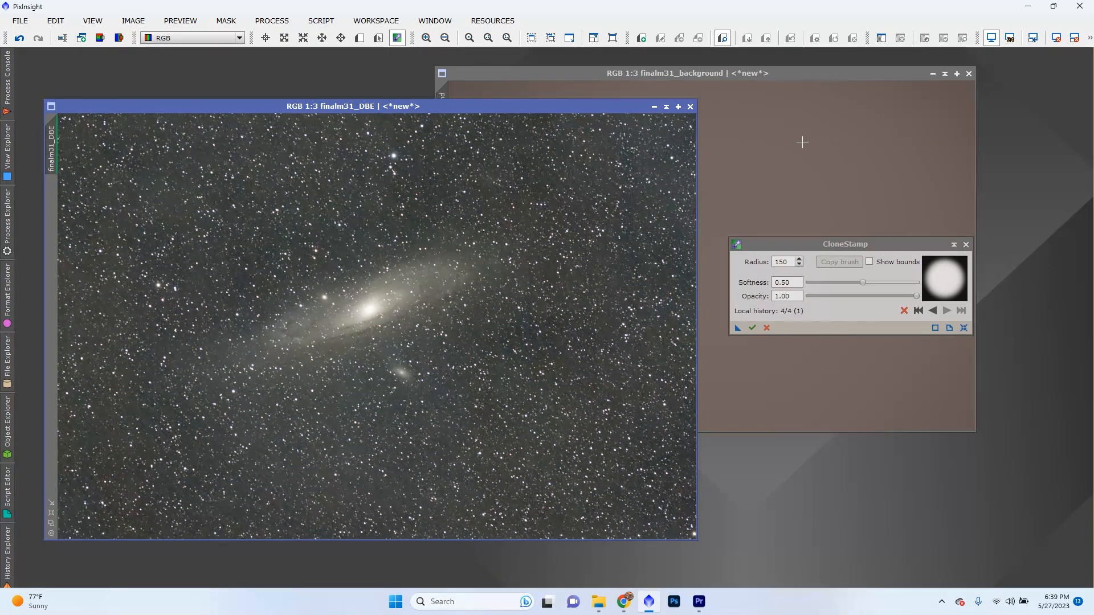
key("ctrl+z")
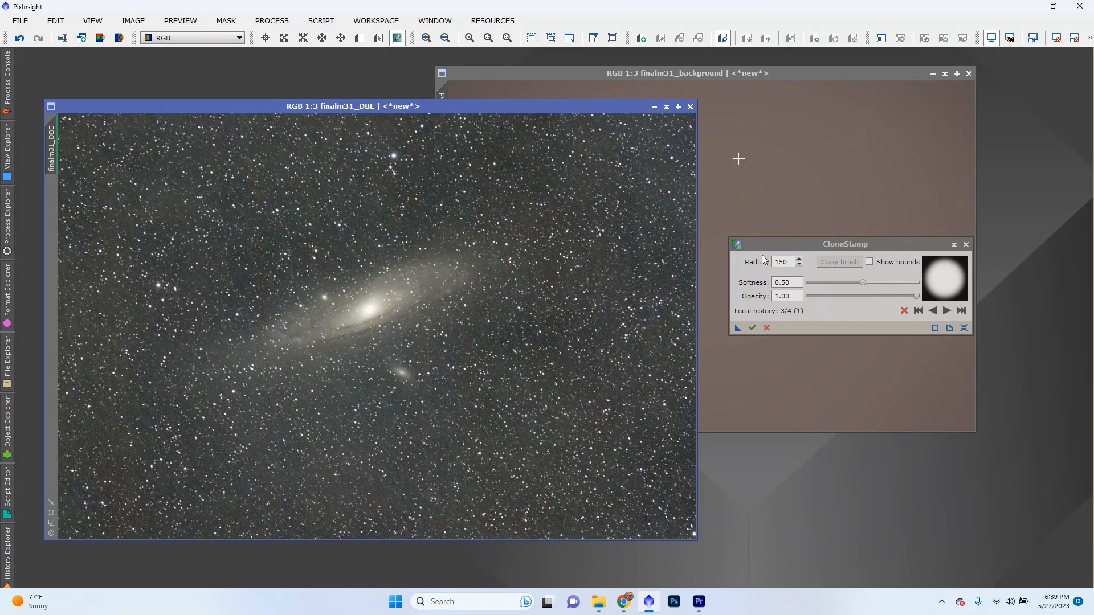
Apply the clone strokes to finalm31_DBE, close CloneStamp and examine the retouched image at several zoom levels
left_click(752, 328)
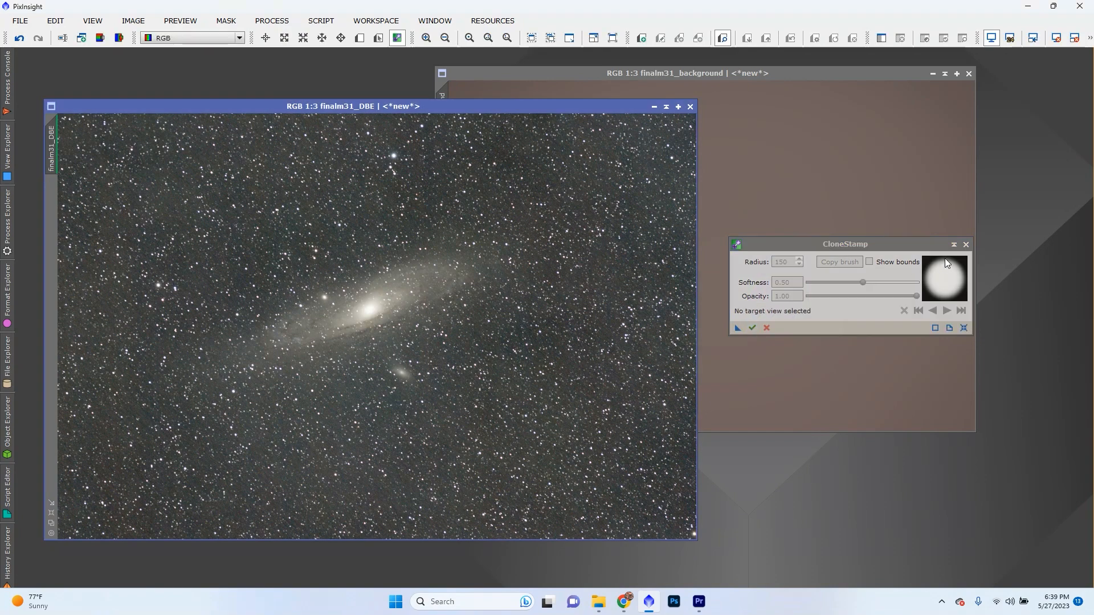
left_click(966, 245)
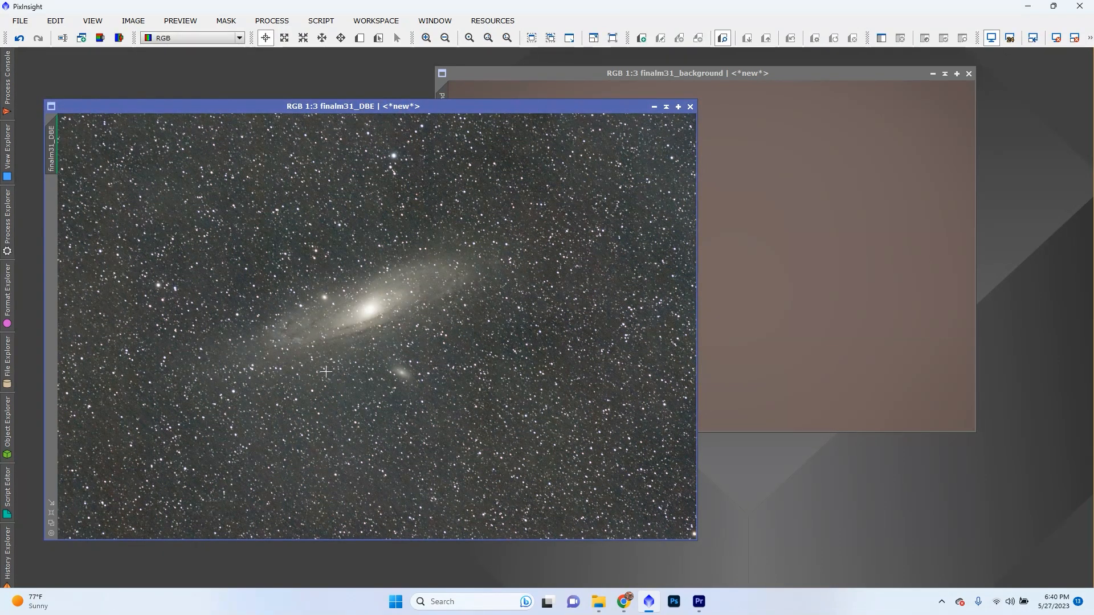
scroll(321, 370, "down", 3)
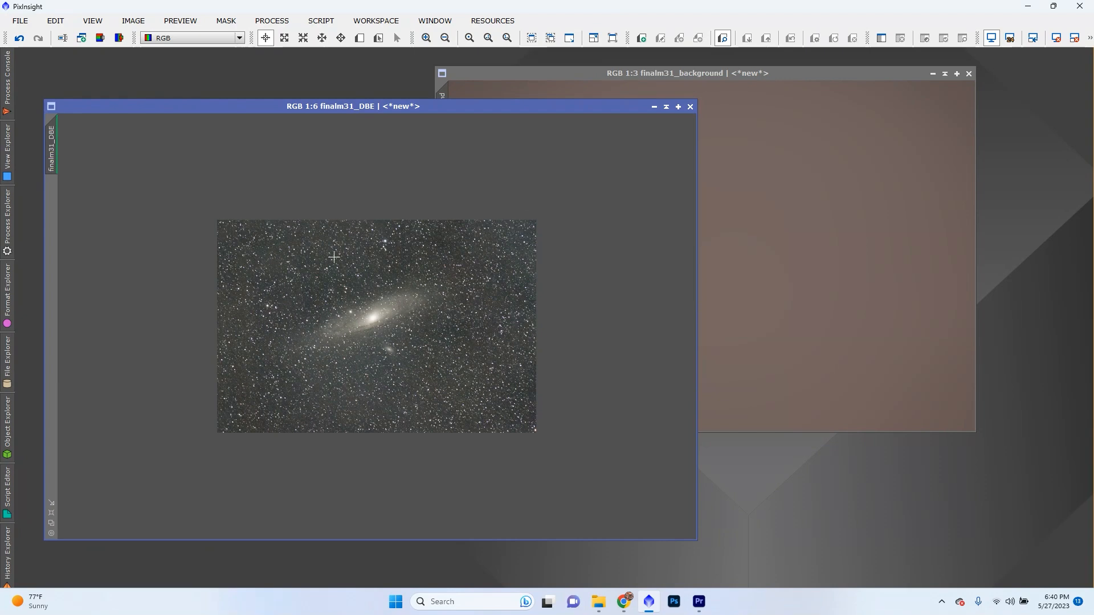
scroll(406, 342, "up", 3)
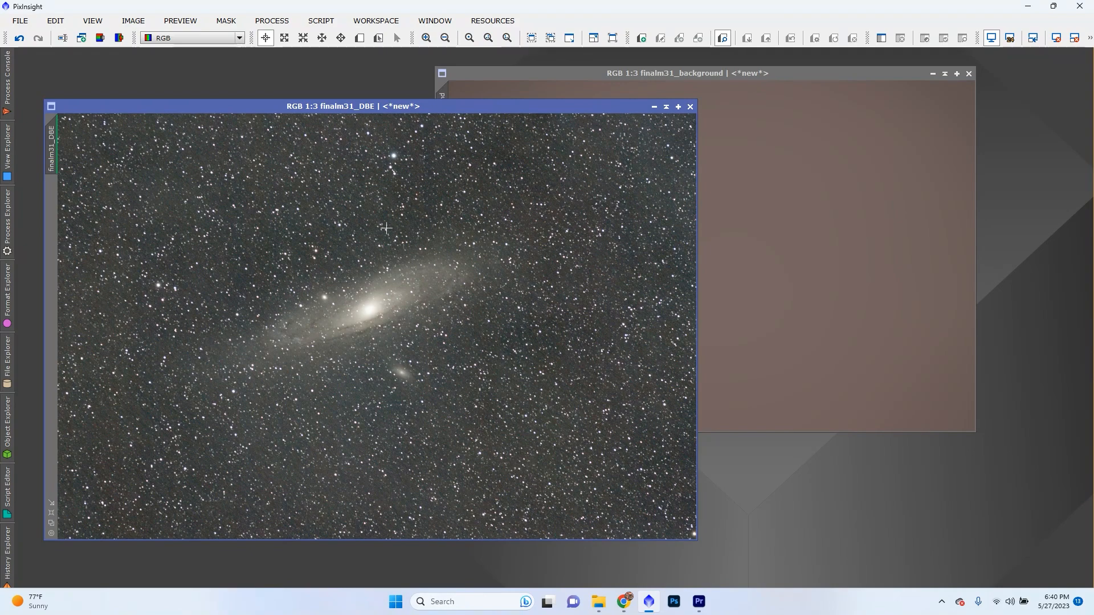
scroll(393, 275, "up", 2)
scroll(394, 275, "down", 3)
scroll(393, 275, "up", 3)
scroll(394, 276, "down", 2)
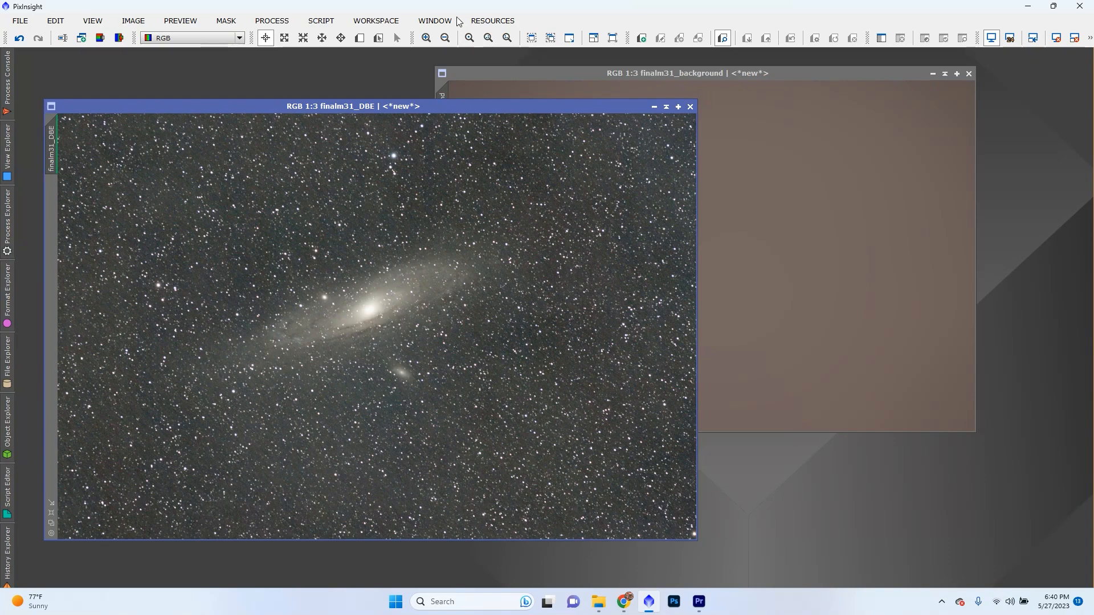
Apply BlurXTerminator to finalm31_DBE with Sharpen Stars at 0.37 and Sharpen Nonstellar at 0.90
left_click(272, 21)
mouse_move(620, 24)
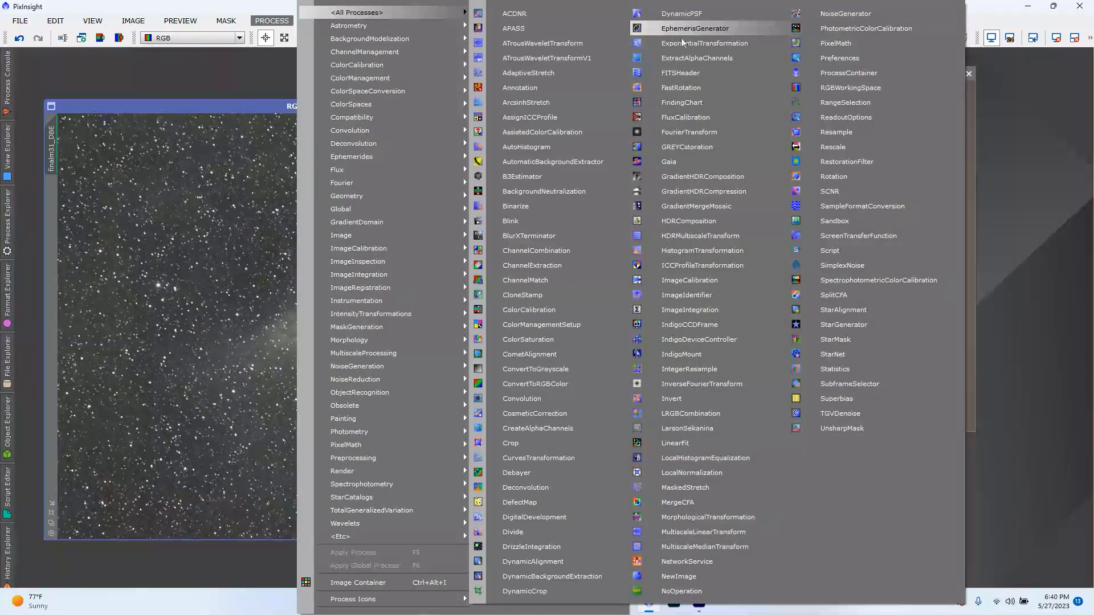
left_click(572, 240)
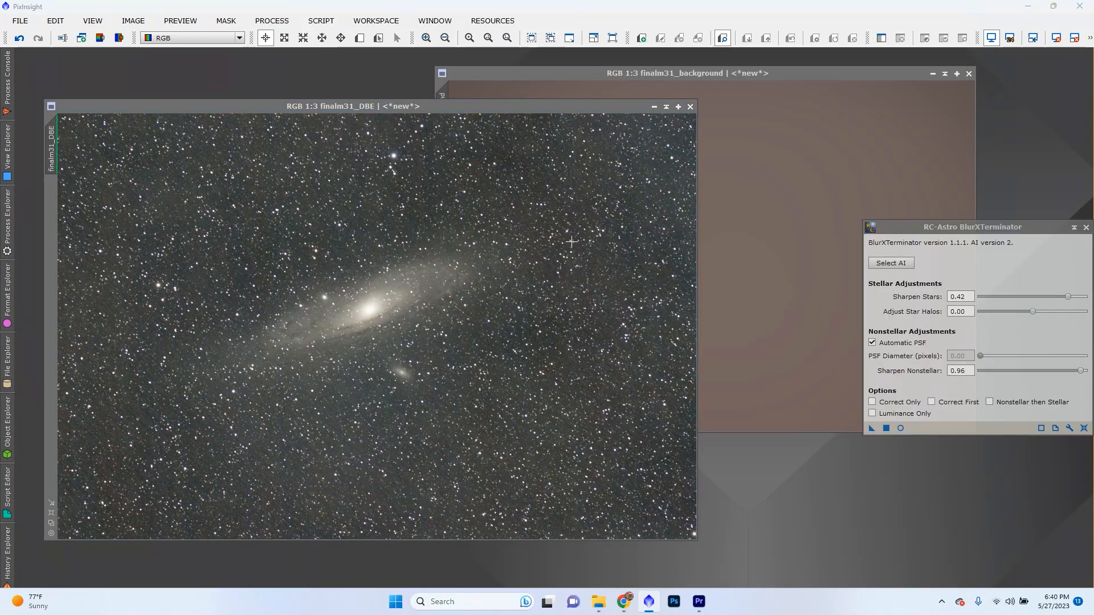
left_click_drag(1034, 228, 659, 169)
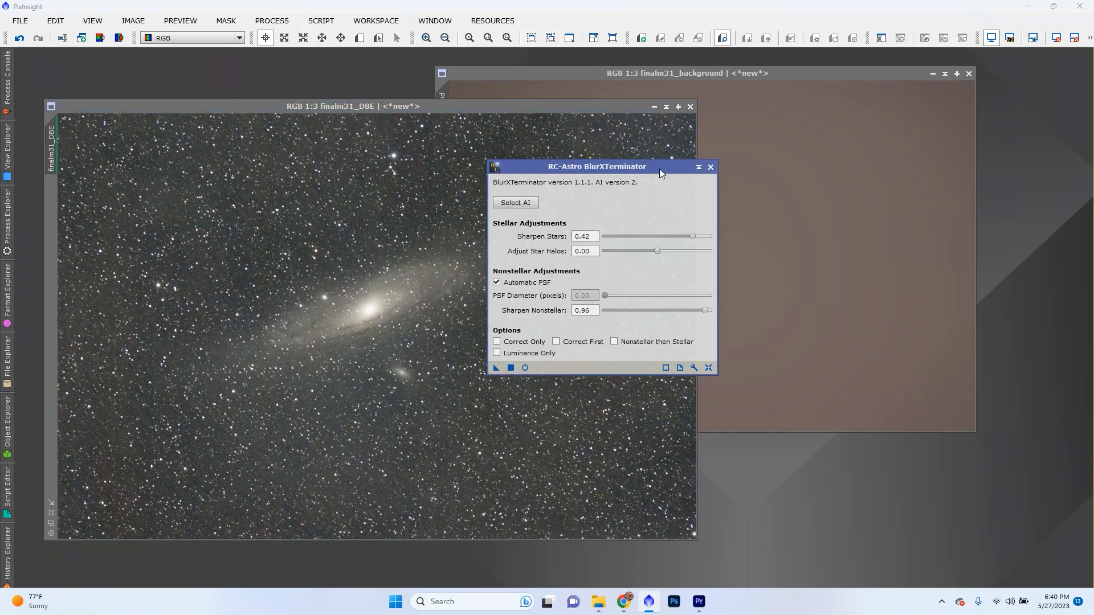
left_click_drag(693, 236, 681, 235)
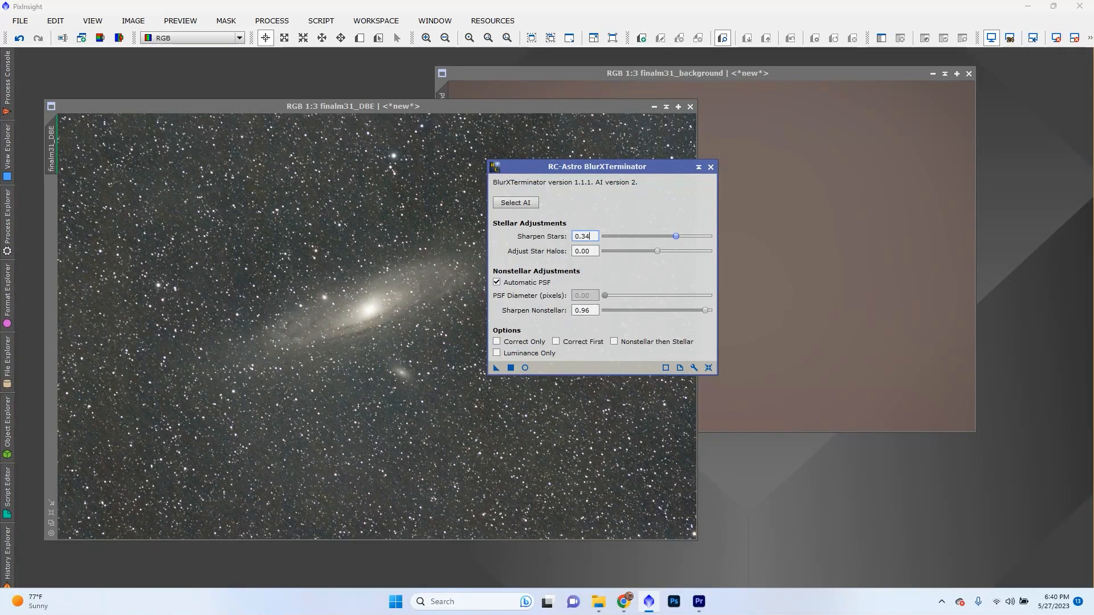
left_click_drag(676, 236, 684, 237)
left_click_drag(705, 310, 699, 311)
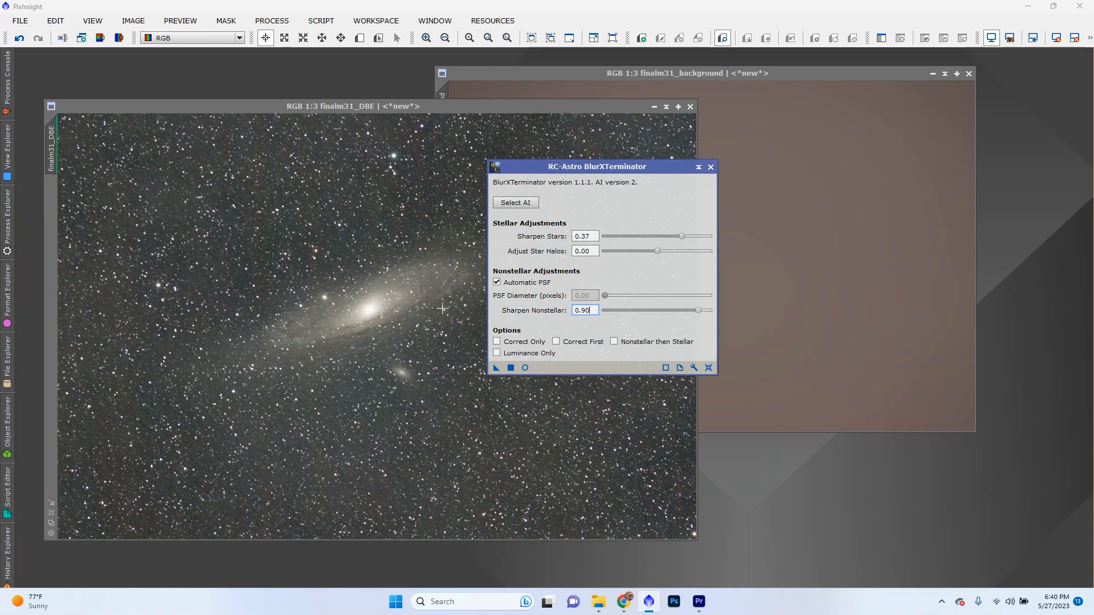
left_click(511, 368)
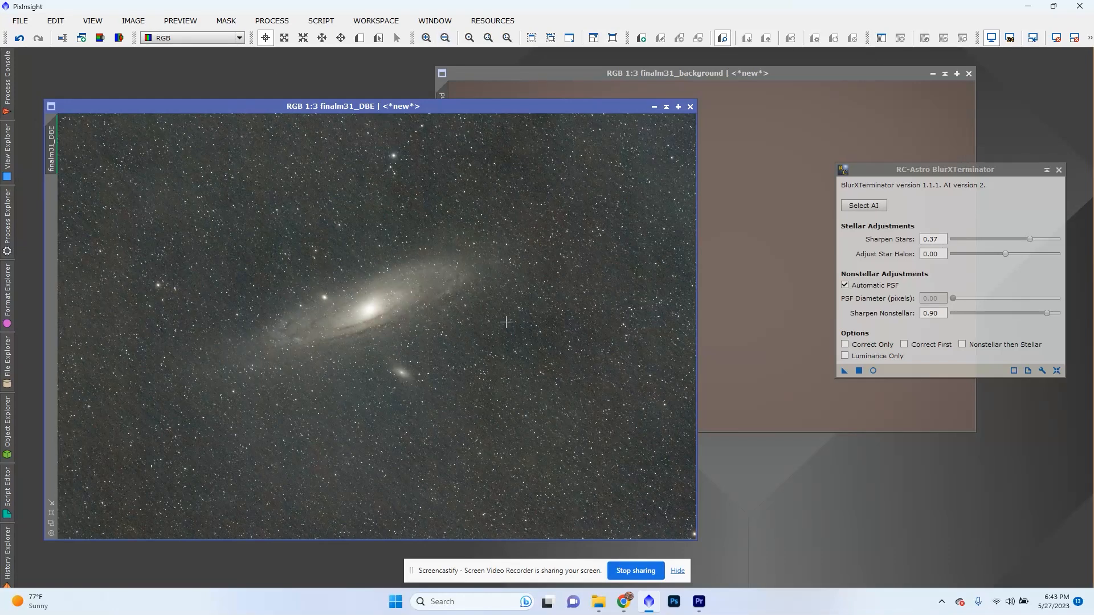
Compare the stars above the galaxy before and after the sharpening at high zoom, ending on the sharpened version
scroll(391, 181, "up", 3)
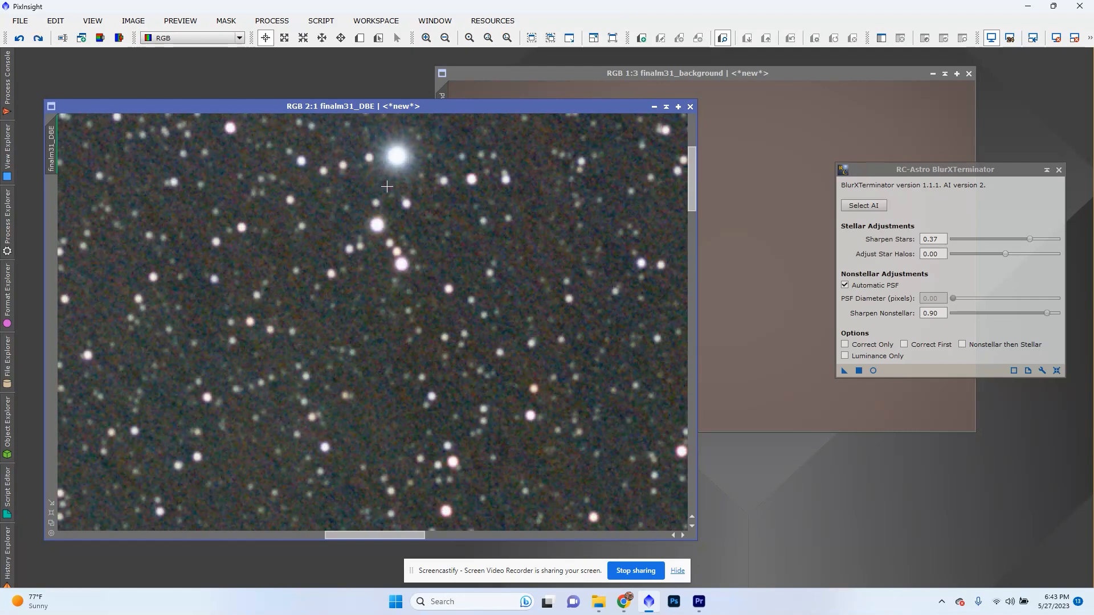
key("ctrl+y")
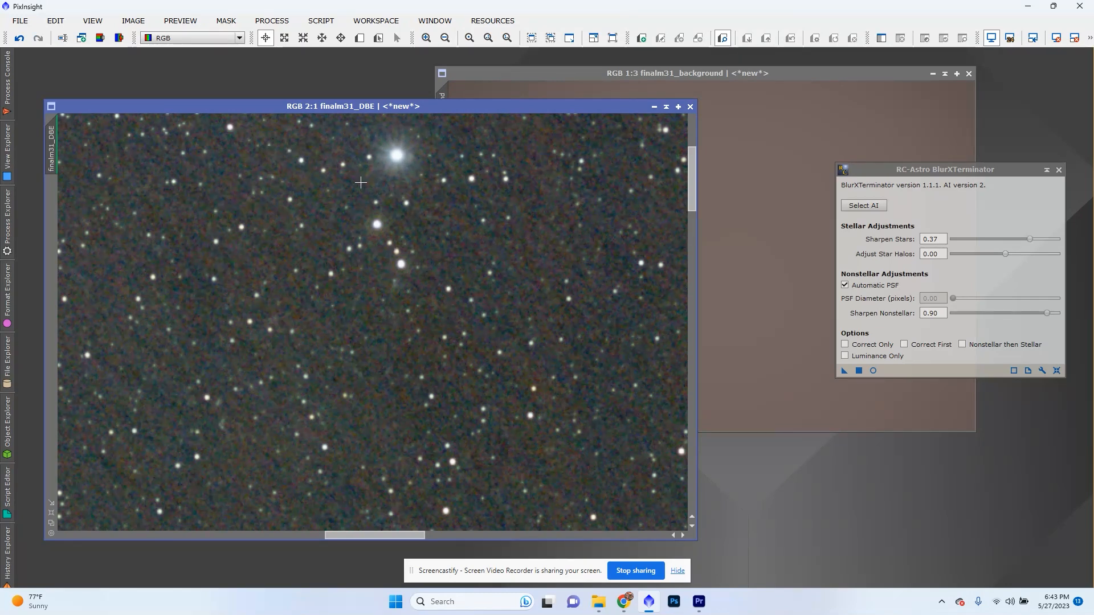
key("ctrl+z")
key("ctrl+y")
key("ctrl+z")
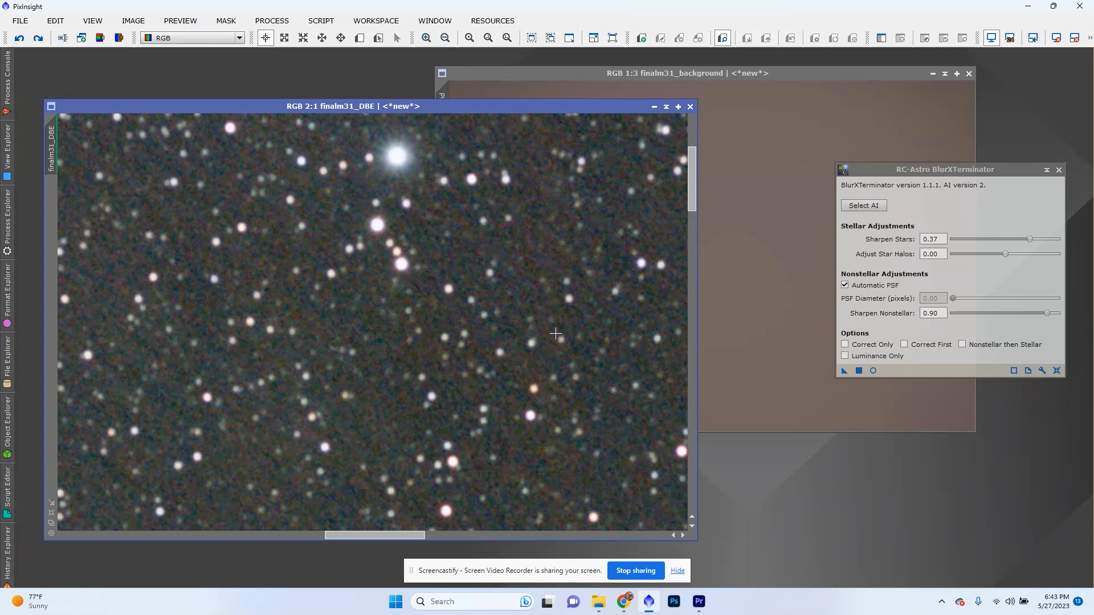
key("ctrl+y")
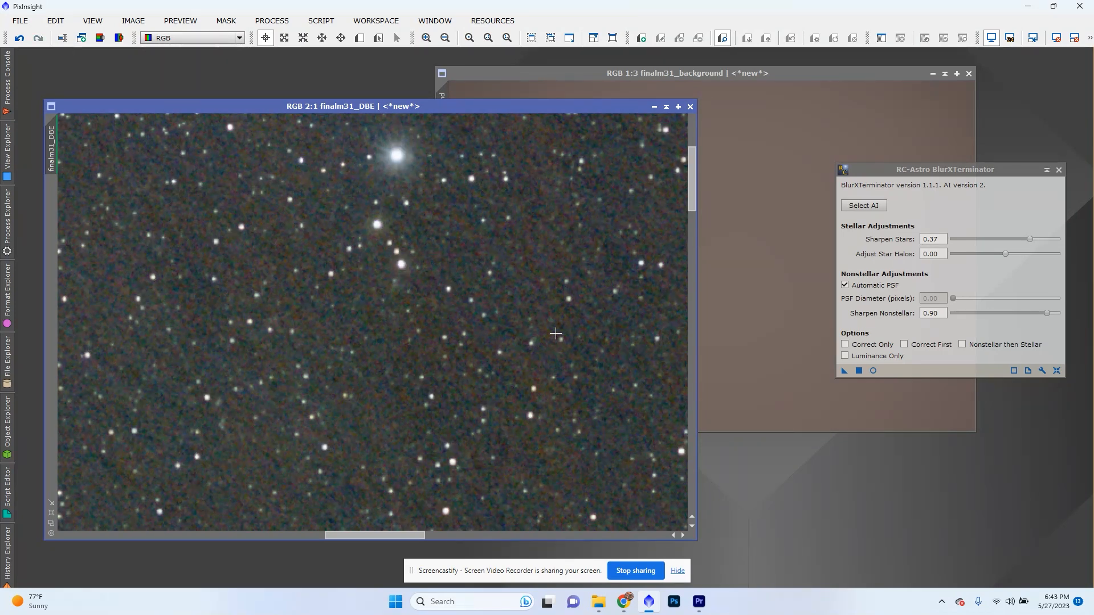
scroll(538, 328, "up", 1)
key("ctrl+z")
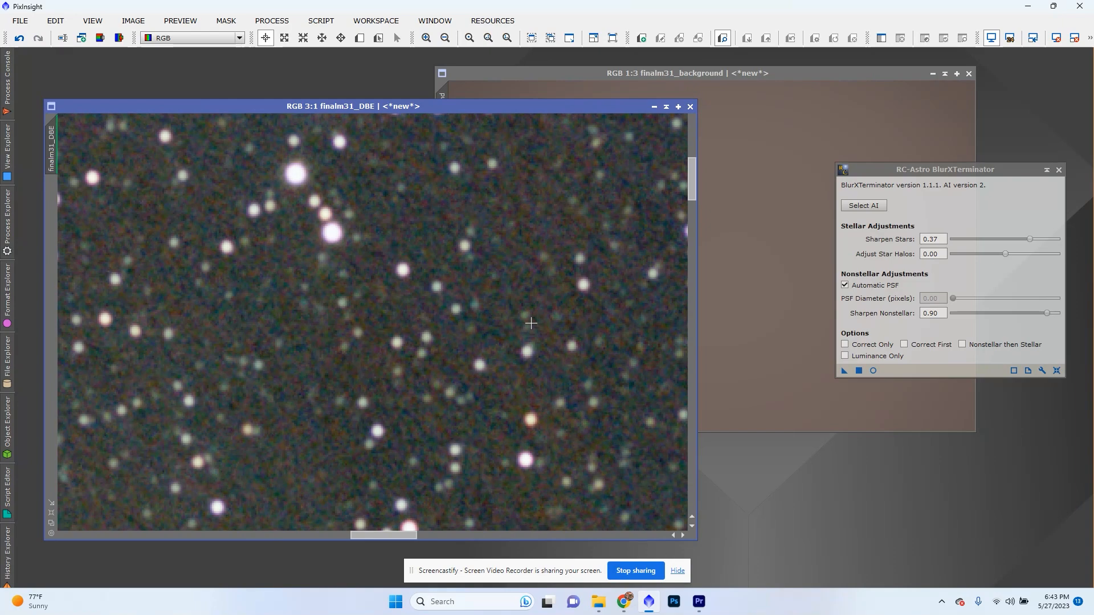
key("ctrl+y")
scroll(513, 319, "down", 1)
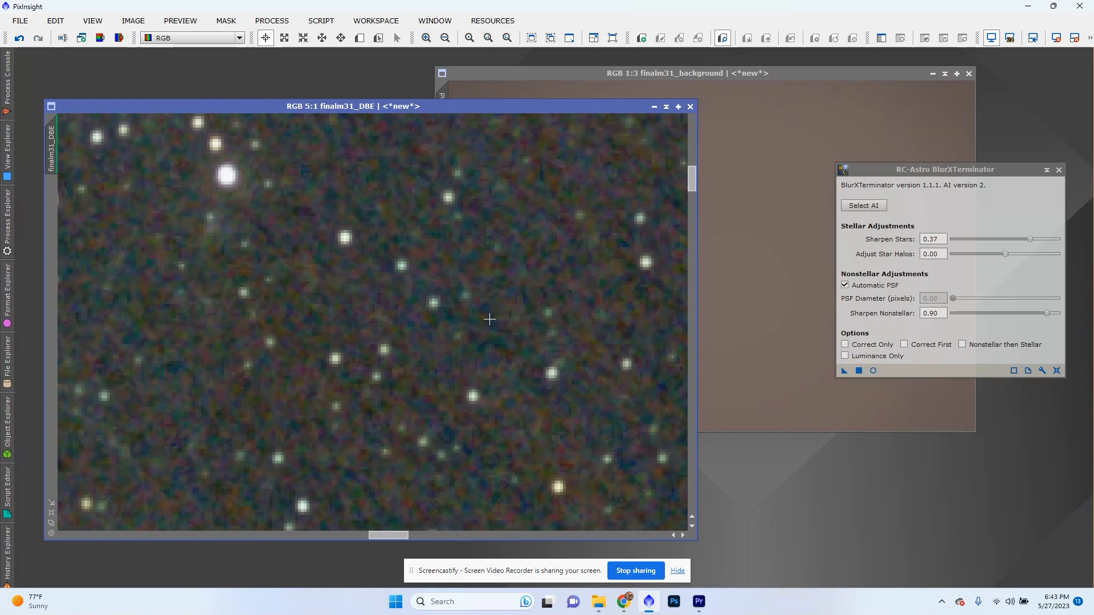
Examine the galaxy's detail in the sharpened image and close BlurXTerminator
scroll(487, 318, "down", 4)
scroll(479, 322, "up", 1)
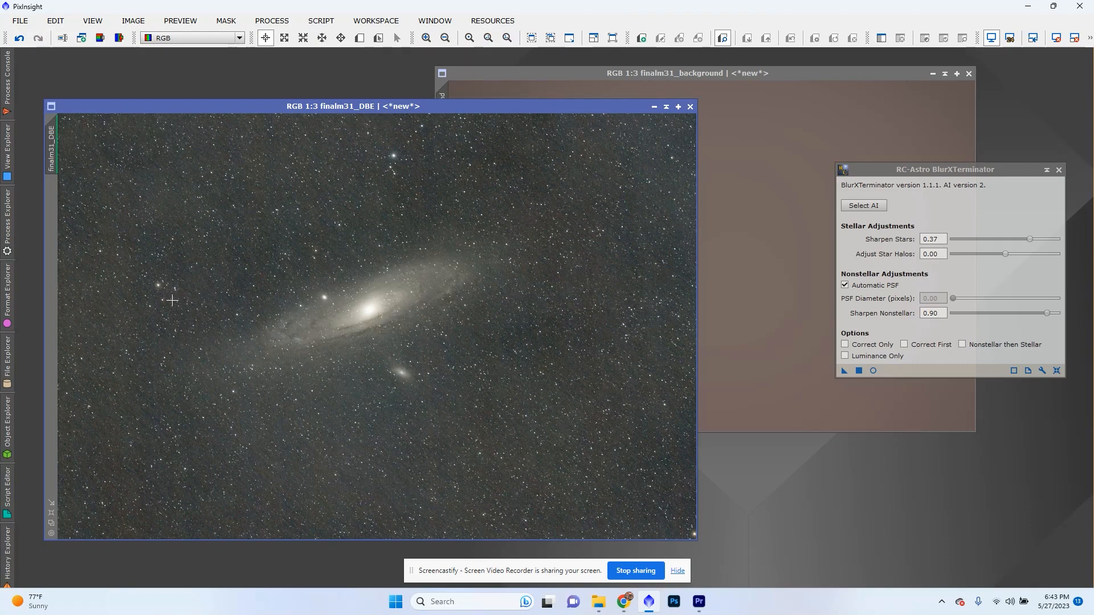
scroll(350, 315, "up", 3)
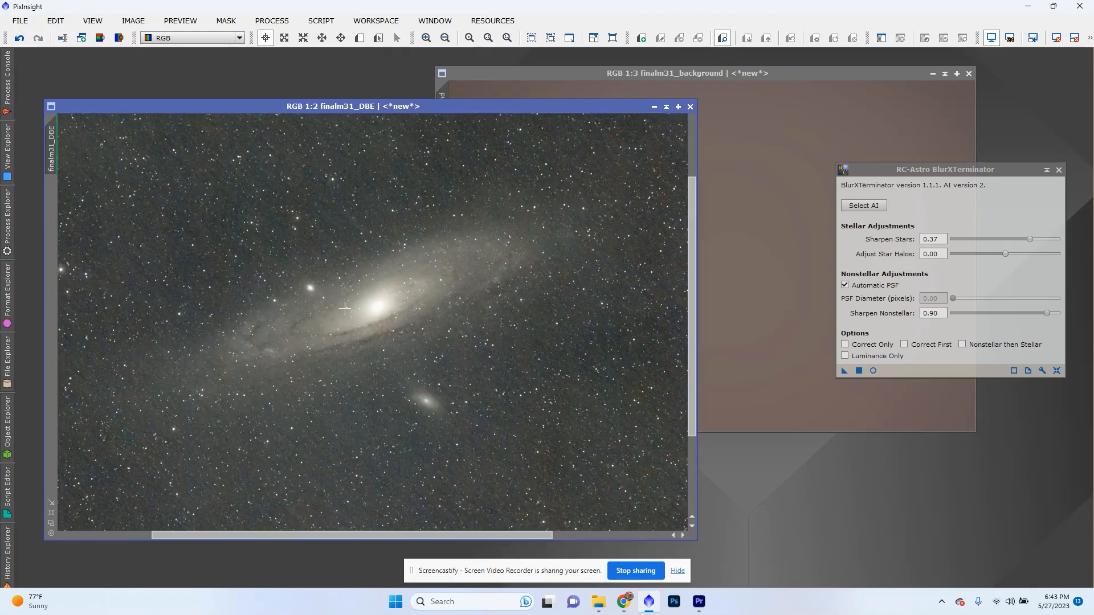
scroll(350, 315, "down", 3)
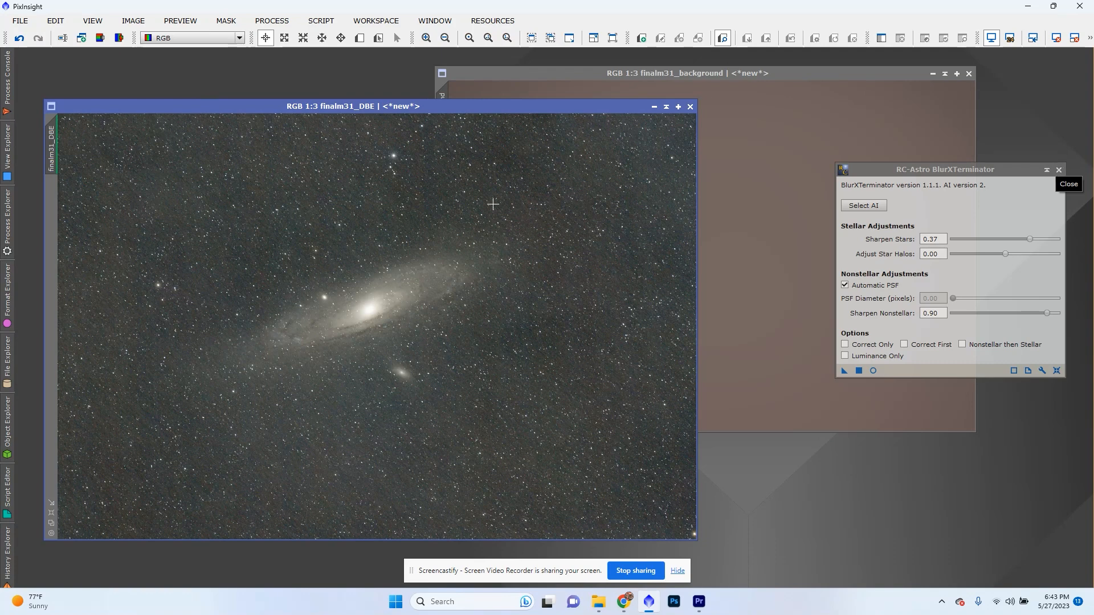
left_click(1058, 170)
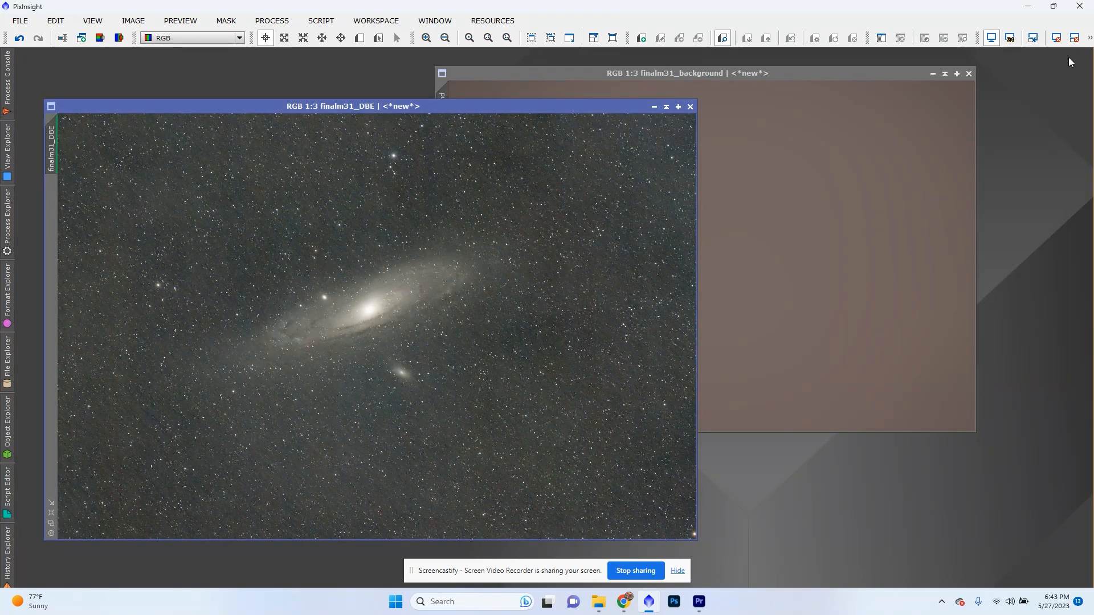
Remove the screen stretch from finalm31_DBE and open HistogramTransformation with finalm31_DBE as its view
left_click(1091, 41)
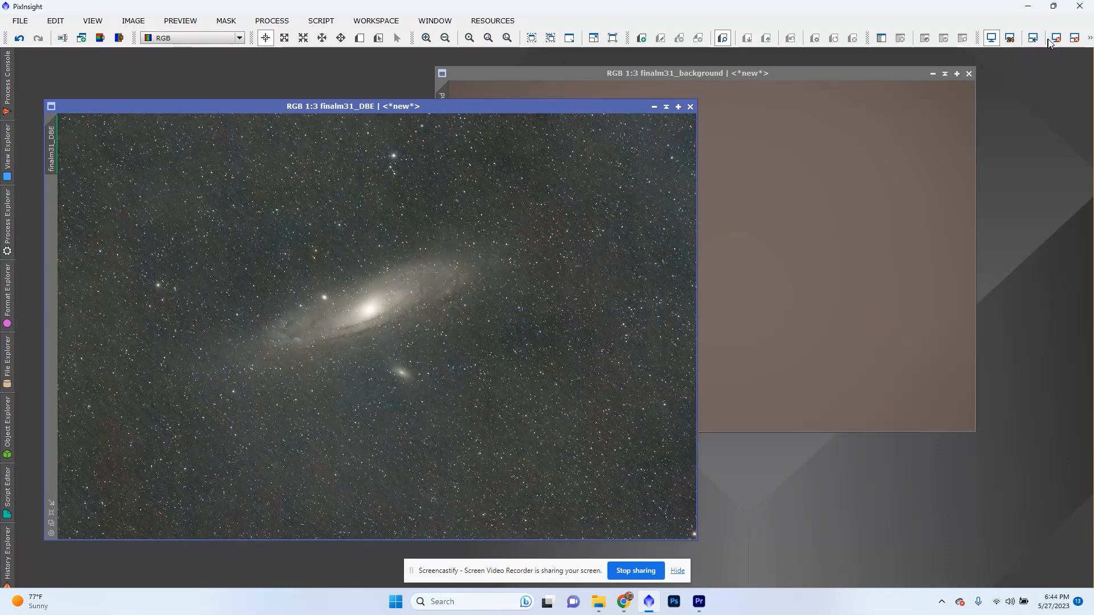
left_click(1057, 38)
left_click(290, 20)
mouse_move(399, 14)
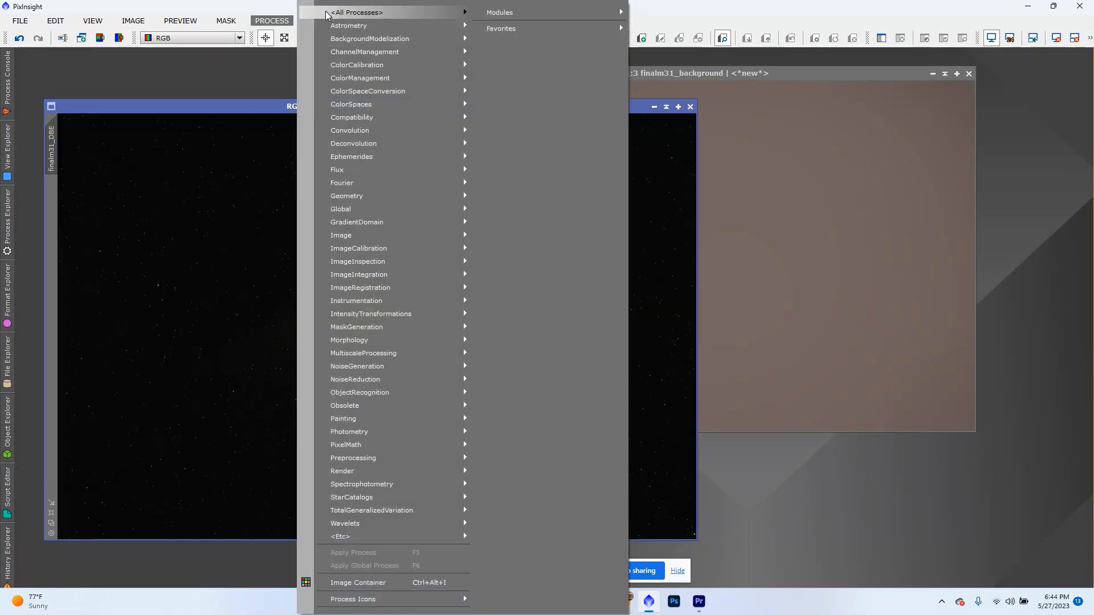
left_click(726, 252)
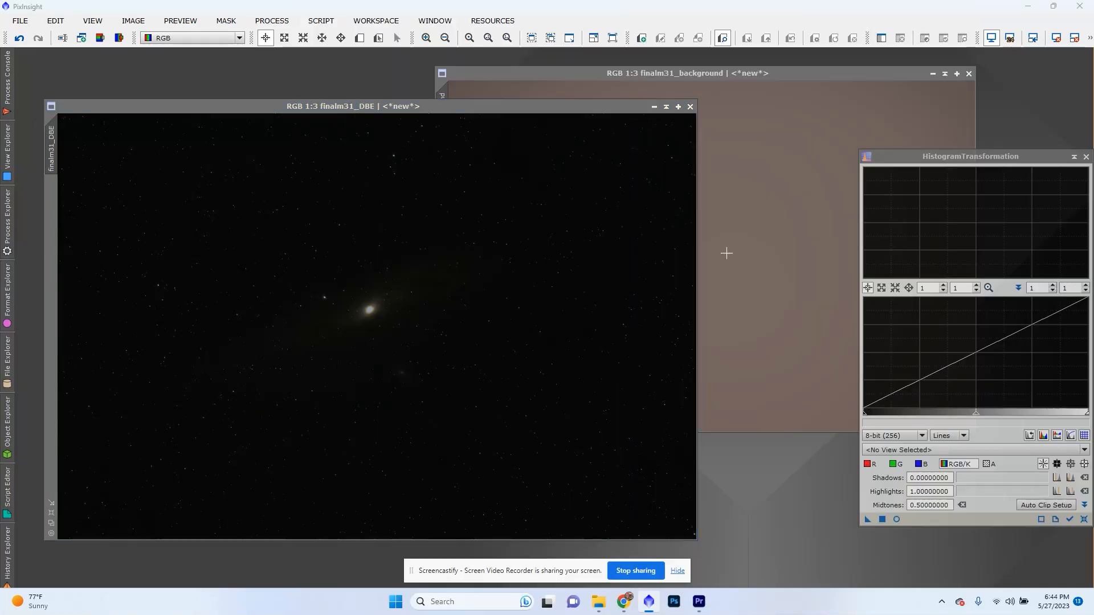
left_click(1029, 450)
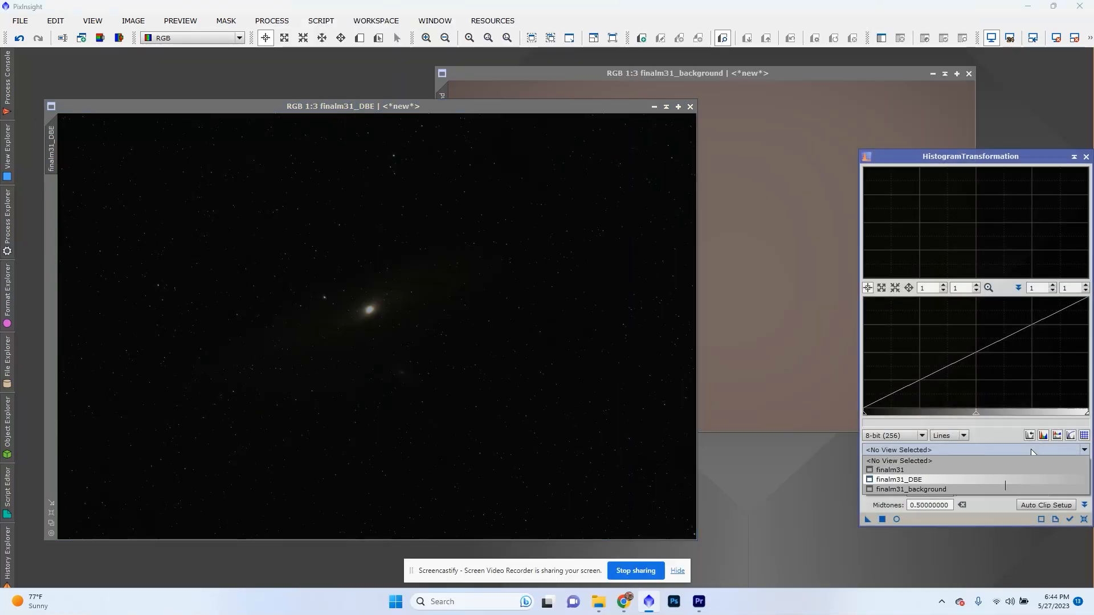
left_click(1005, 481)
Close the finalm31_background image and stretch finalm31_DBE by lowering the midtones, with the shadows set to 0.03544304
left_click(969, 74)
left_click_drag(977, 412, 899, 416)
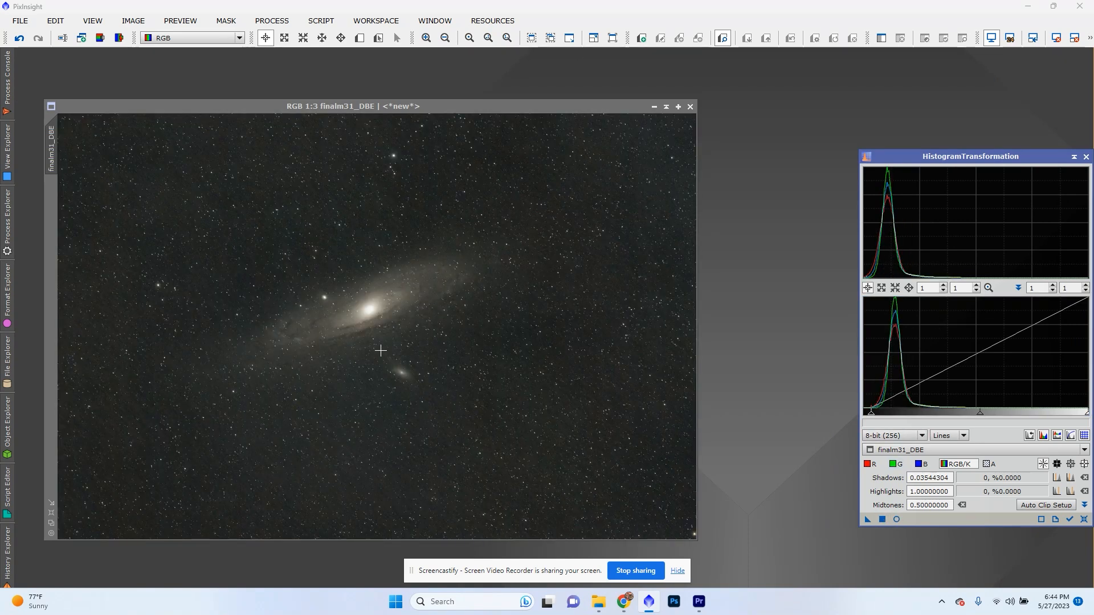
scroll(392, 362, "up", 3)
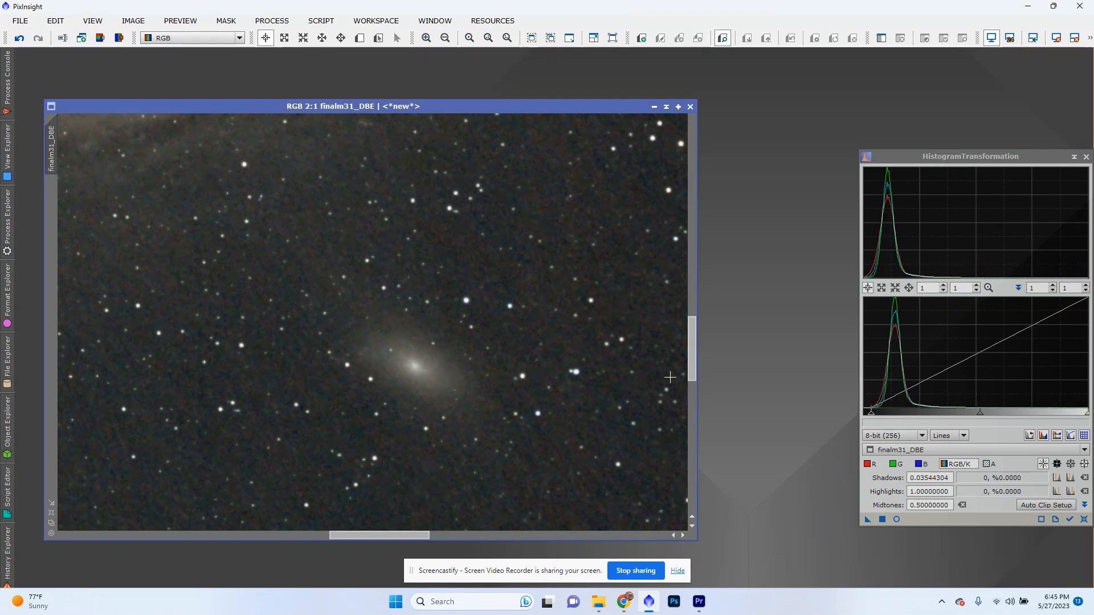
scroll(413, 379, "down", 3)
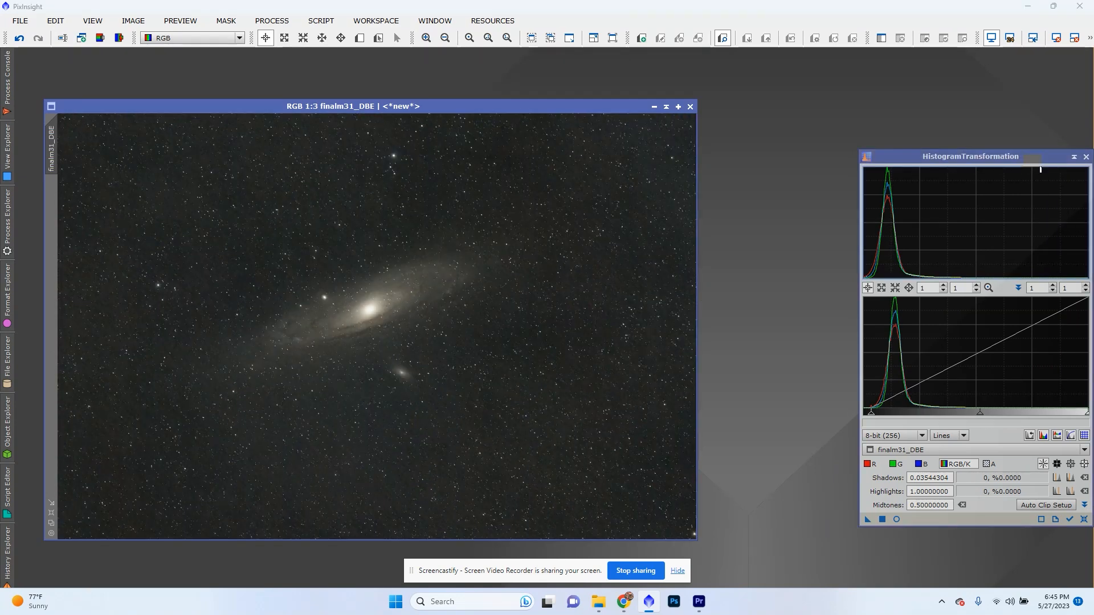
Close HistogramTransformation and color-calibrate finalm31_DBE with ColorCalibration, keeping the target image as white and background reference
left_click_drag(1034, 159, 746, 182)
left_click(799, 181)
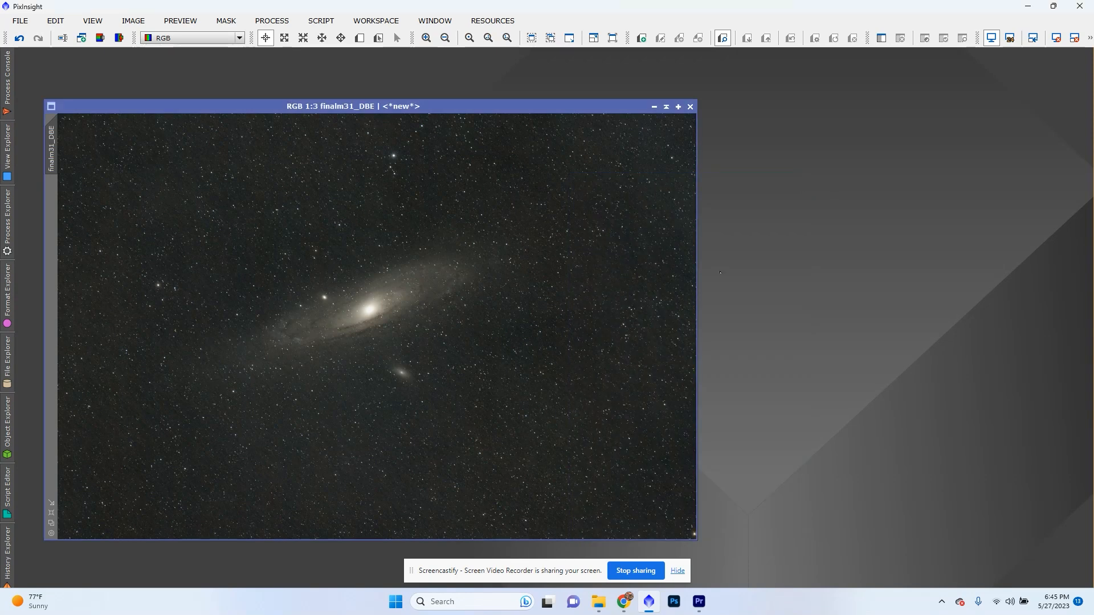
left_click(289, 21)
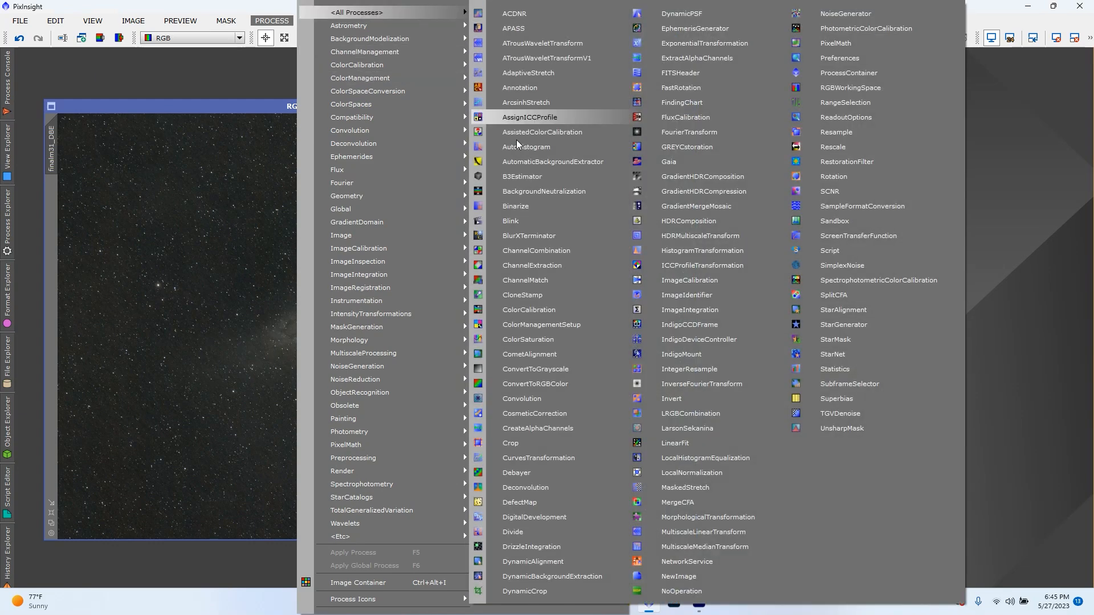
left_click(529, 309)
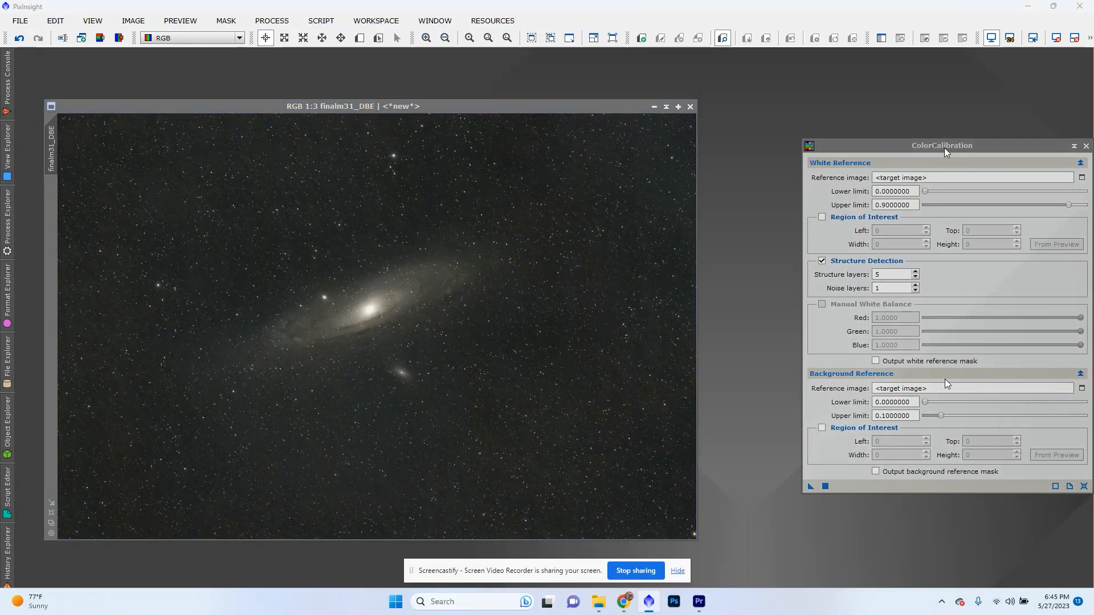
left_click_drag(944, 146, 681, 145)
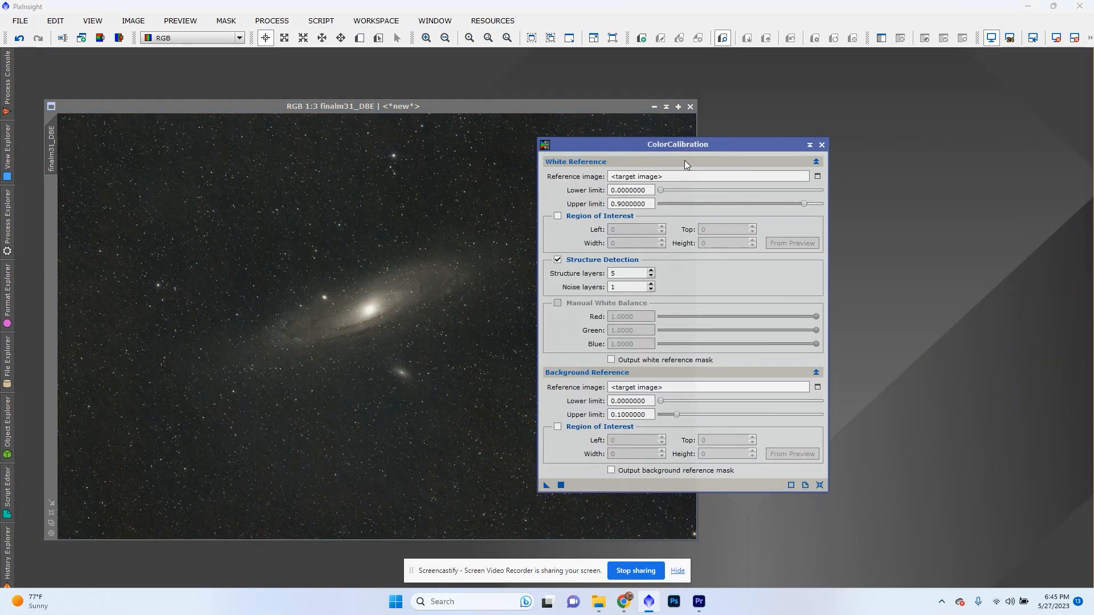
left_click(560, 485)
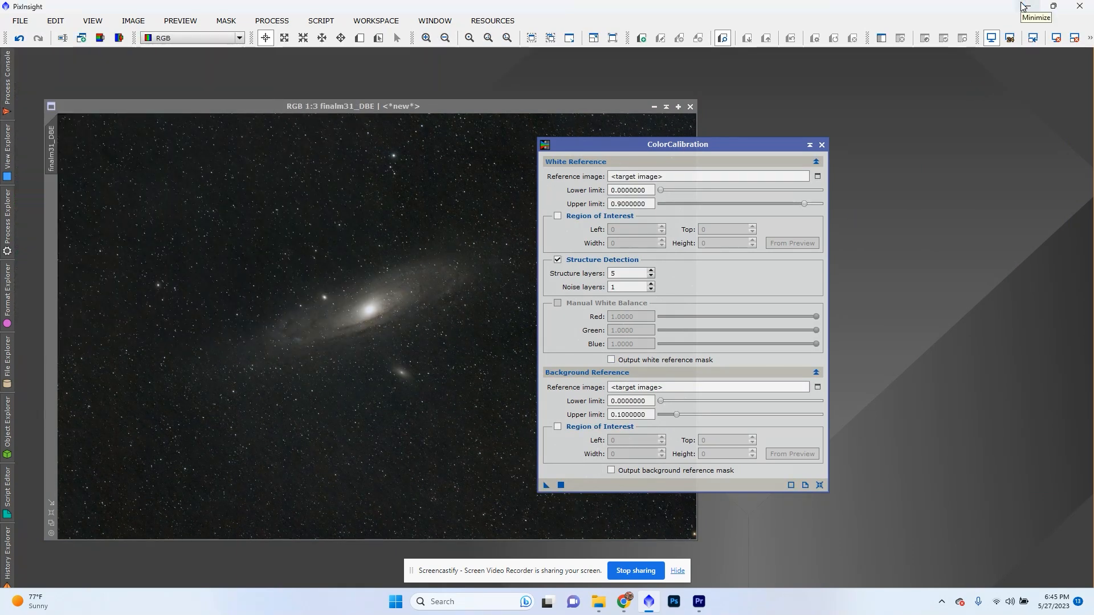
Compare the whole image with and without the color calibration, ending on the calibrated version, and close ColorCalibration
key("ctrl+z")
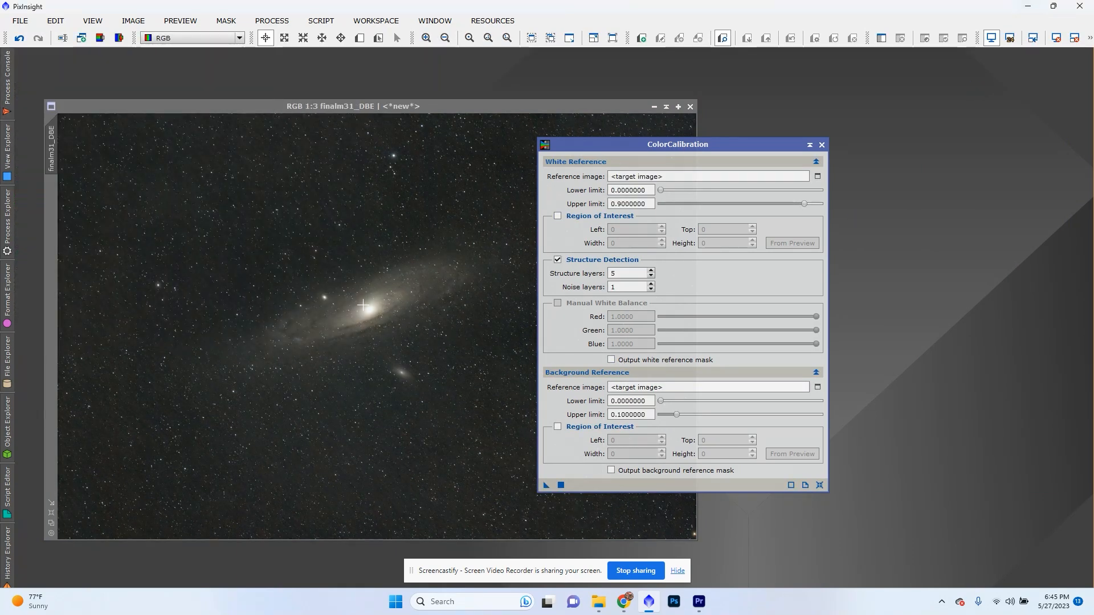
key("ctrl+y")
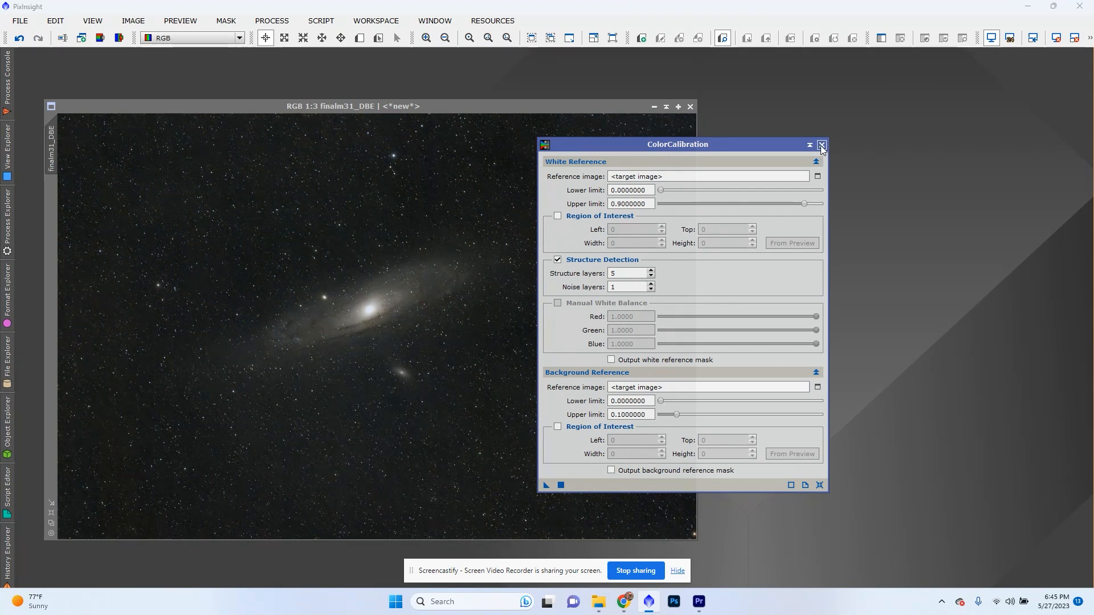
left_click(822, 145)
Compare the stars above the galaxy before and after the color calibration at high zoom, ending on the calibrated version
scroll(383, 160, "up", 4)
key("ctrl+z")
key("ctrl+y")
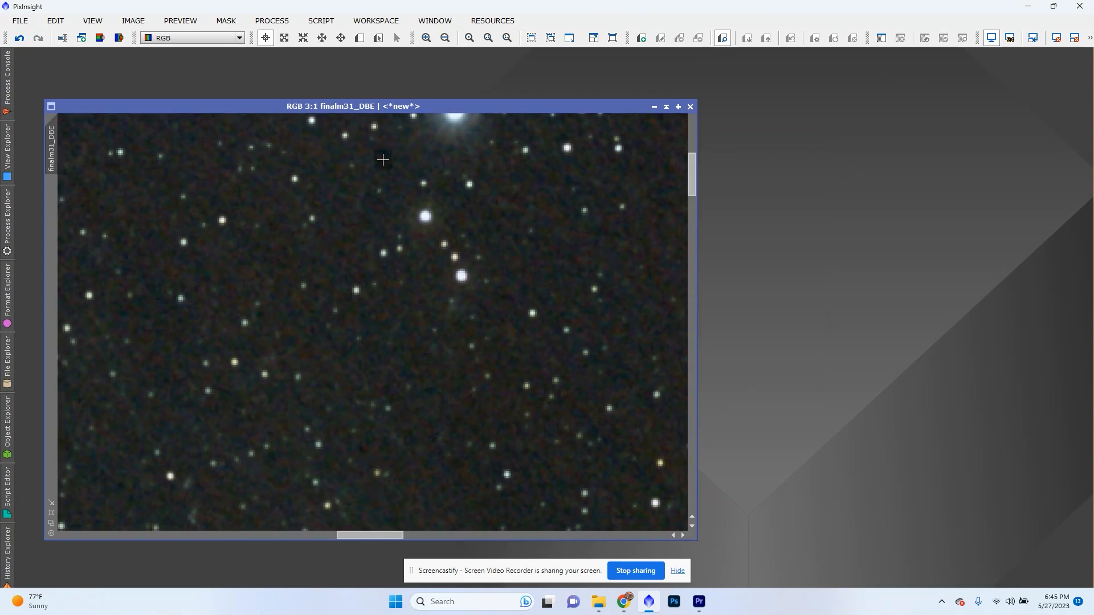
key("ctrl+z")
key("ctrl+y")
key("ctrl+y")
key("ctrl+z")
key("ctrl+y")
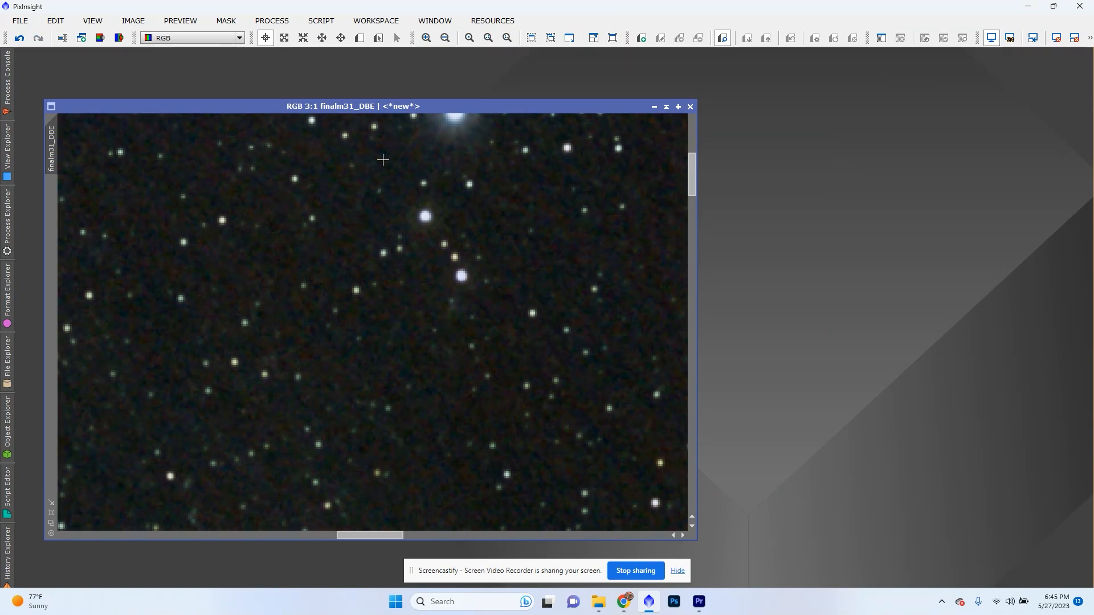
scroll(443, 259, "down", 2)
scroll(437, 261, "up", 5)
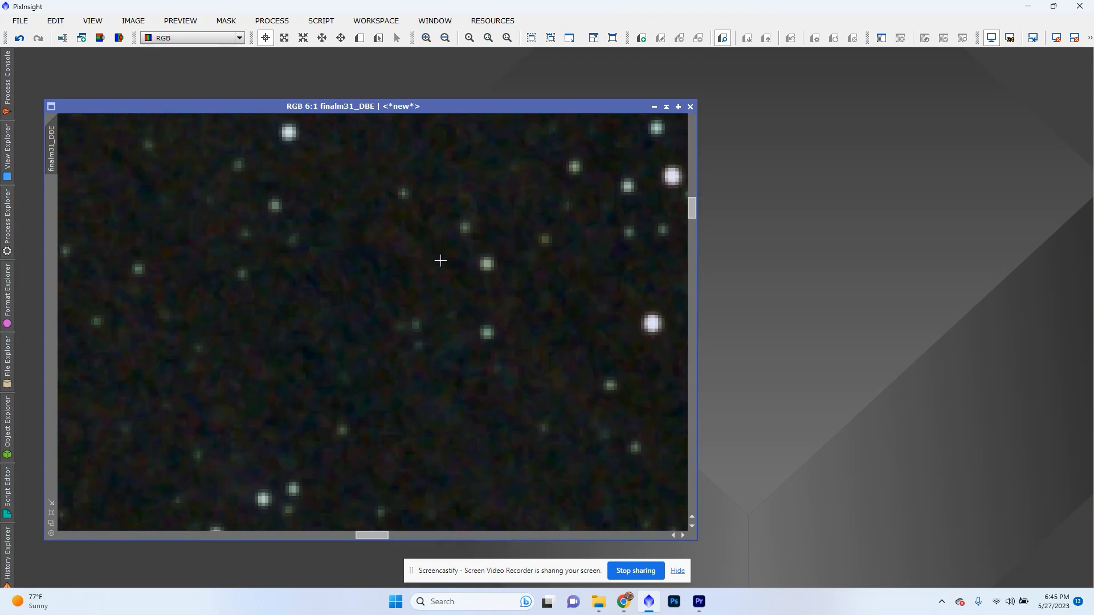
scroll(584, 341, "down", 7)
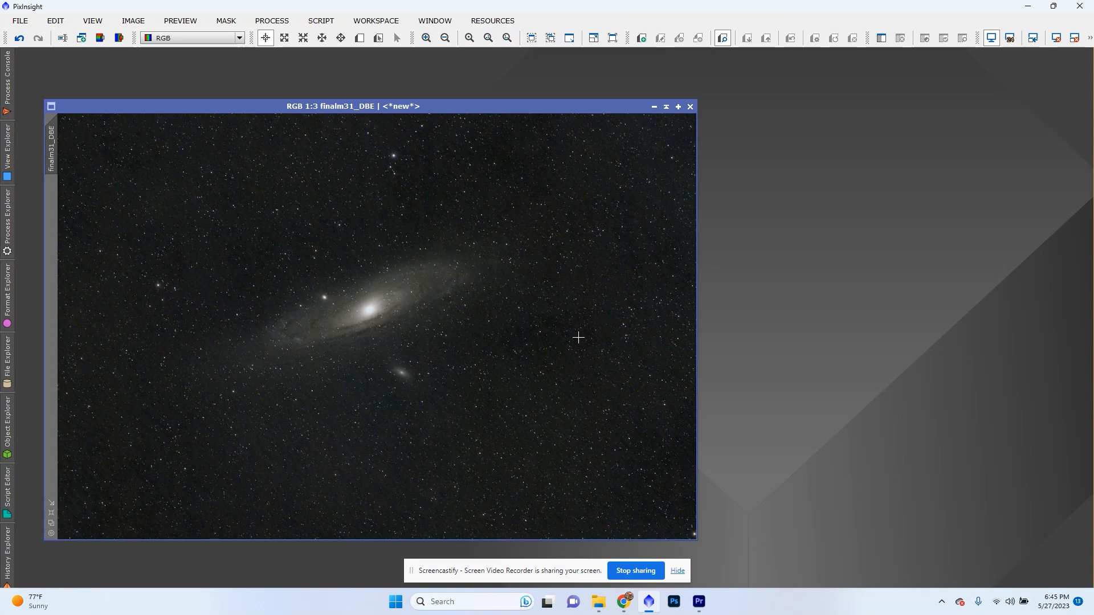
Run BackgroundNeutralization on finalm31_DBE with an upper limit of 0.1 and Rescale as needed, and close the tool
left_click(271, 21)
mouse_move(409, 13)
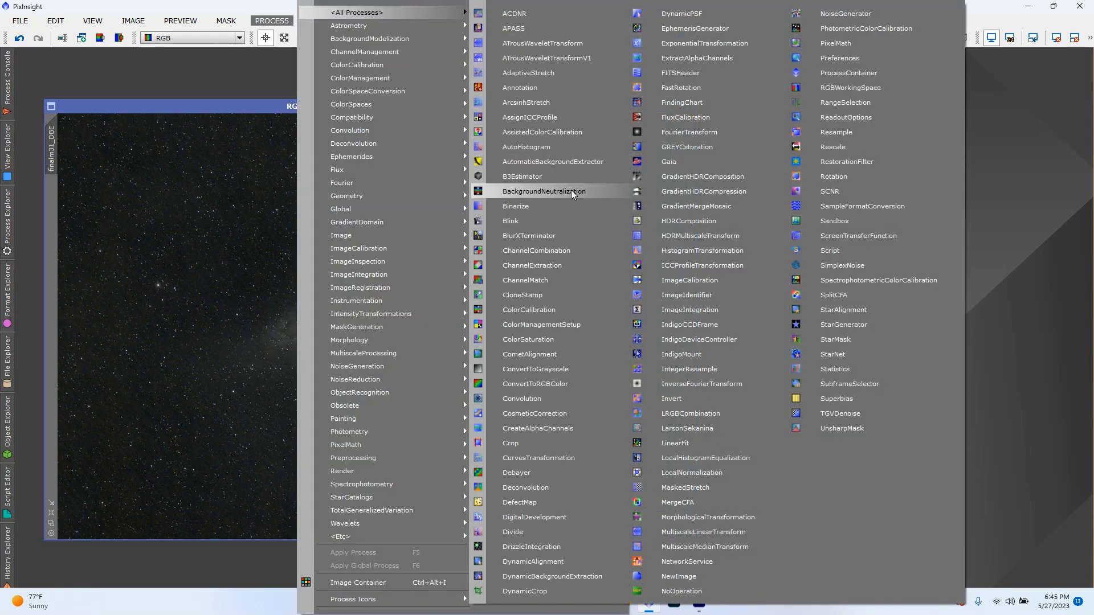
left_click(571, 191)
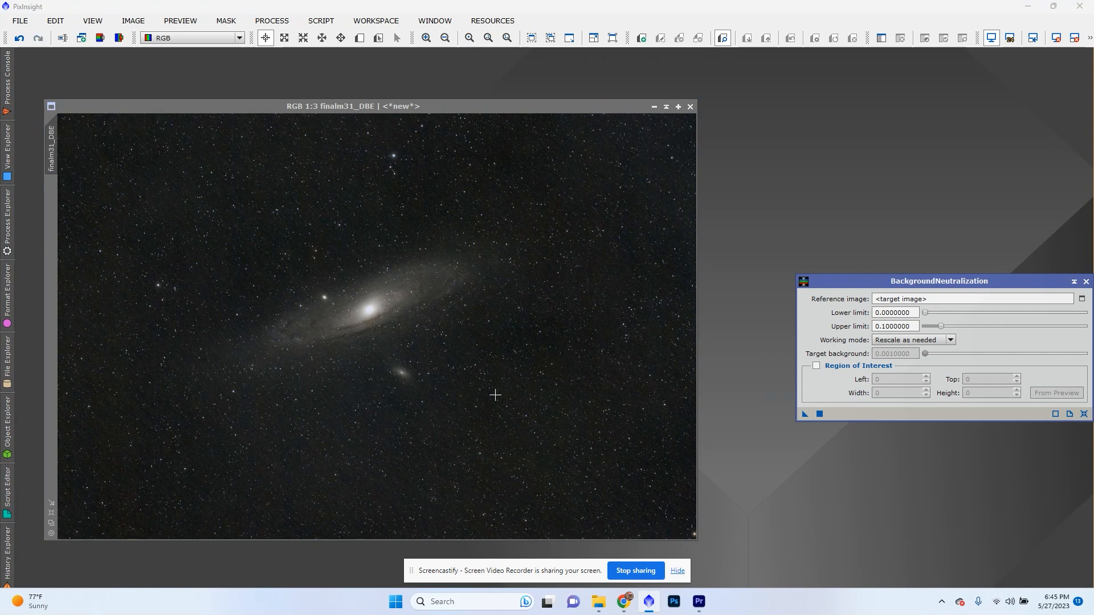
left_click_drag(1007, 280, 734, 283)
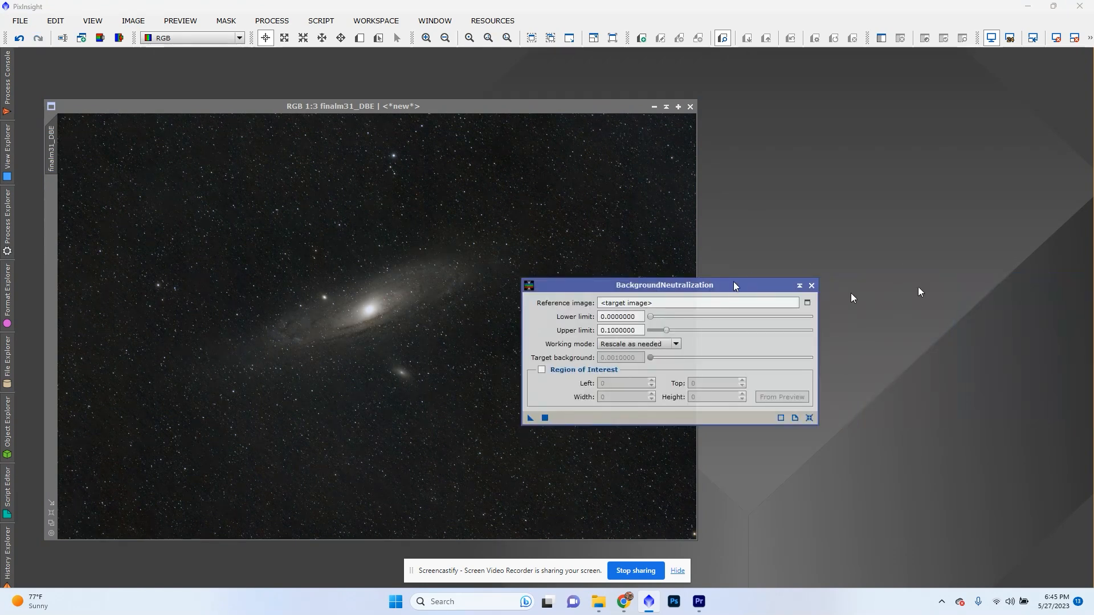
left_click(811, 286)
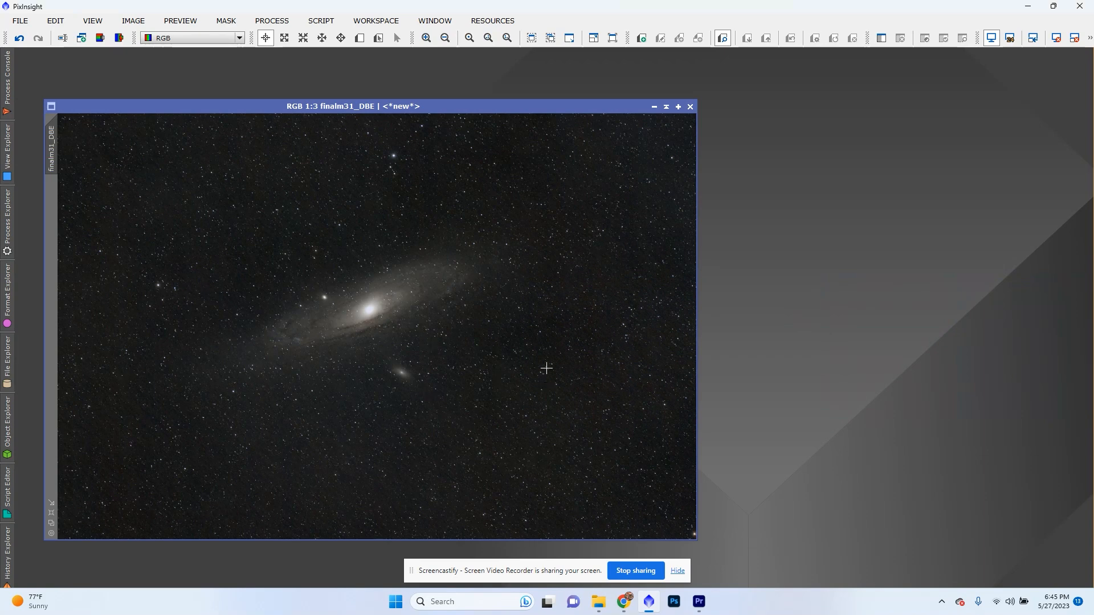
Raise the saturation curve in CurvesTransformation with a point at about input 0.698, output 0.871, and show the real-time preview
left_click(272, 21)
mouse_move(326, 15)
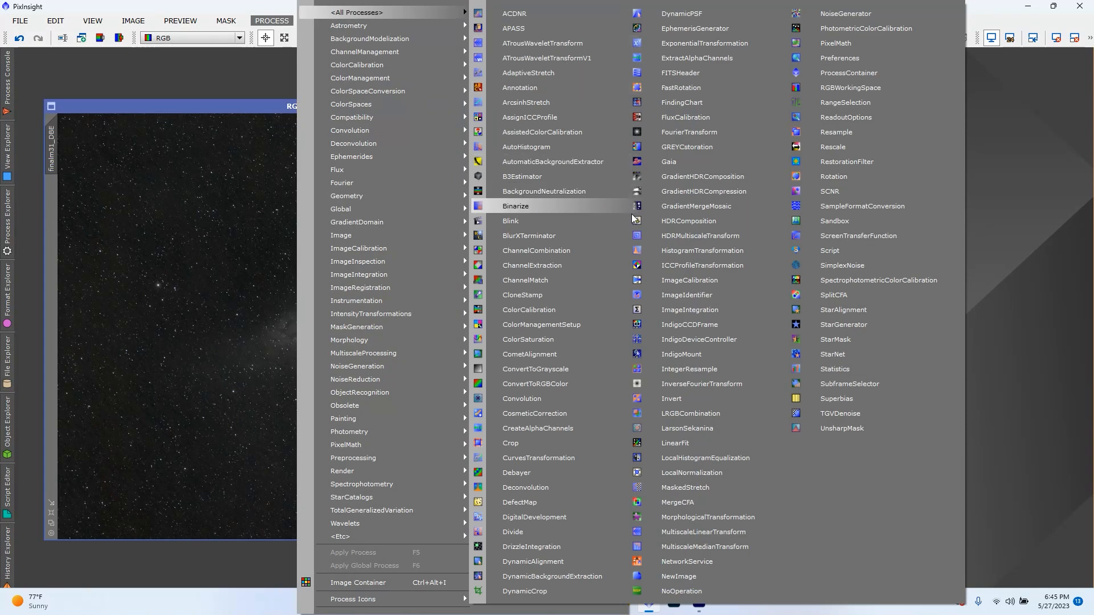
left_click(578, 456)
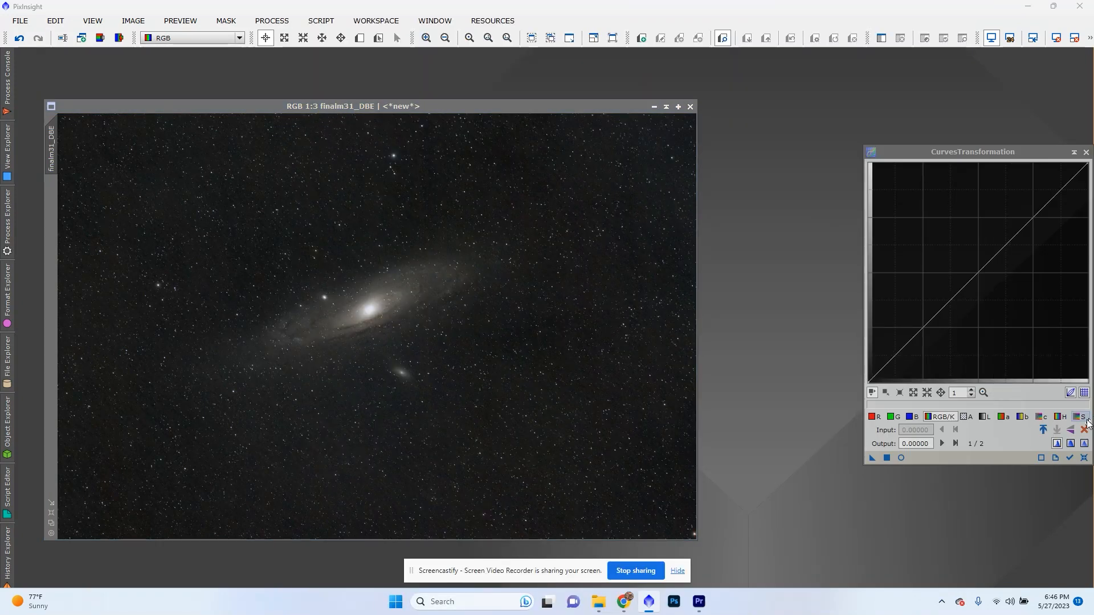
left_click(1086, 419)
left_click_drag(1054, 196, 1022, 191)
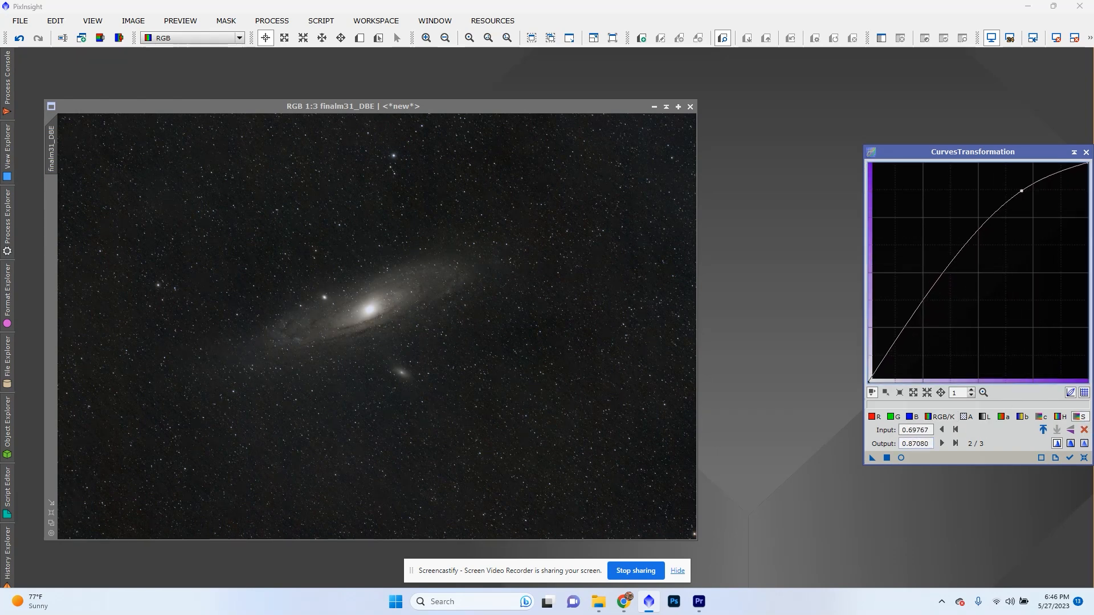
left_click(901, 458)
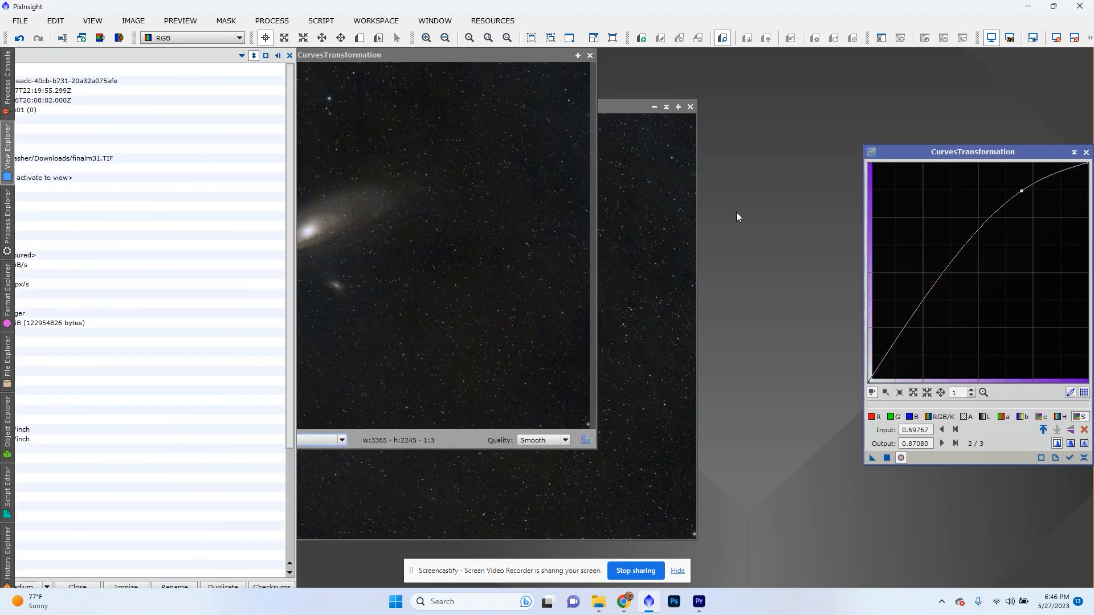
Add saturation curve points at about 0.282/0.478 and 0.207/0.354, apply the curve to finalm31_DBE and close the preview
left_click(930, 277)
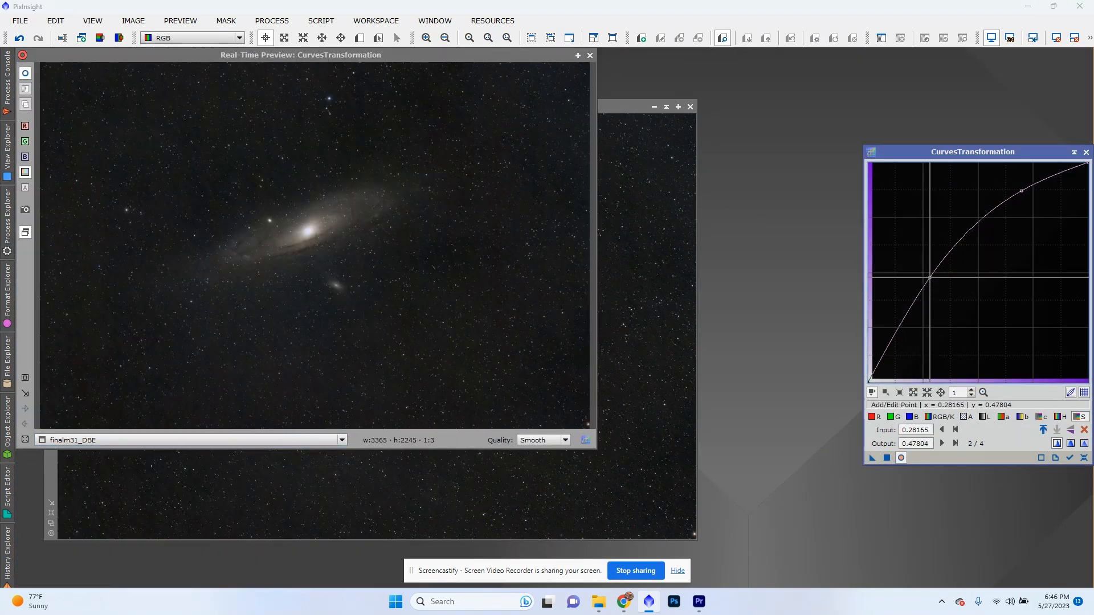
left_click(929, 279)
left_click_drag(930, 278, 913, 304)
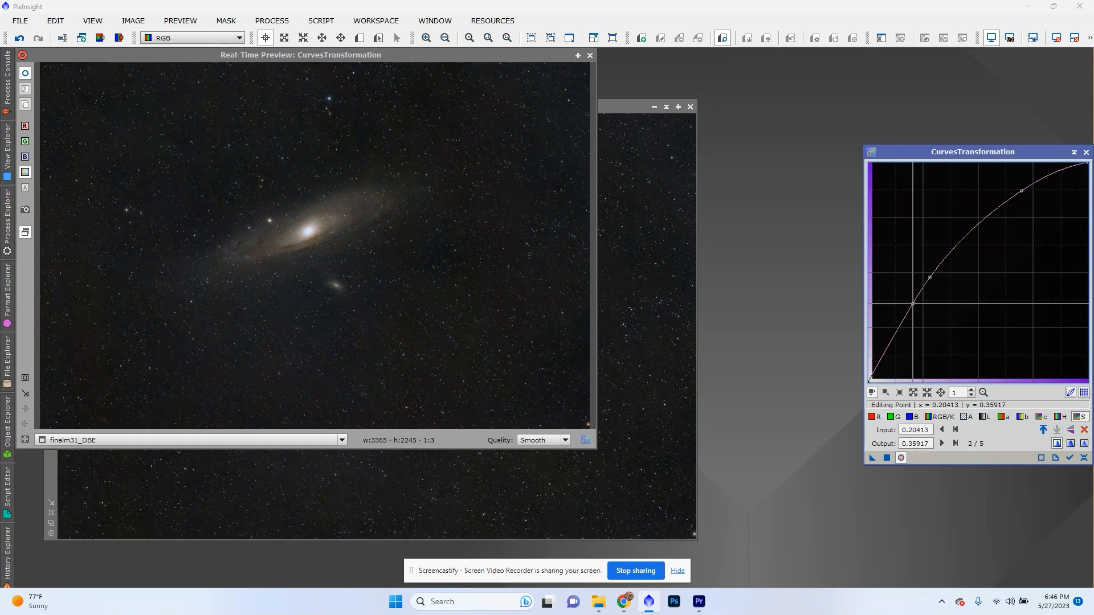
left_click_drag(913, 304, 914, 305)
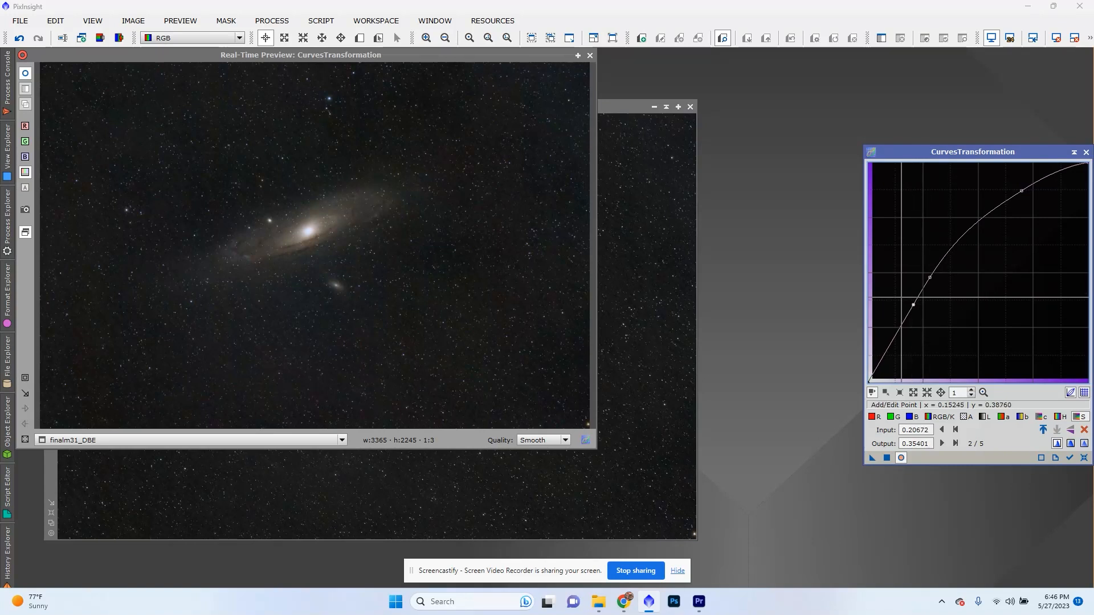
left_click(887, 458)
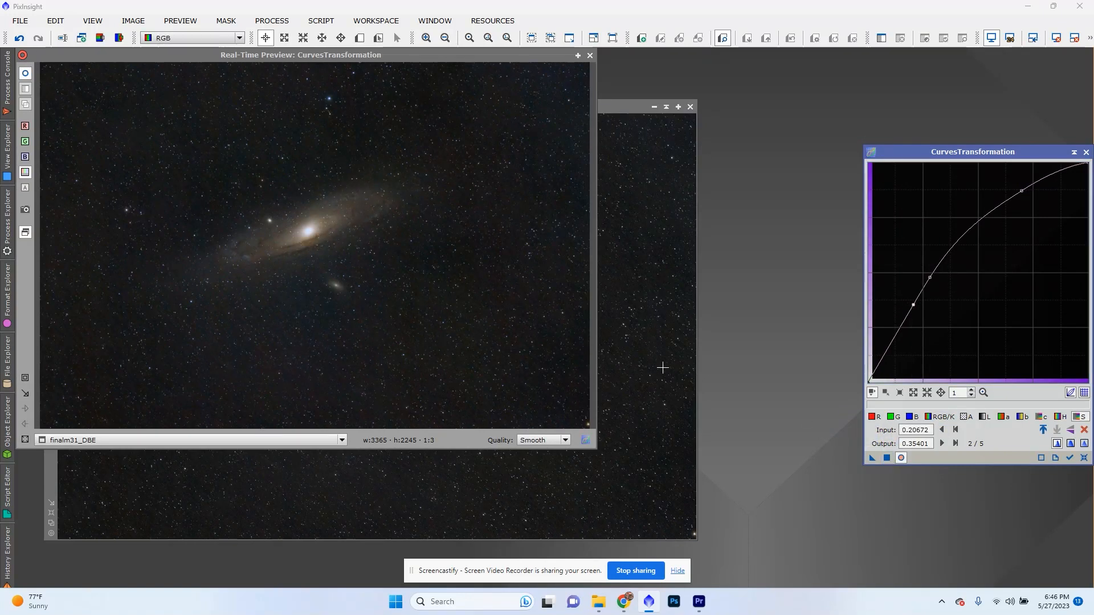
left_click(589, 55)
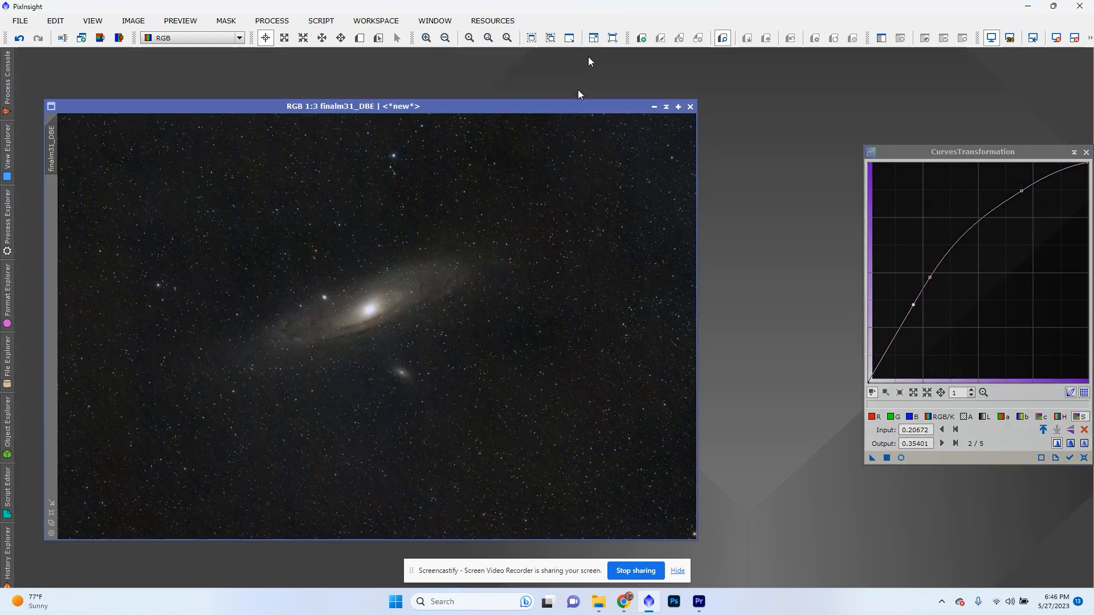
Examine the galaxy's core and dust lanes after the saturation boost and close CurvesTransformation
scroll(346, 290, "up", 3)
scroll(344, 296, "down", 2)
scroll(344, 296, "up", 2)
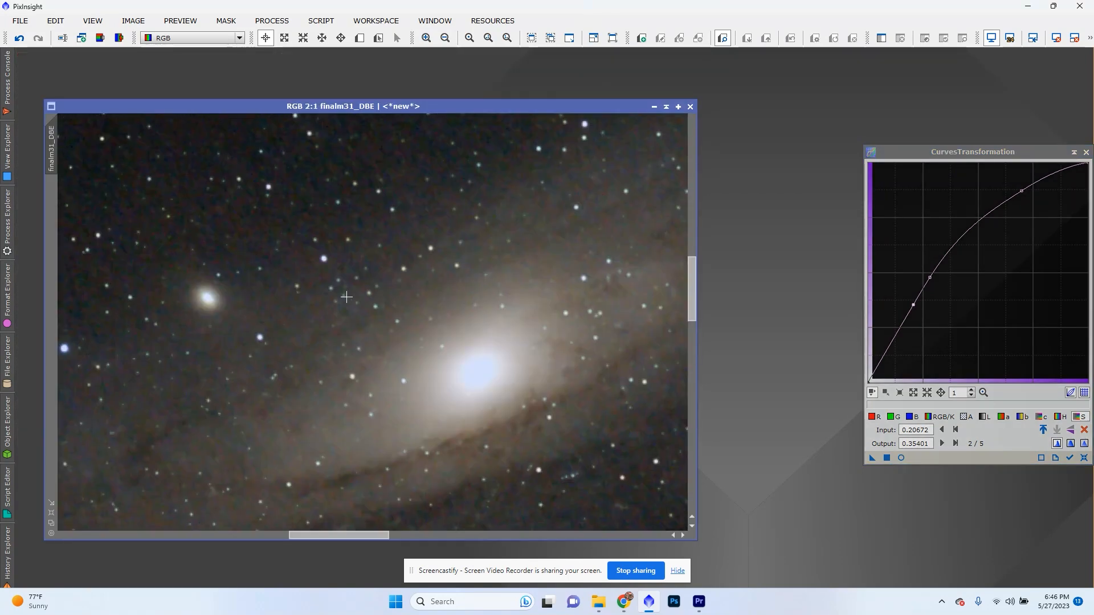
scroll(302, 248, "down", 1)
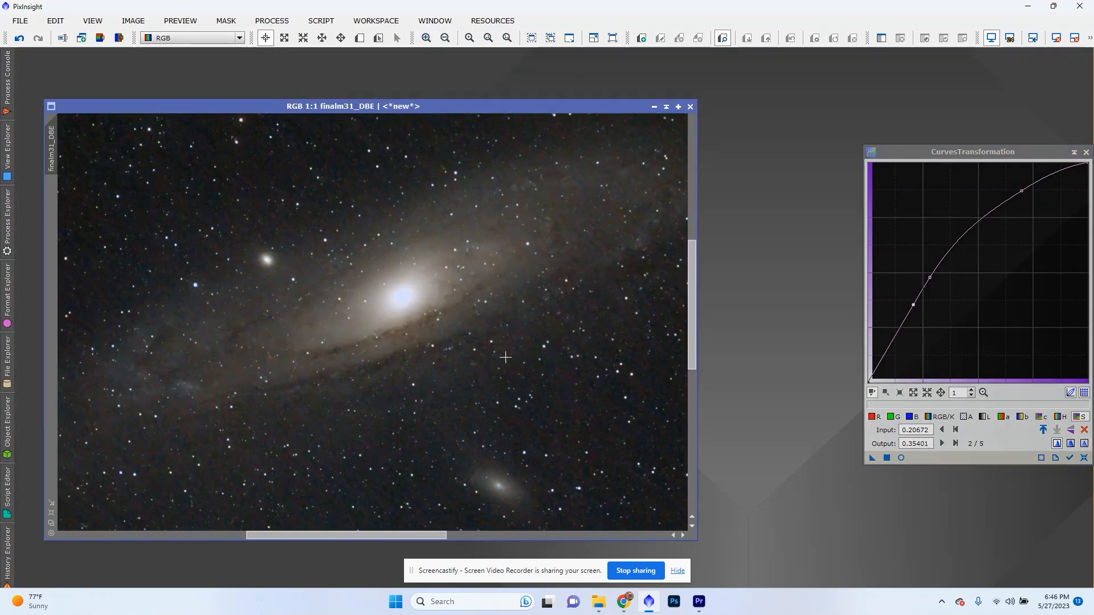
scroll(376, 358, "down", 2)
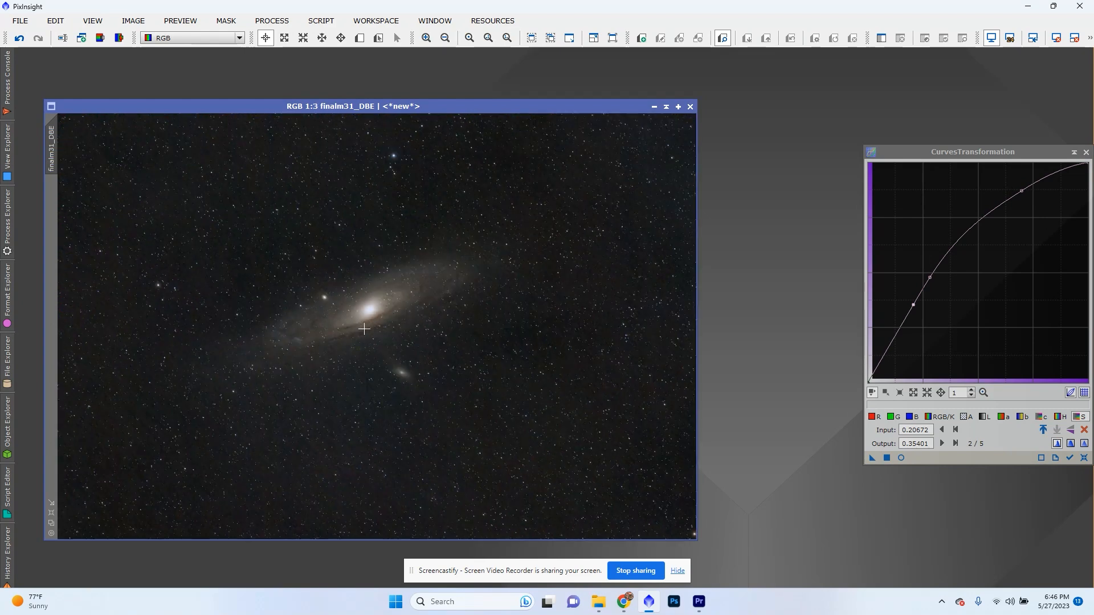
left_click_drag(969, 150, 605, 158)
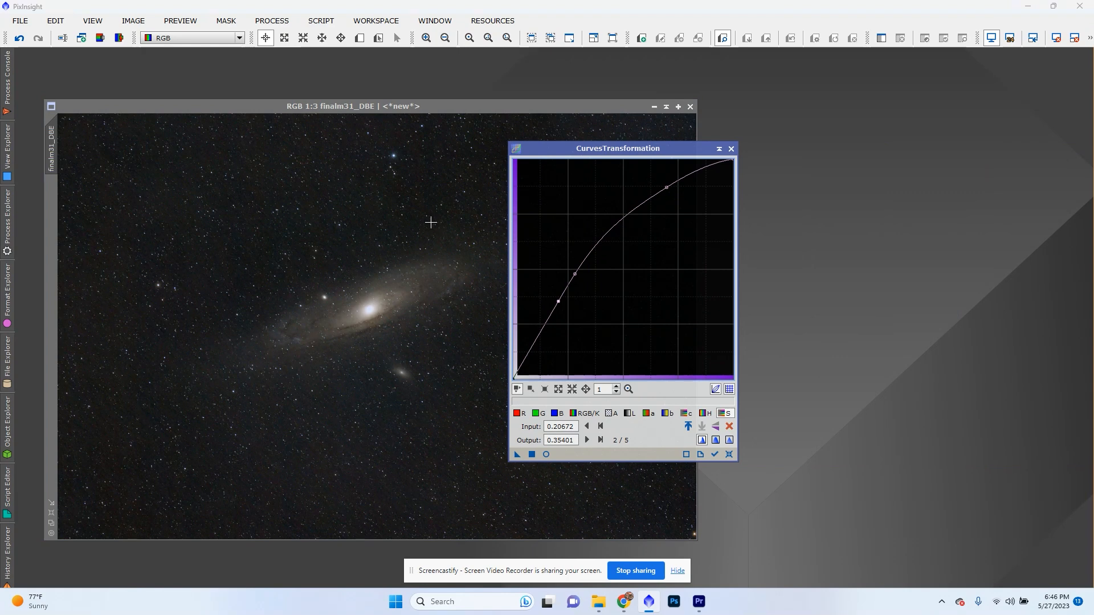
left_click(731, 149)
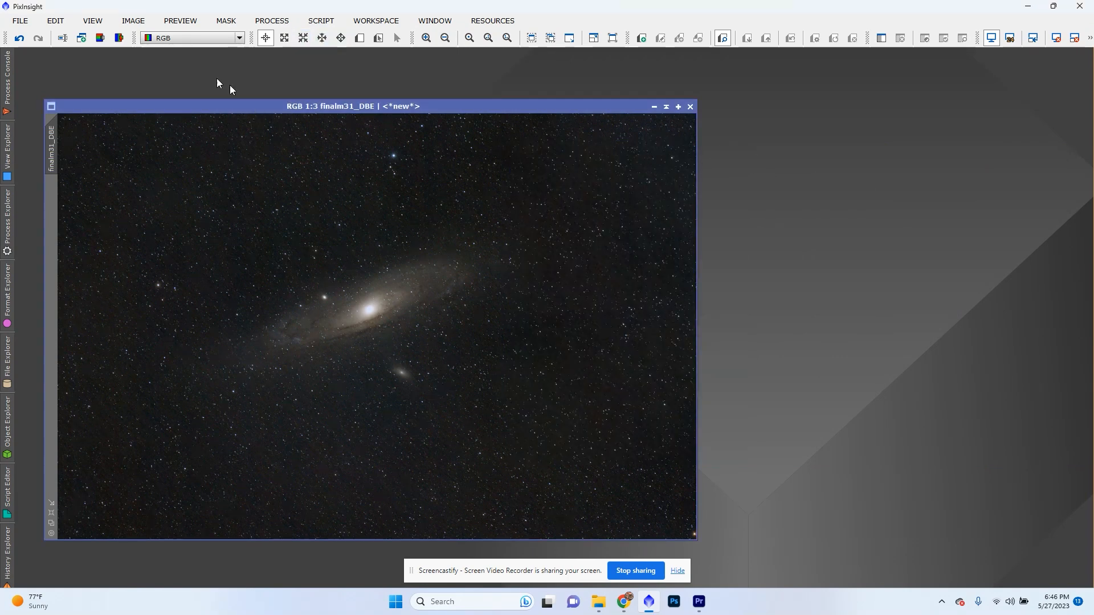
Extract the lightness of finalm31_DBE, assign it to the color image as a mask and hide the mask overlay
left_click(101, 37)
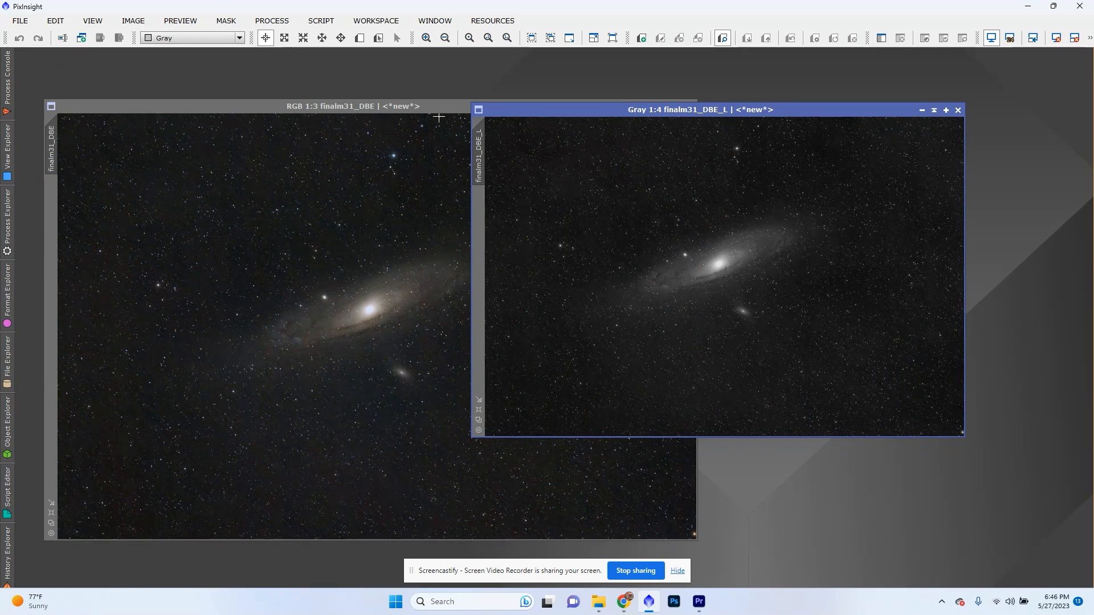
left_click_drag(488, 150, 55, 208)
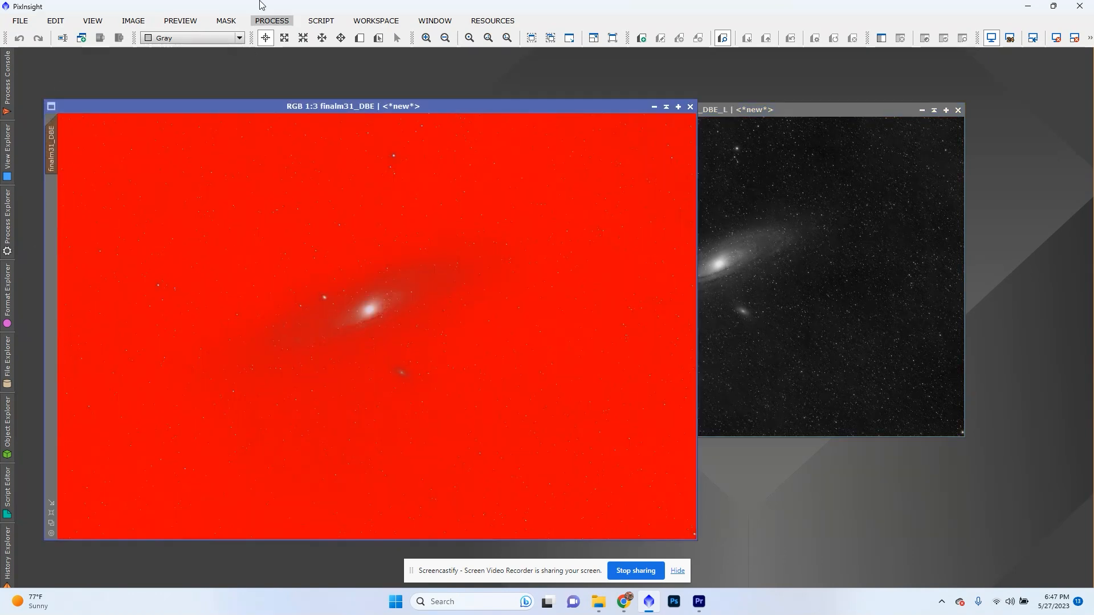
left_click(228, 22)
left_click(254, 102)
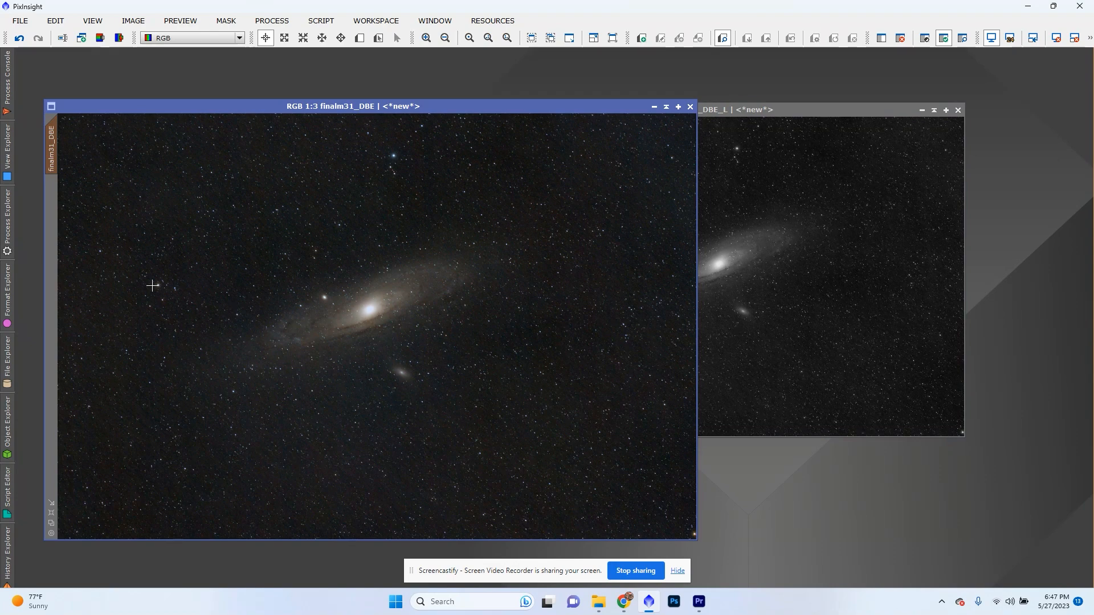
Open the HDRMultiscaleTransform process, position its window clear of the galaxy and make finalm31_DBE the active image
left_click(272, 20)
mouse_move(324, 14)
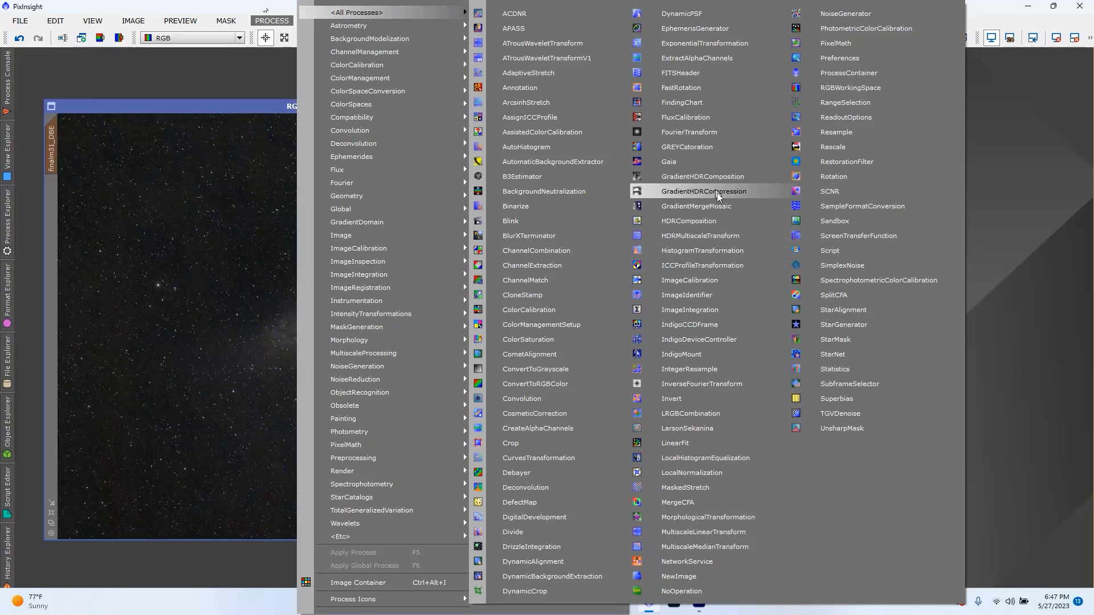
left_click(732, 237)
left_click_drag(963, 342, 919, 332)
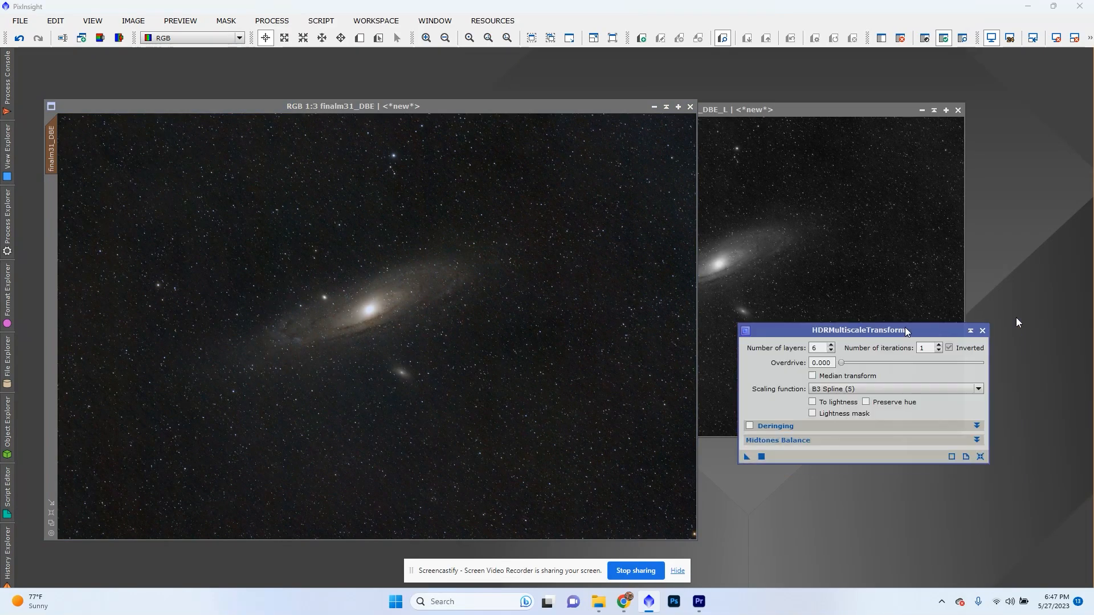
left_click(467, 290)
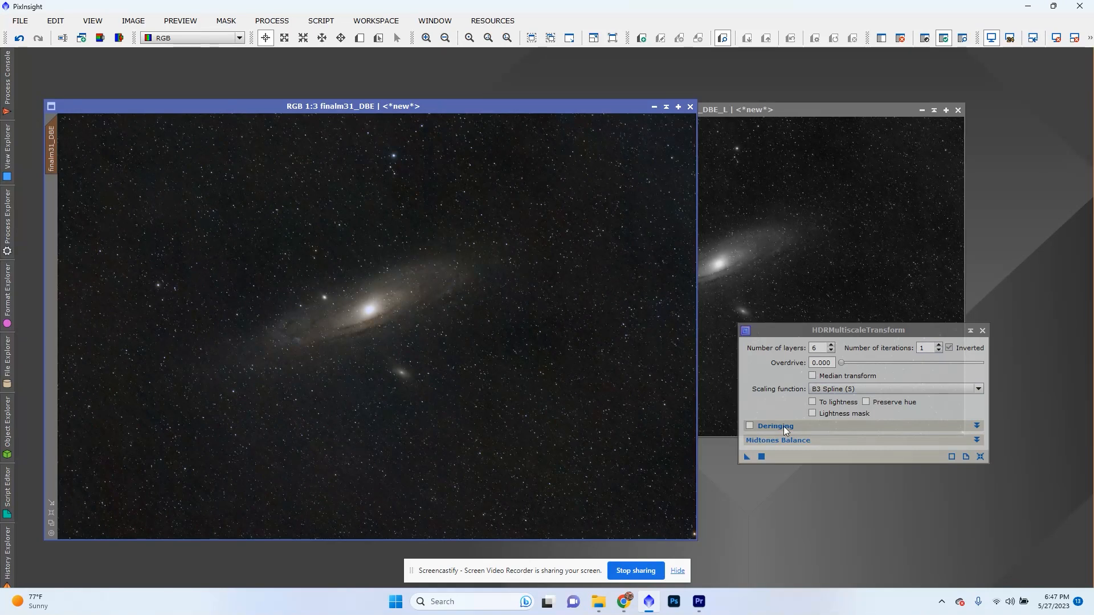
Try HDRMultiscaleTransform on finalm31_DBE with 5 layers
left_click(820, 348)
double_click(821, 347)
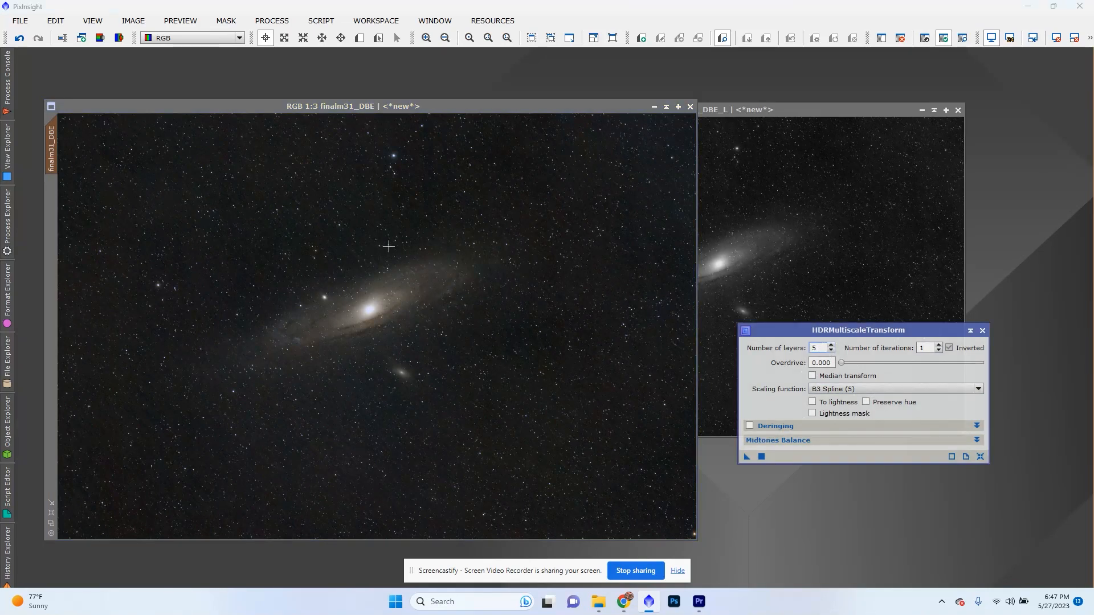
left_click(762, 456)
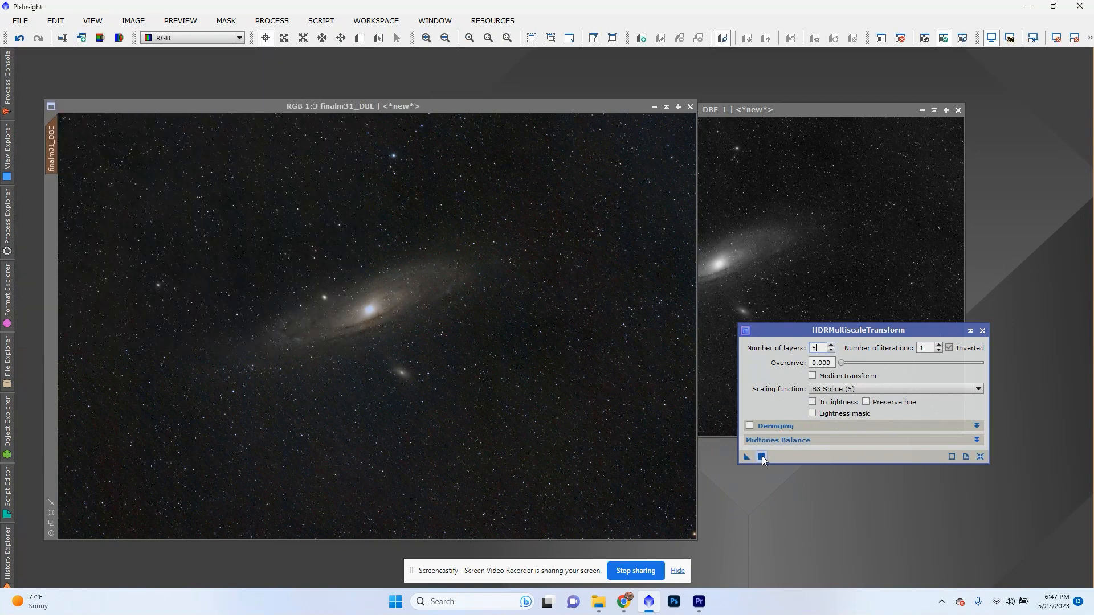
scroll(362, 313, "up", 3)
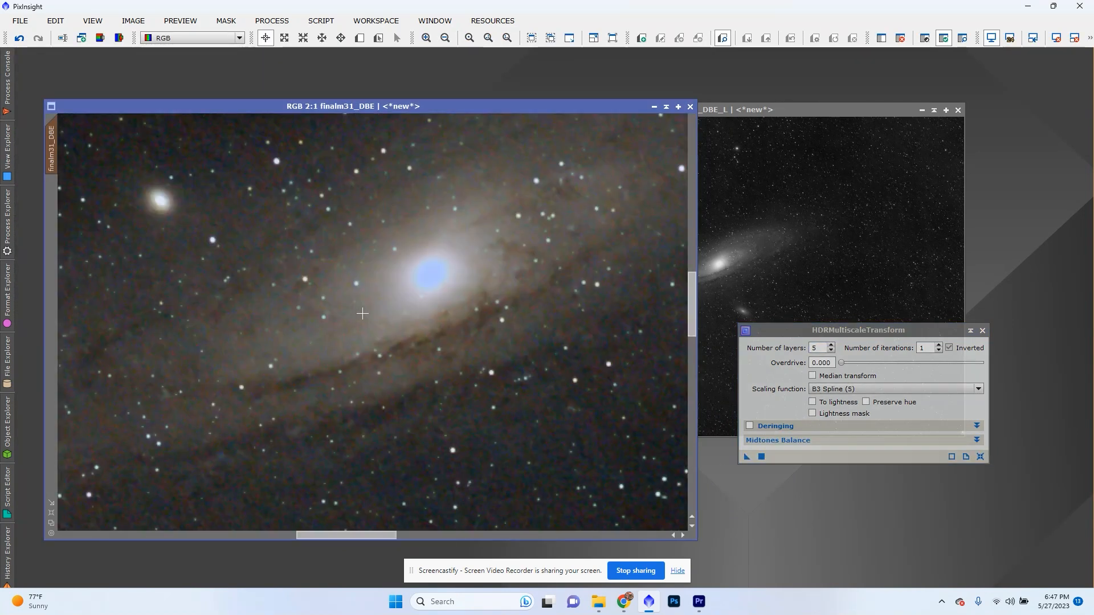
Compare the galaxy's core with and without the 5-layer transform and leave the transform undone
key("ctrl+z")
key("ctrl+z")
key("ctrl+y")
key("ctrl+z")
key("ctrl+y")
key("ctrl+z")
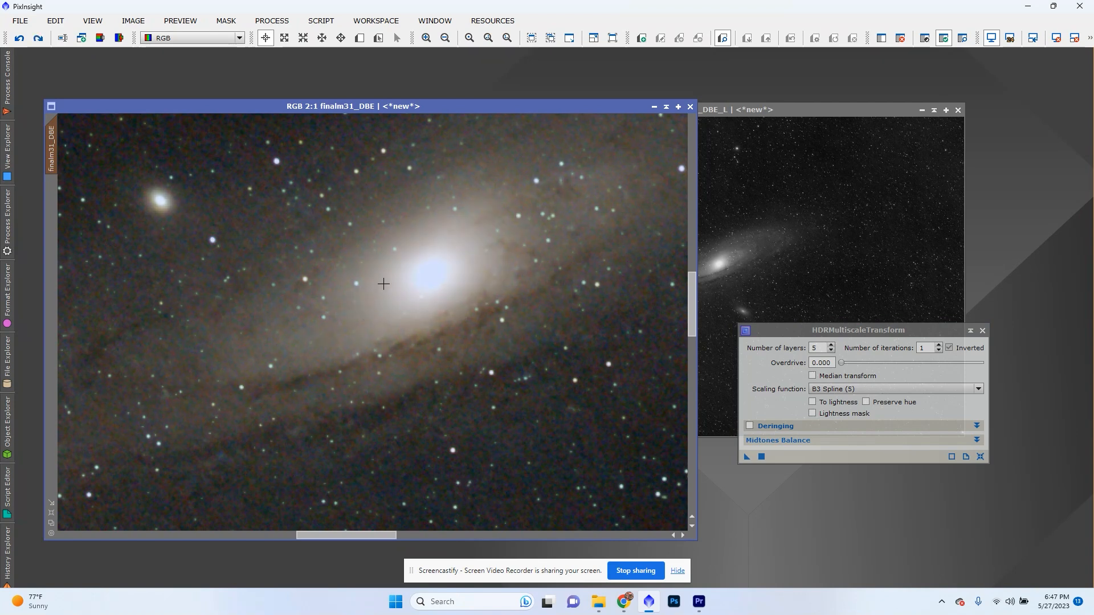
Set the number of layers to 6 and apply HDRMultiscaleTransform to finalm31_DBE
double_click(819, 346)
type("6")
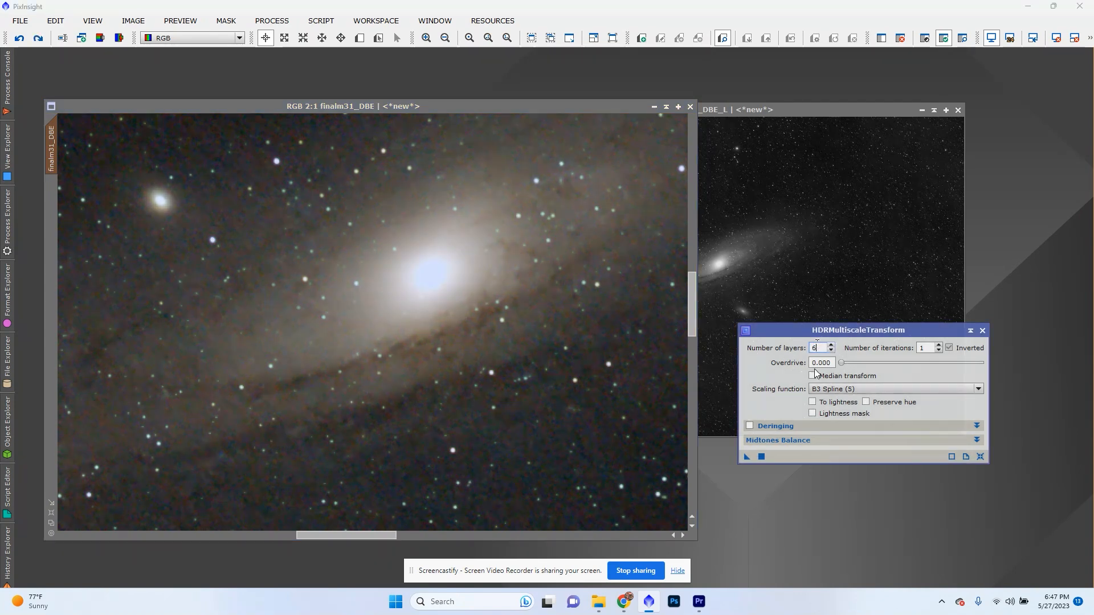
left_click(761, 457)
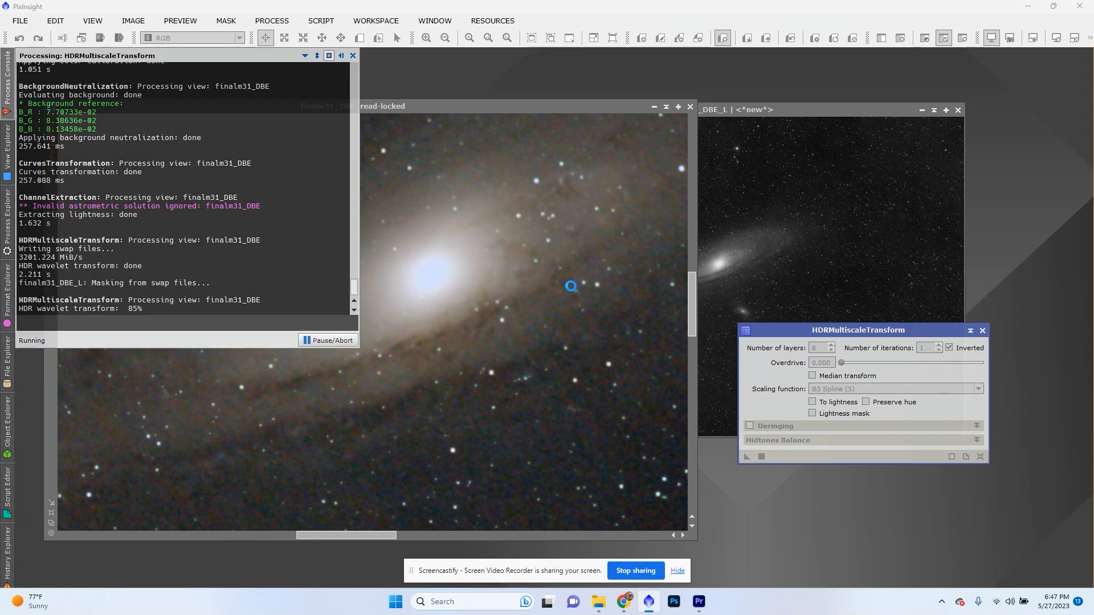
Compare the galaxy's core before and after the 6-layer transform up close, leaving the transform applied
key("ctrl+z")
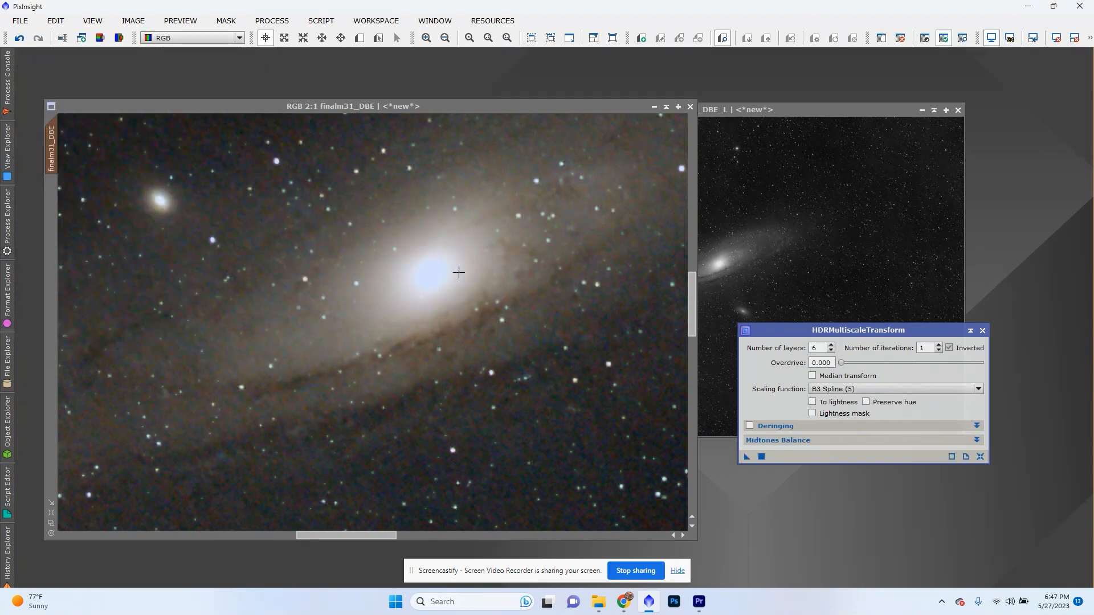
key("ctrl+y")
key("ctrl+z")
key("ctrl+y")
key("ctrl+z")
key("ctrl+y")
scroll(459, 270, "up", 3)
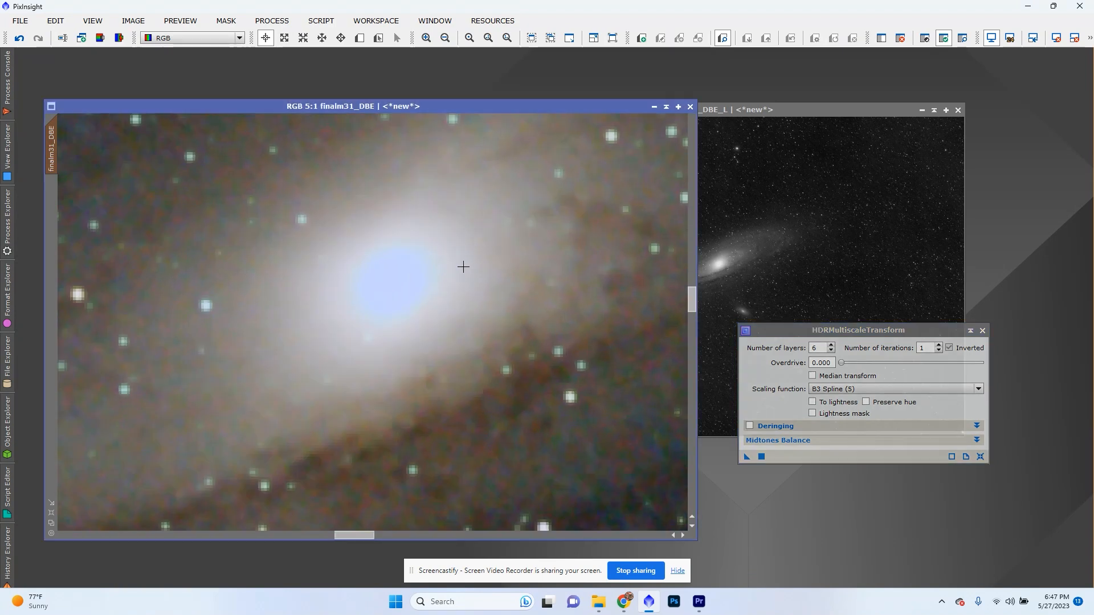
scroll(462, 262, "down", 6)
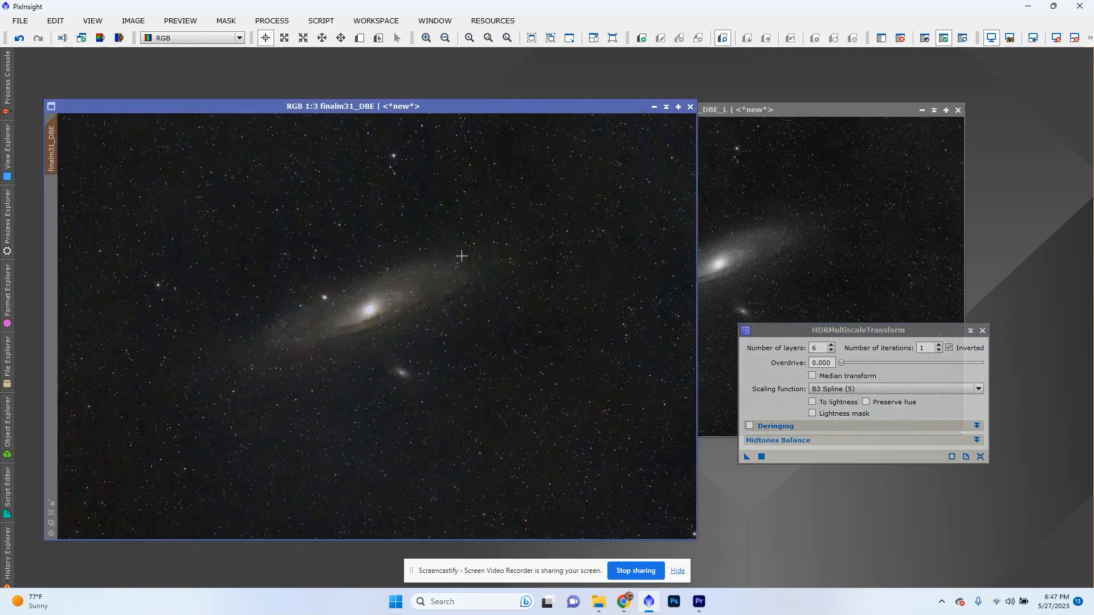
Compare the whole galaxy and the star field with and without the transform, keep it applied and close HDRMultiscaleTransform
key("ctrl+z")
key("ctrl+y")
scroll(495, 295, "up", 4)
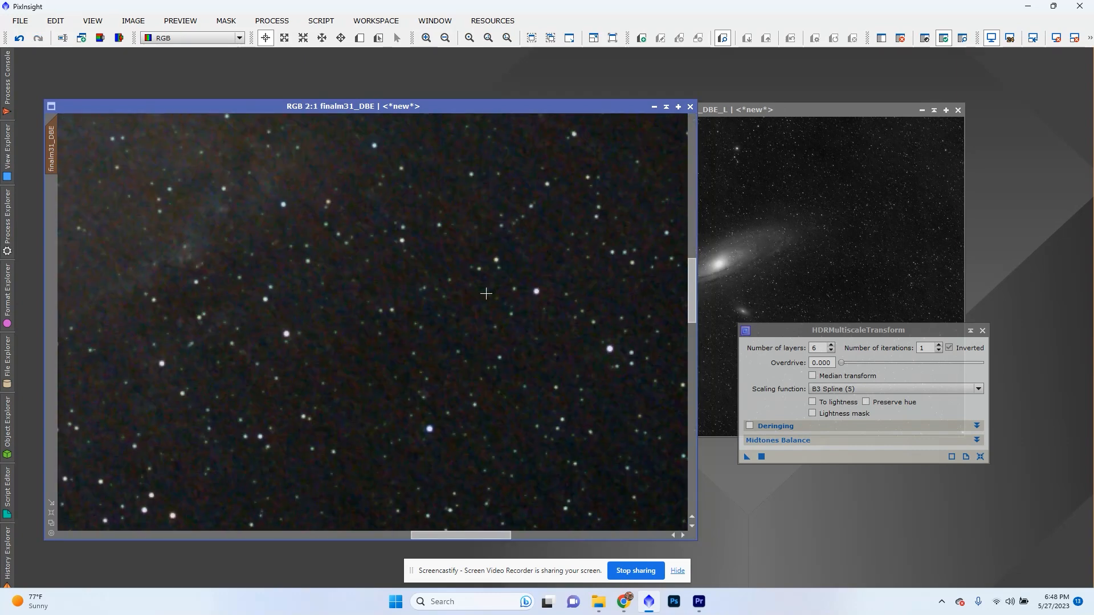
scroll(487, 287, "down", 5)
key("ctrl+z")
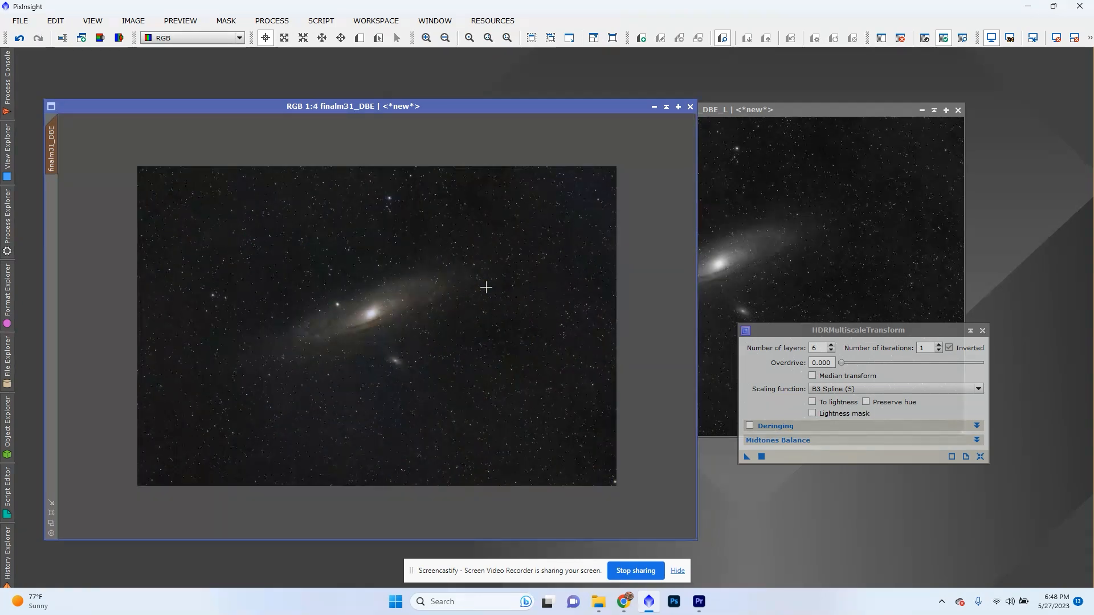
key("ctrl+y")
scroll(486, 287, "down", 1)
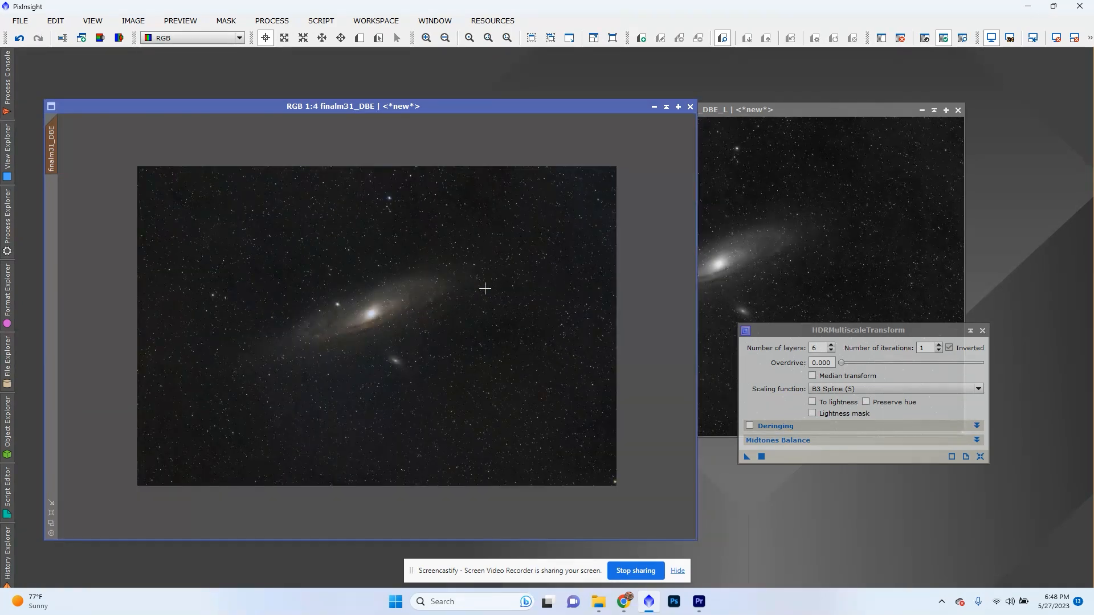
scroll(485, 288, "up", 1)
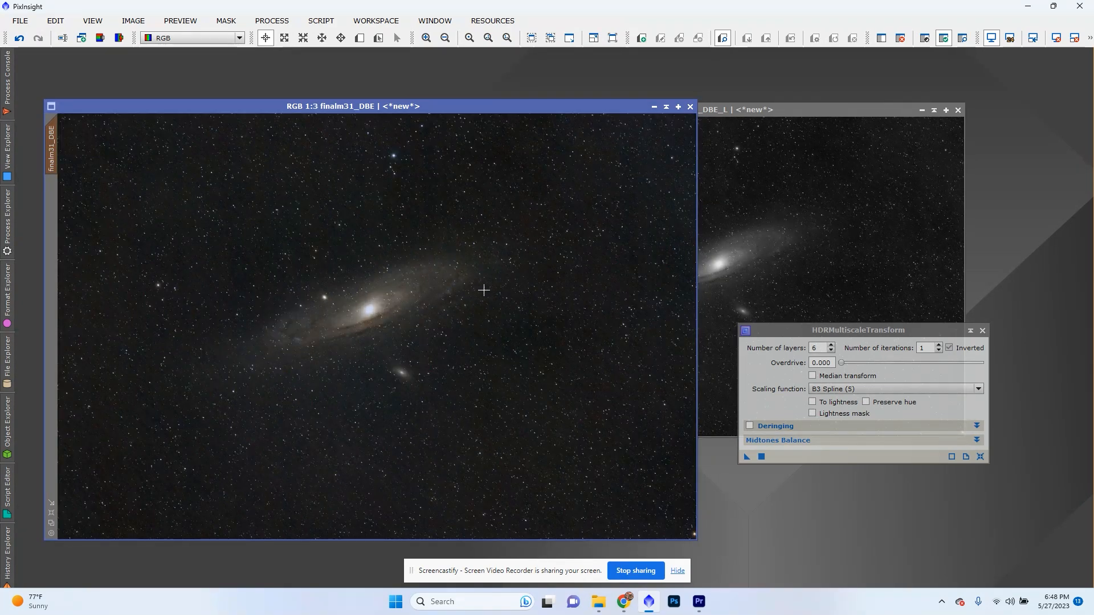
left_click(981, 331)
left_click(538, 376)
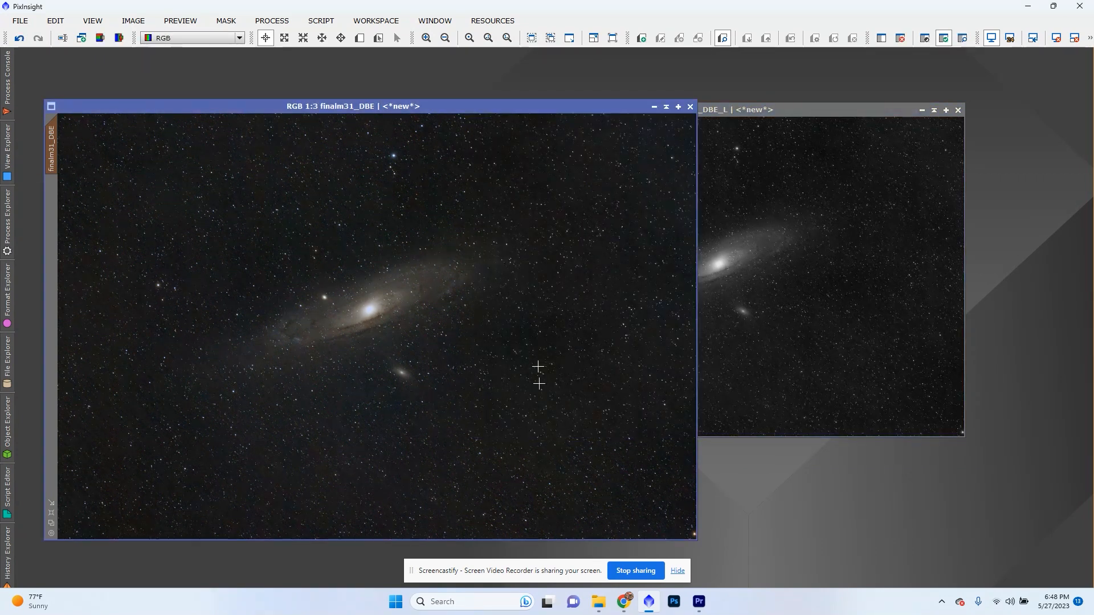
Show the mask overlay on finalm31_DBE to check which areas it protects, and hide it again
left_click(226, 21)
left_click(225, 105)
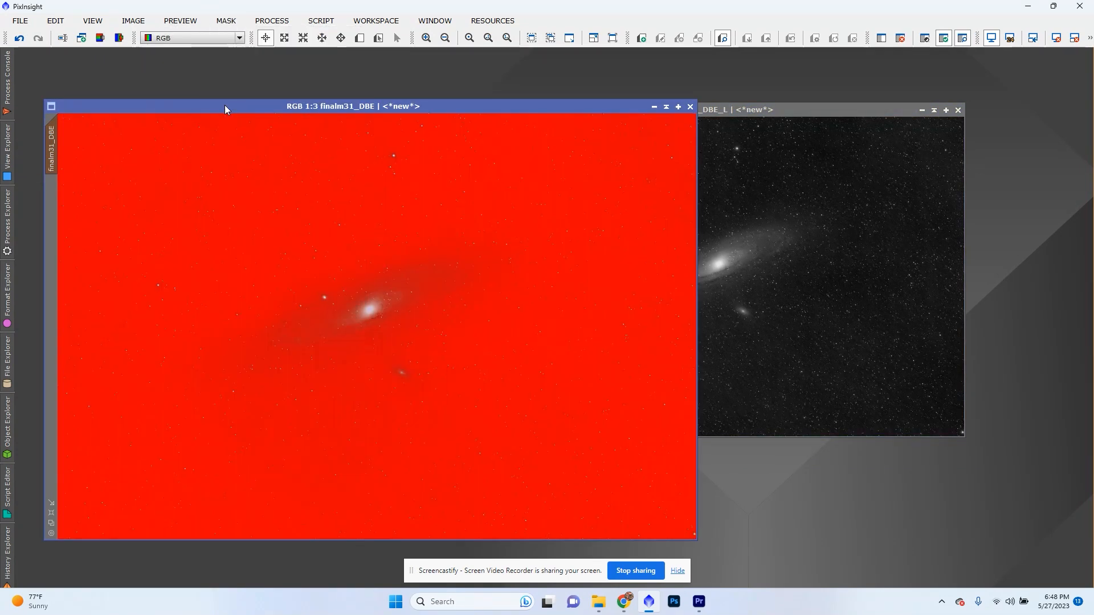
left_click(226, 20)
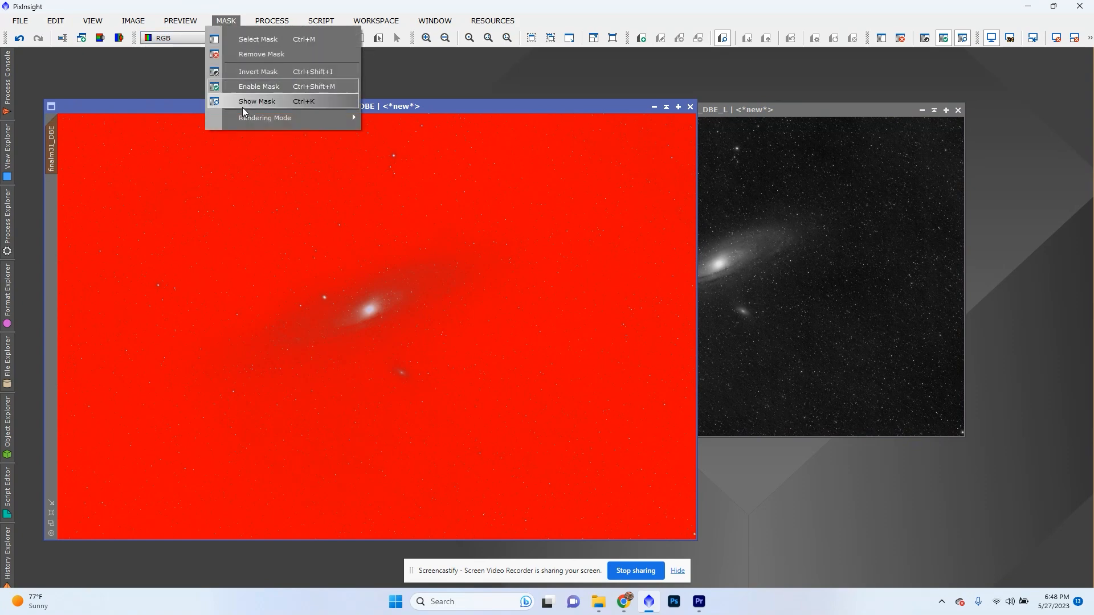
left_click(242, 108)
Brighten the mask image finalm31_DBE_L with HistogramTransformation by setting the midtones to about 0.425
left_click(271, 20)
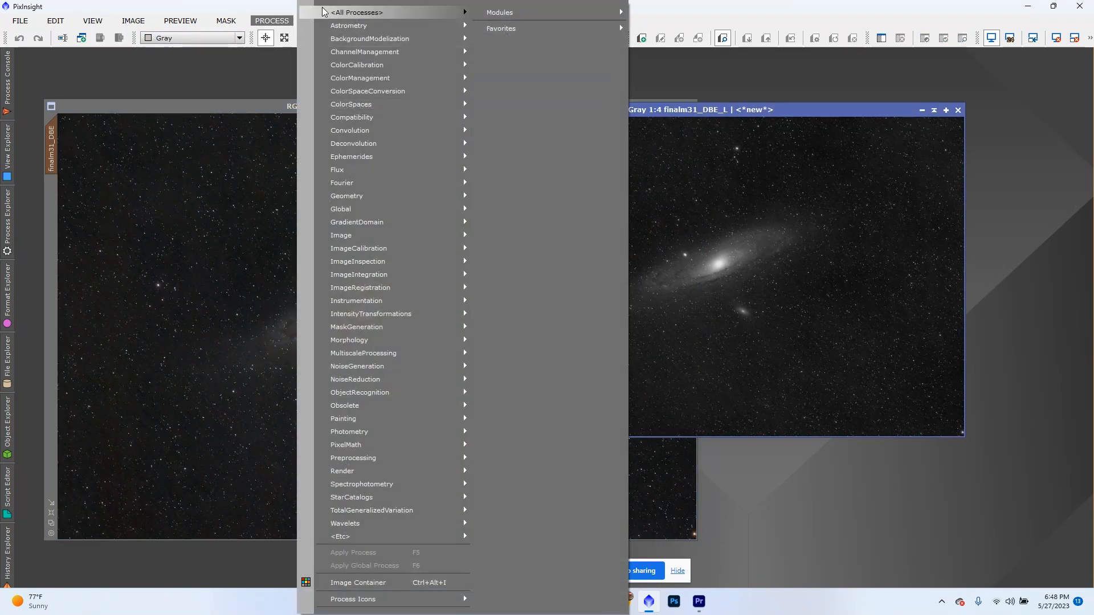
mouse_move(322, 12)
left_click(700, 251)
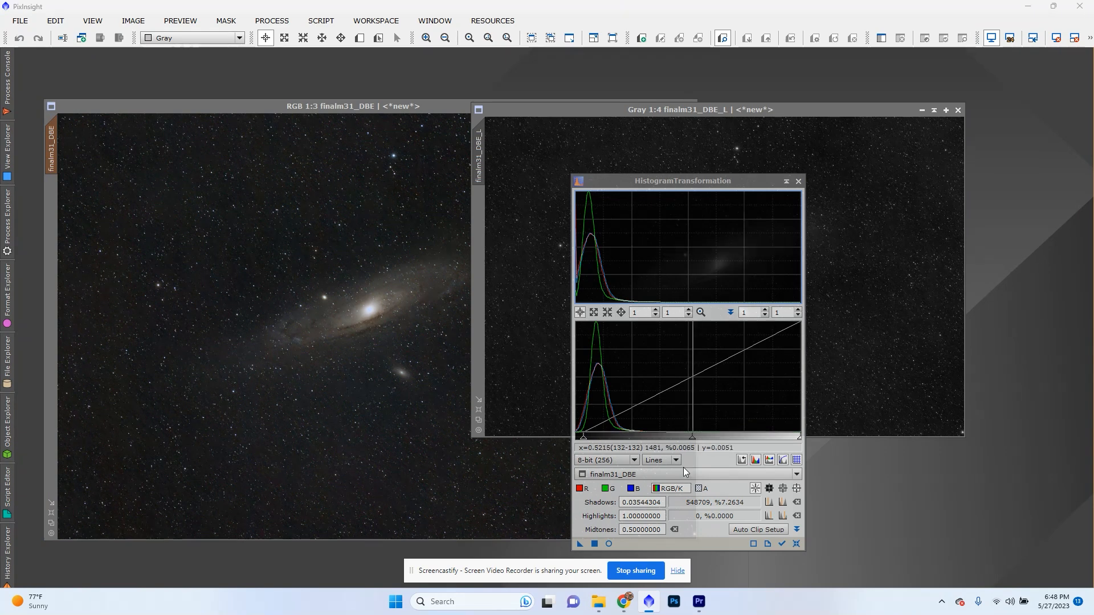
left_click(705, 474)
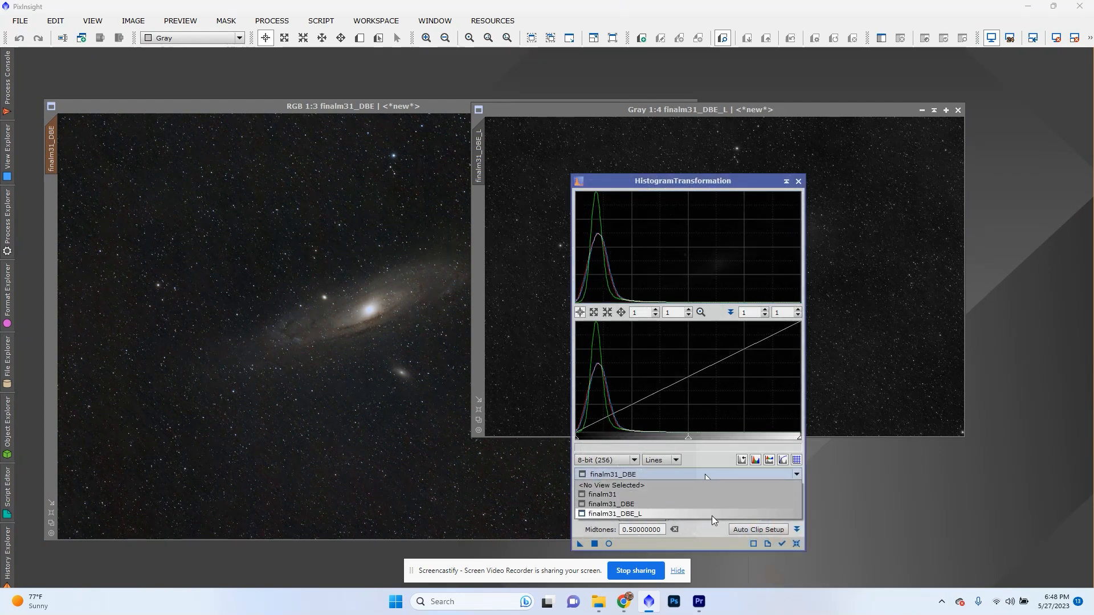
left_click(712, 514)
left_click_drag(689, 438, 671, 439)
left_click(593, 546)
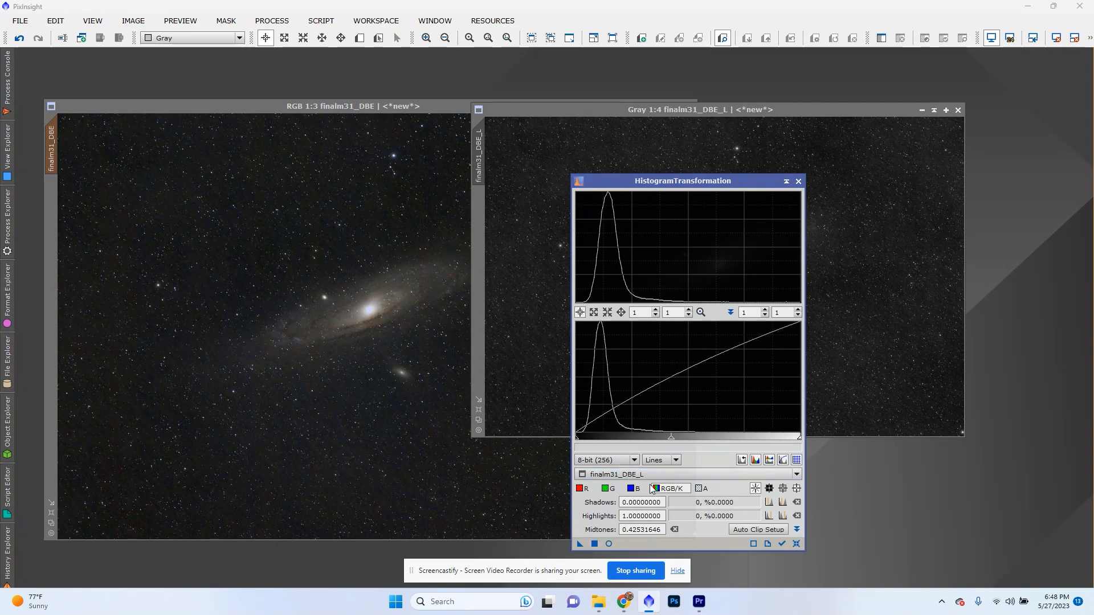
Reset the histogram settings and darken the background of finalm31_DBE_L by clipping the shadows at about 0.091
left_click(797, 544)
left_click_drag(662, 184, 385, 181)
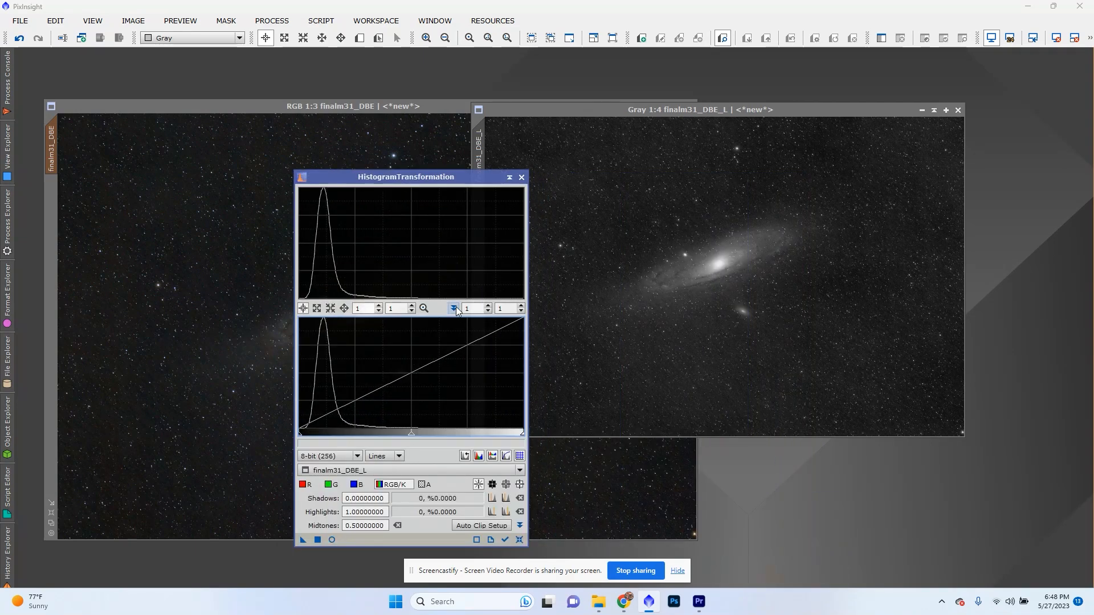
left_click_drag(300, 433, 319, 434)
left_click(318, 539)
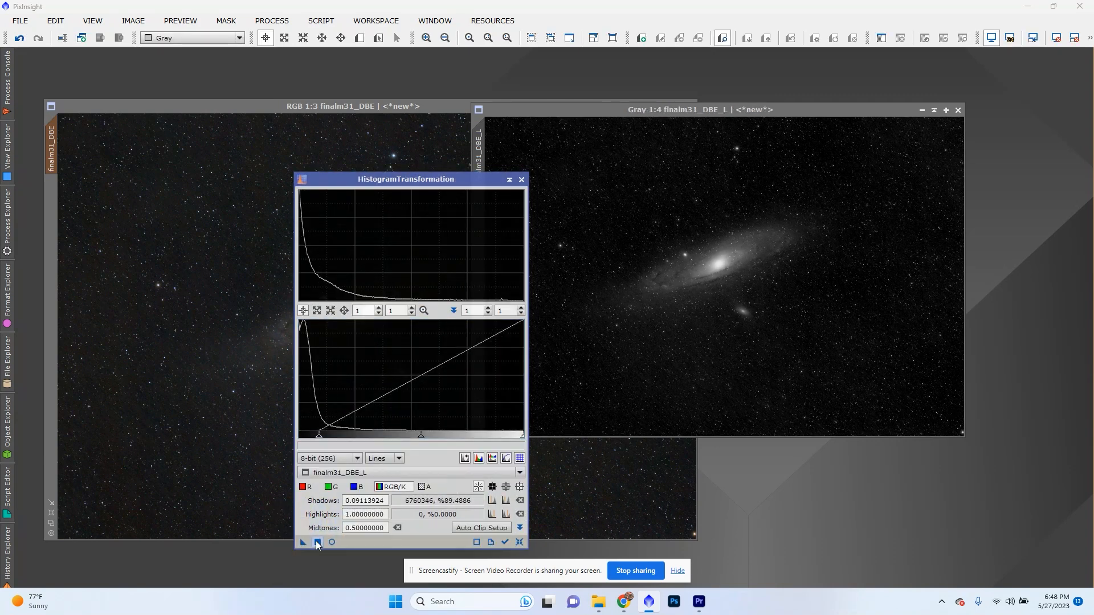
Reset the histogram settings and stretch finalm31_DBE_L with the midtones at about 0.319
left_click(521, 543)
left_click_drag(420, 436, 370, 439)
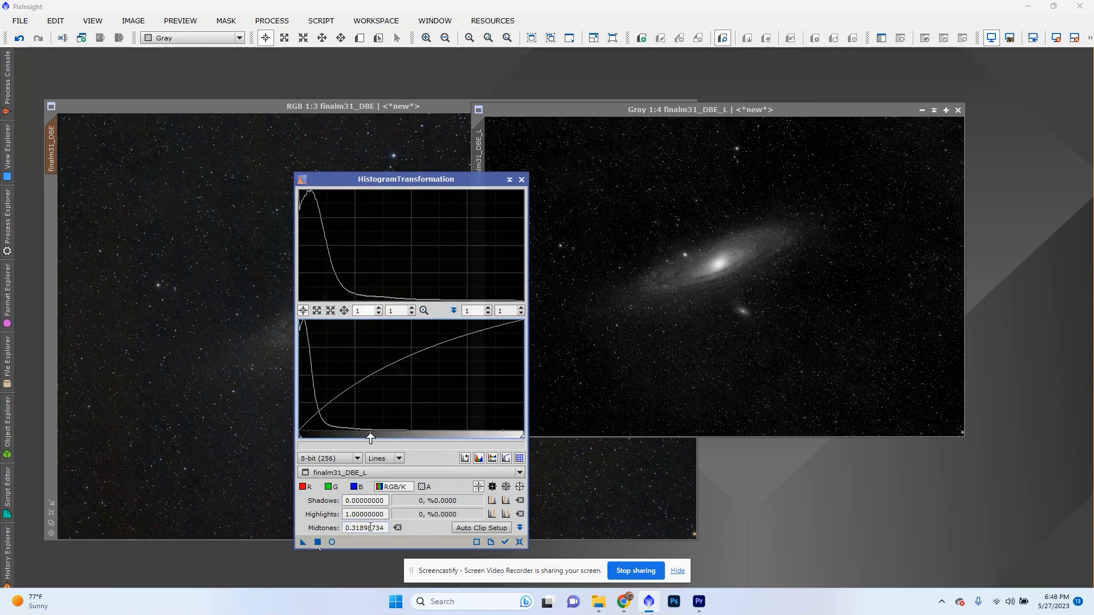
left_click(317, 542)
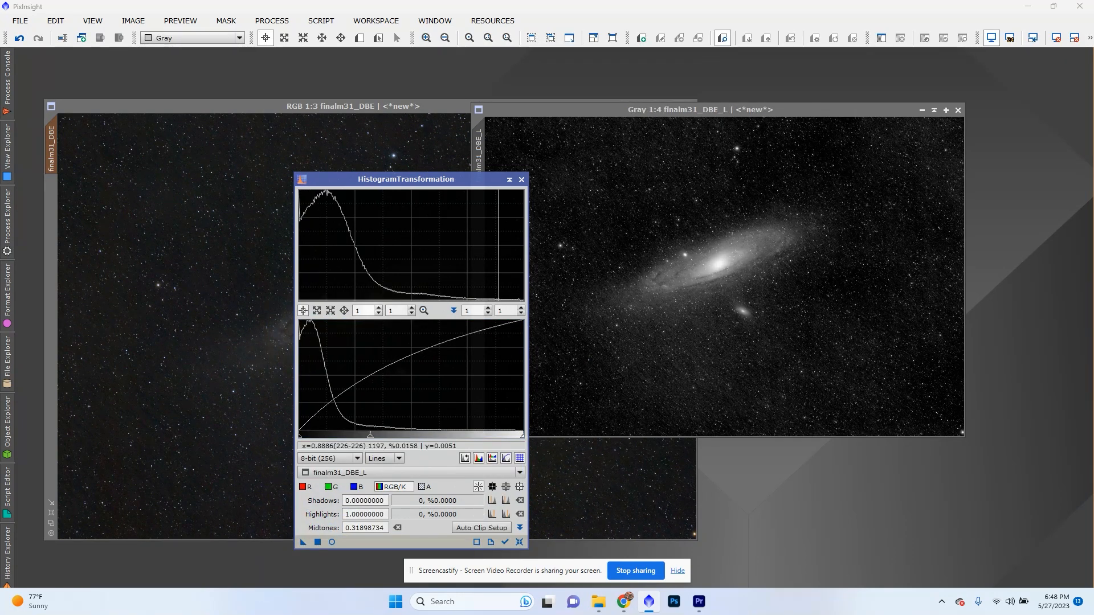
Reset the histogram settings, clip the shadows of finalm31_DBE_L at about 0.076 and close HistogramTransformation
left_click(521, 542)
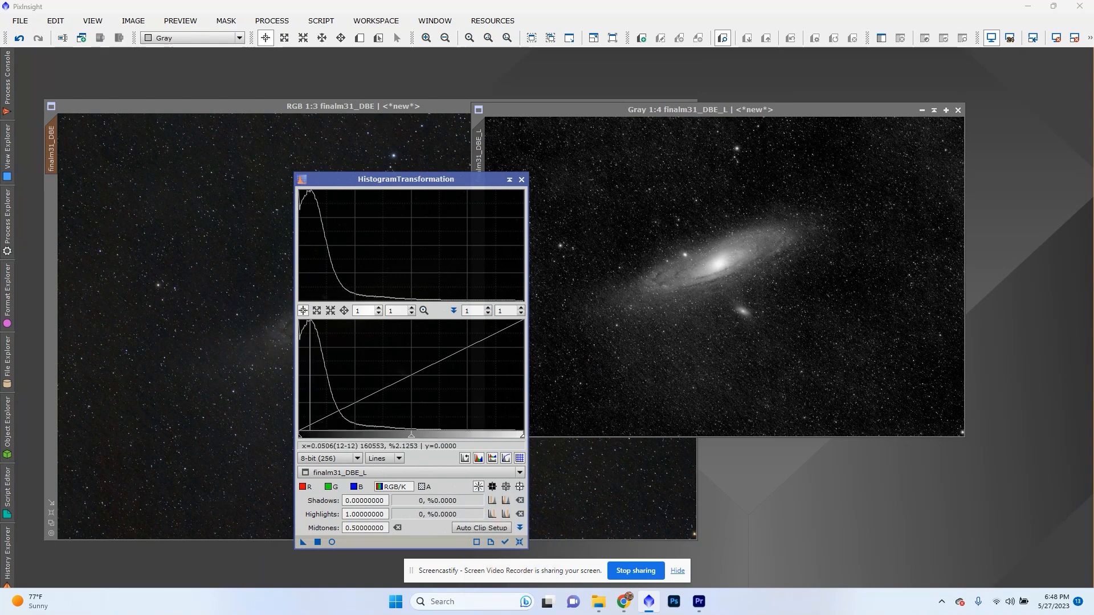
left_click_drag(299, 436, 315, 439)
left_click(318, 542)
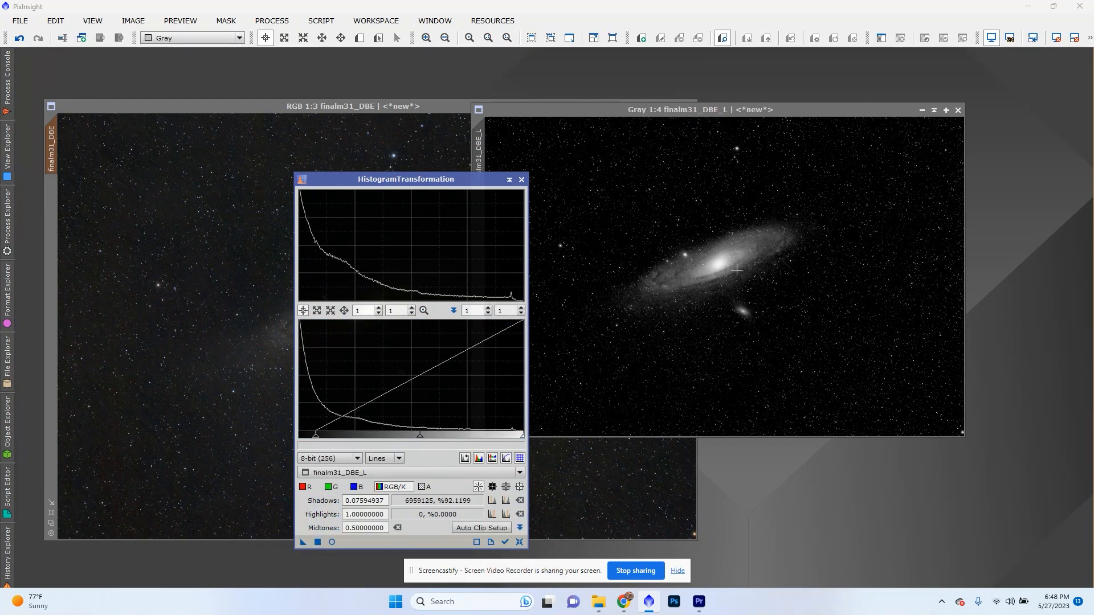
left_click(521, 180)
Check the adjusted mask's coverage by showing its overlay on finalm31_DBE, and hide the overlay again
left_click(241, 154)
left_click(225, 20)
left_click(258, 97)
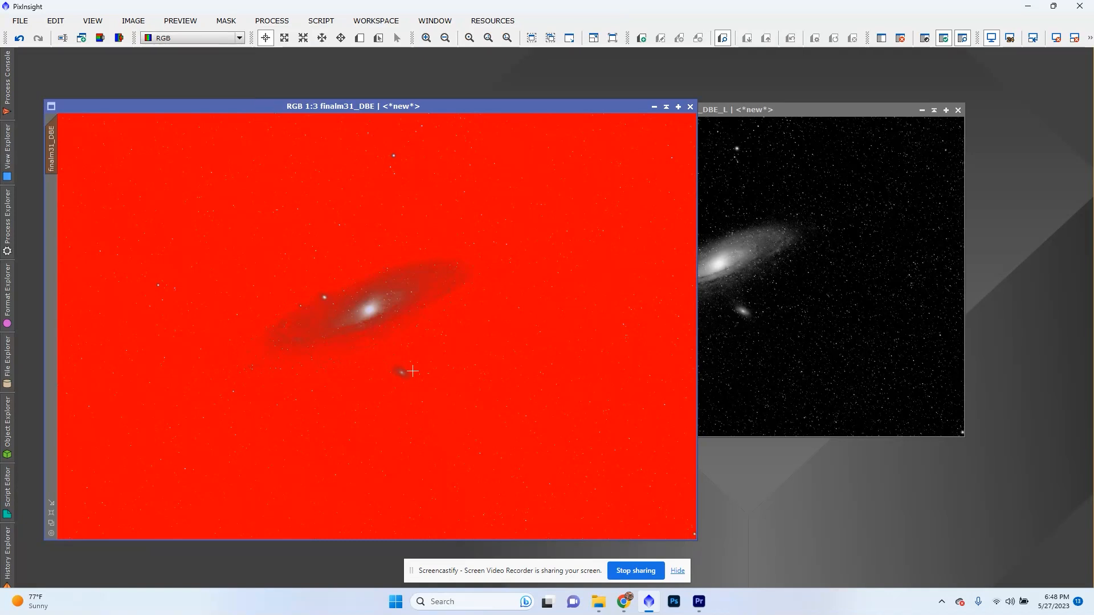
left_click(226, 20)
left_click(257, 99)
Open the ACDNR noise reduction process and move its window closer to the color image
left_click(264, 20)
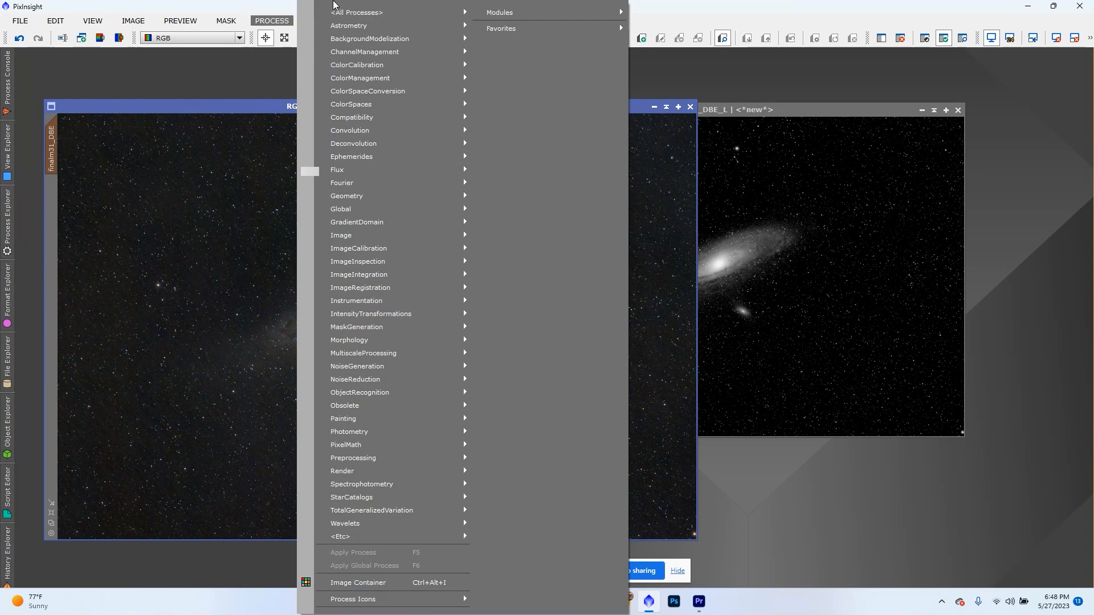
mouse_move(342, 12)
left_click(501, 12)
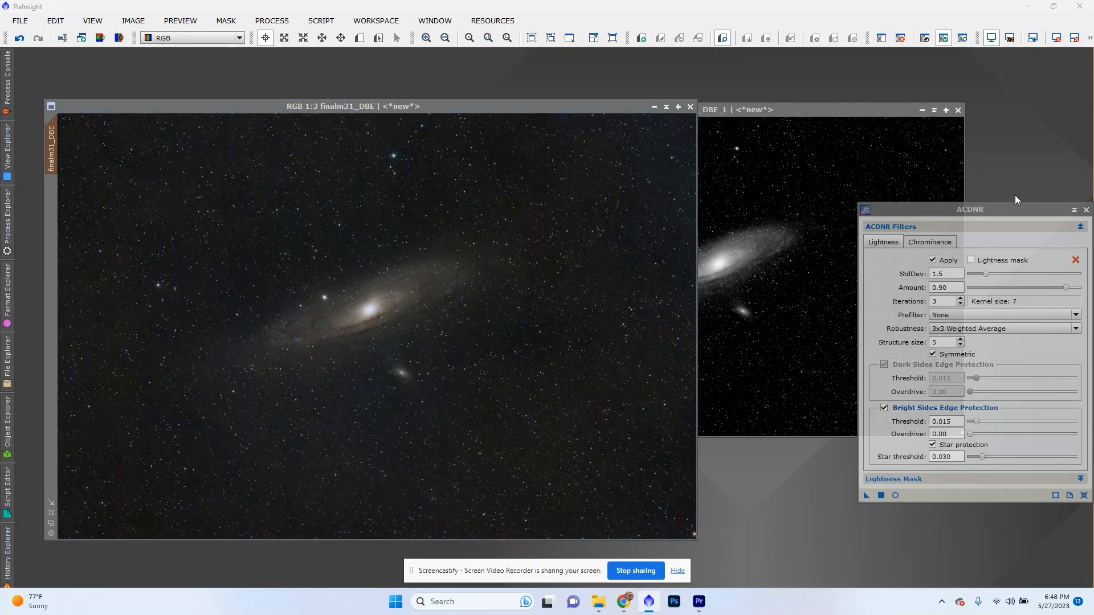
left_click_drag(996, 209, 651, 211)
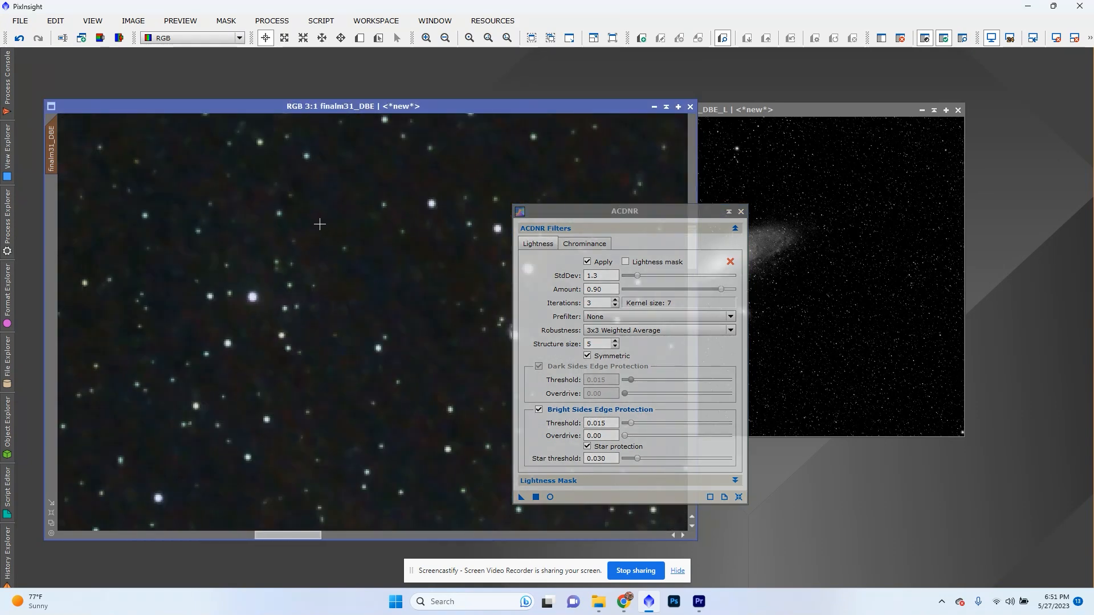
Examine the background noise and stars of finalm31_DBE at different magnifications
scroll(320, 224, "down", 4)
scroll(388, 259, "up", 4)
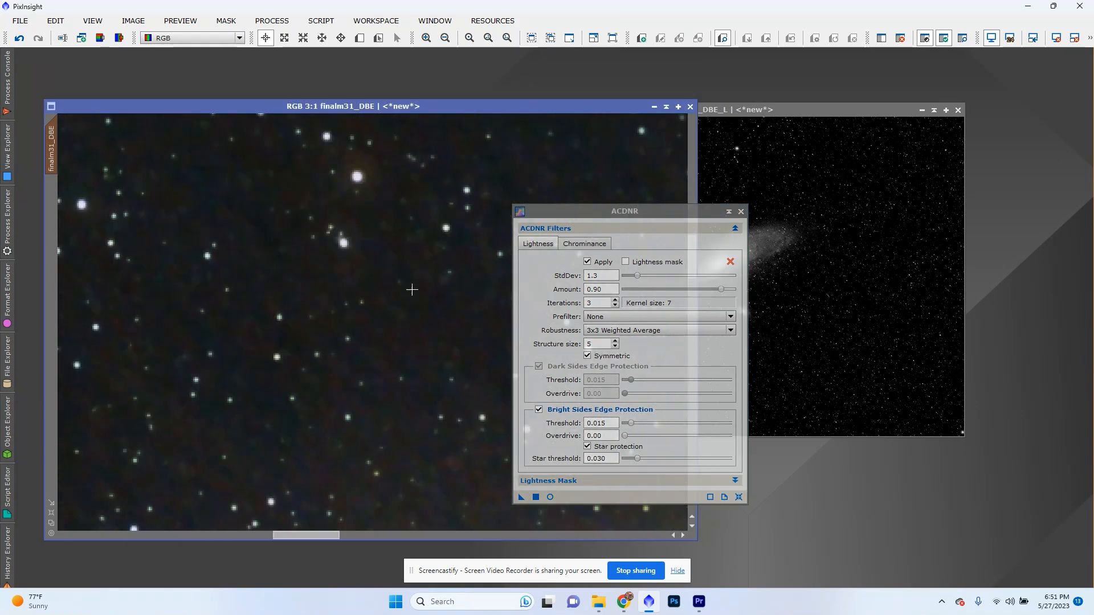
scroll(424, 306, "down", 1)
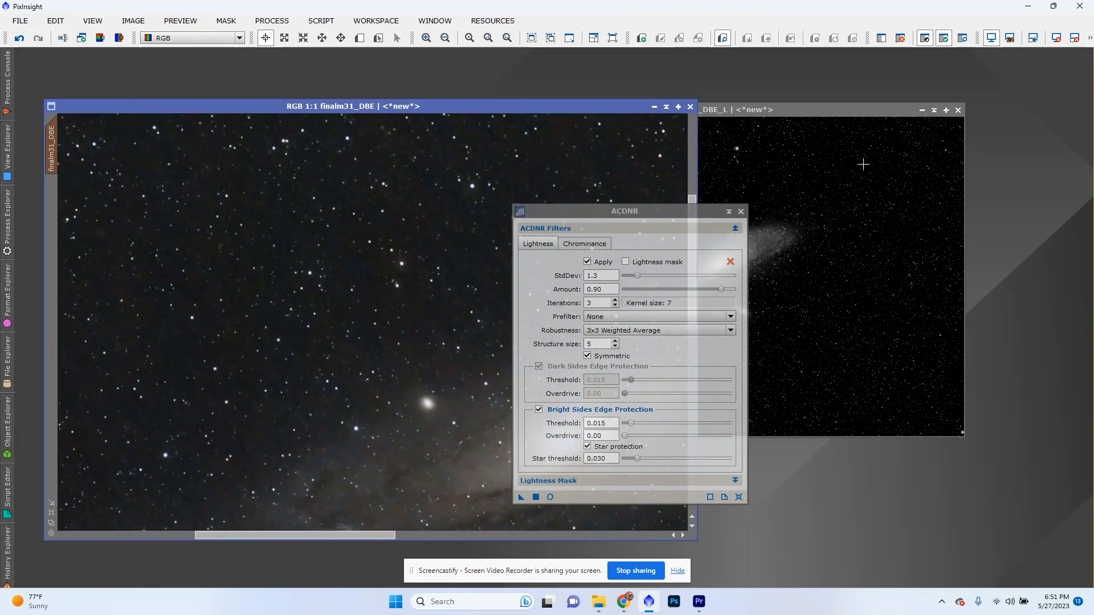
Close ACDNR and examine the galaxy's core, arms and surrounding background in finalm31_DBE at several magnifications
left_click(740, 212)
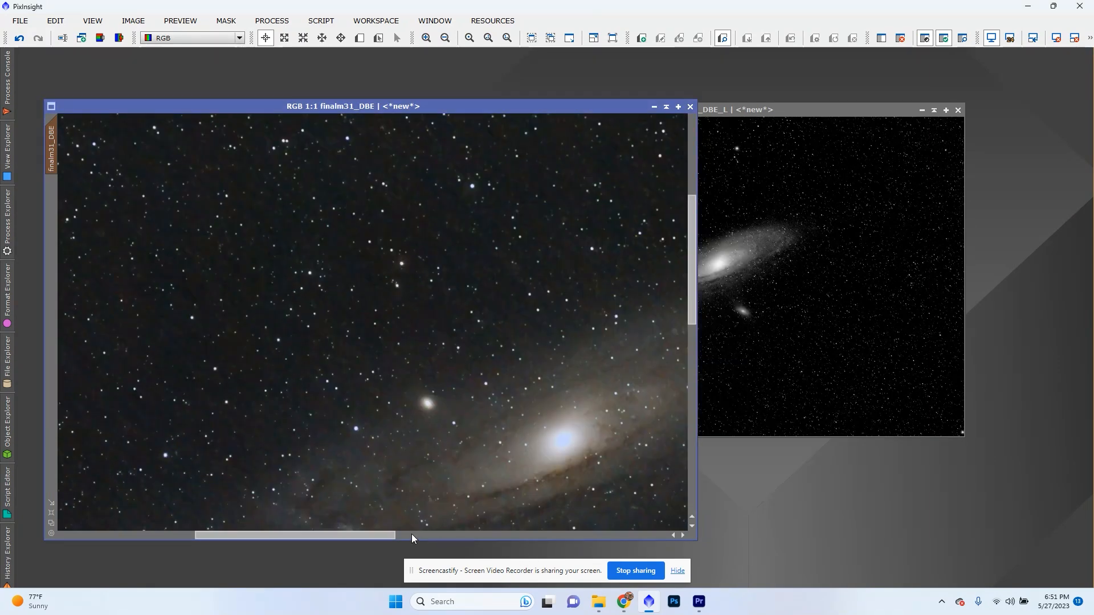
left_click_drag(392, 537, 467, 535)
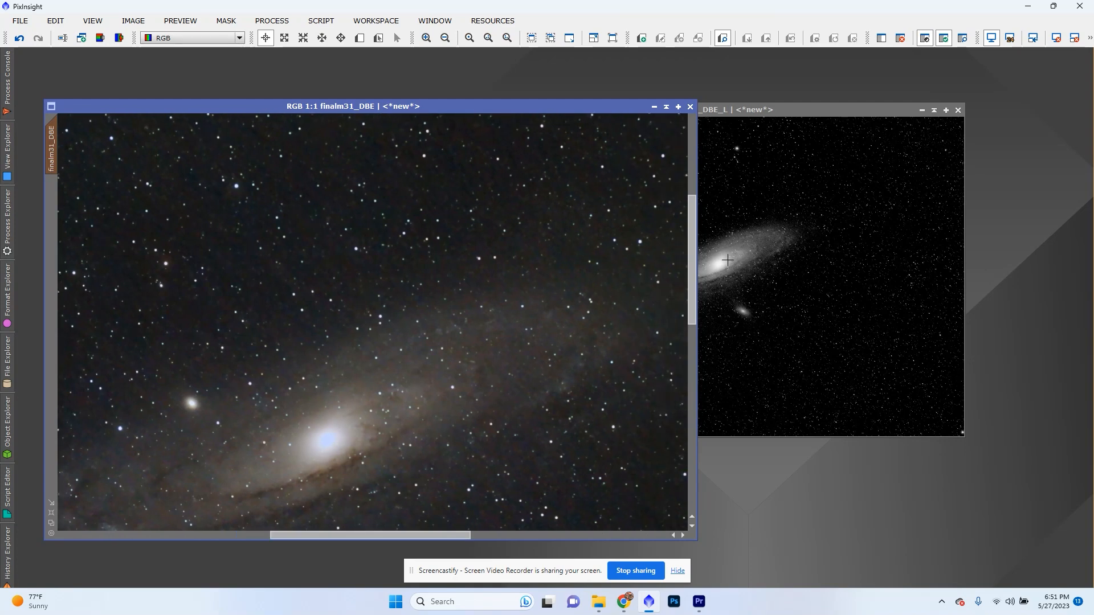
left_click_drag(691, 260, 697, 335)
left_click_drag(696, 336, 684, 271)
scroll(493, 240, "up", 1)
scroll(491, 237, "down", 2)
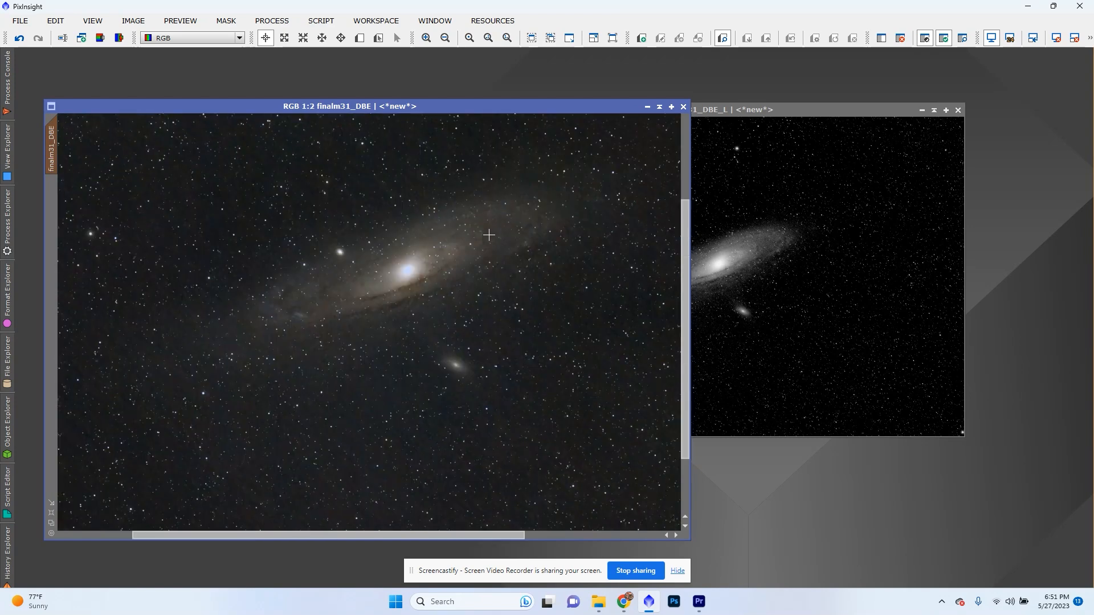
scroll(489, 235, "up", 1)
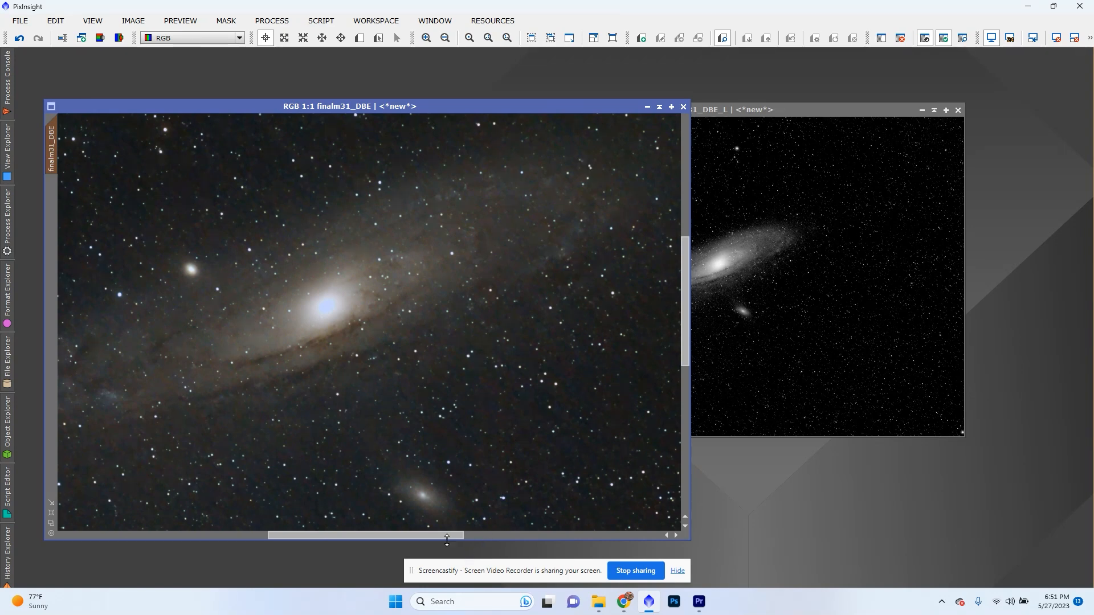
left_click_drag(440, 536, 417, 536)
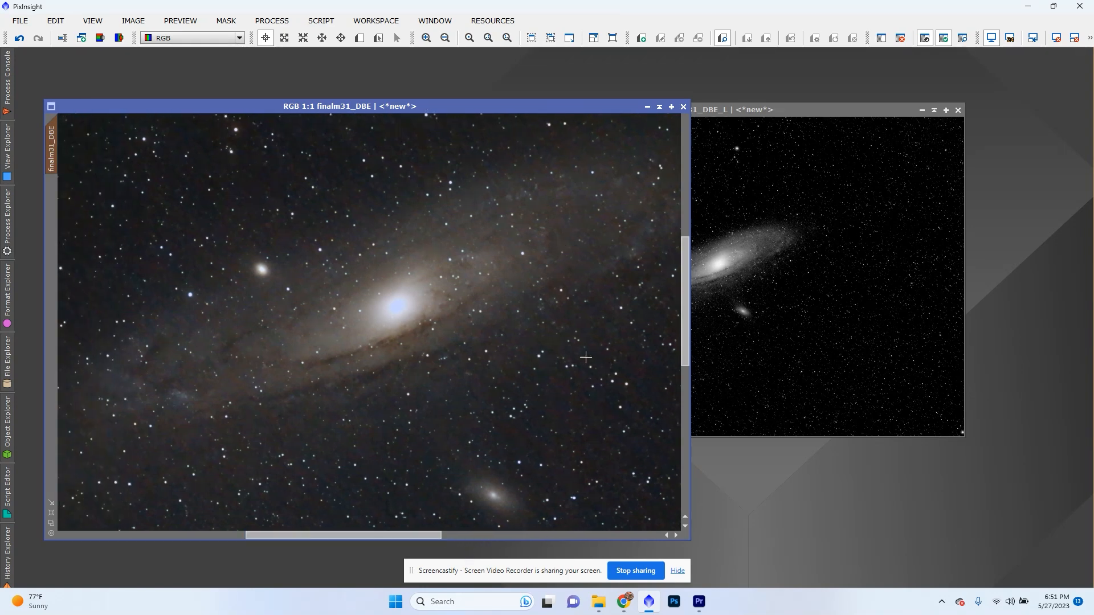
scroll(595, 335, "up", 1)
scroll(591, 332, "down", 1)
scroll(587, 329, "down", 1)
scroll(585, 328, "up", 1)
scroll(585, 326, "down", 1)
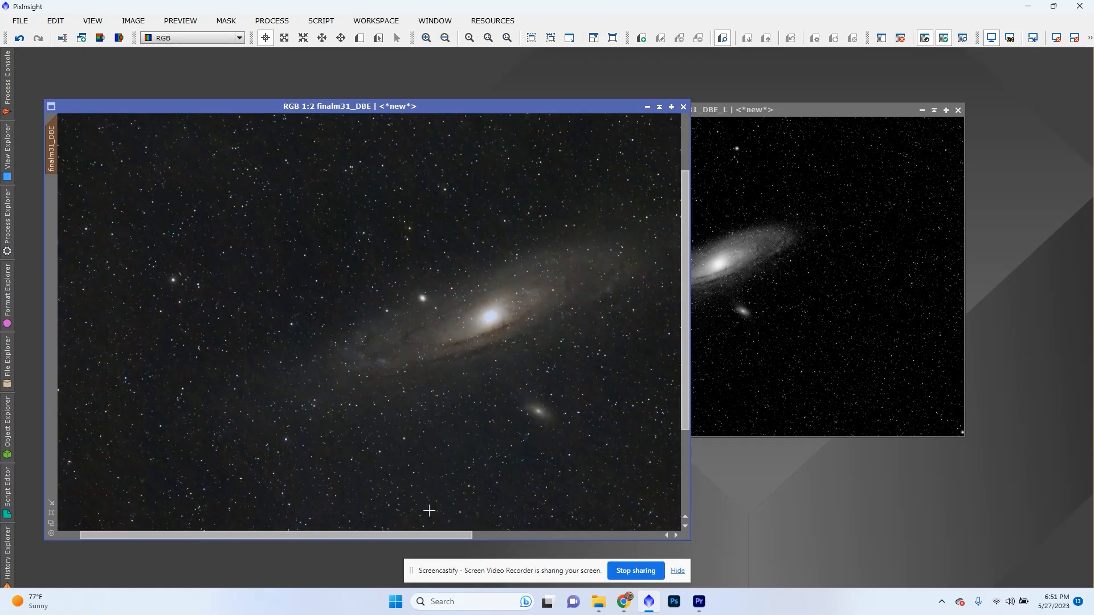
left_click_drag(416, 534, 485, 538)
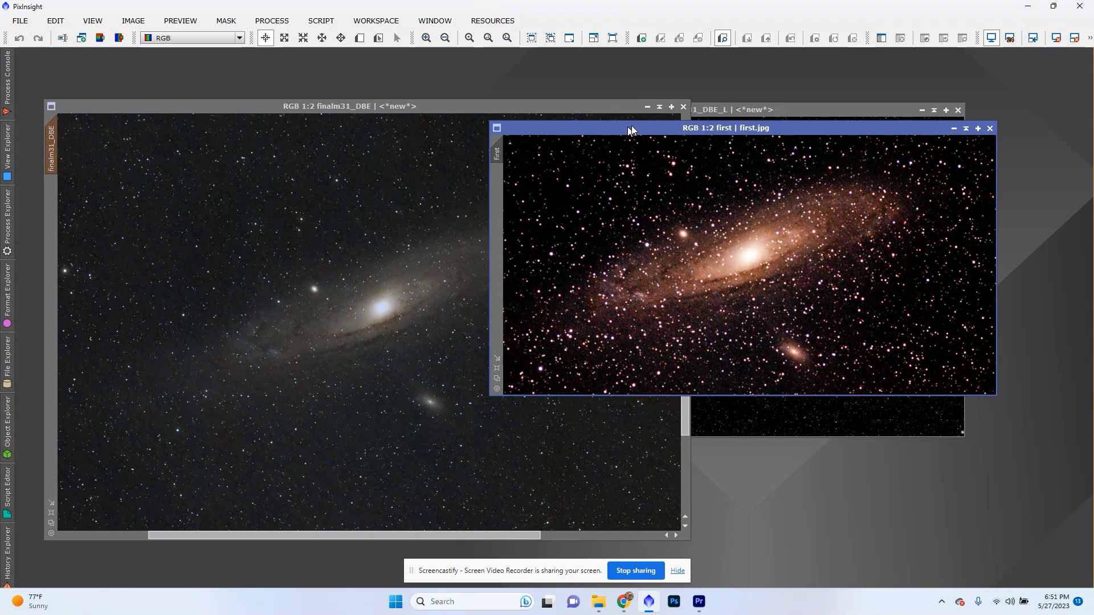
Reposition the earlier version first.jpg over the workspace and inspect its background stars and galaxy core up close
left_click_drag(628, 126, 653, 169)
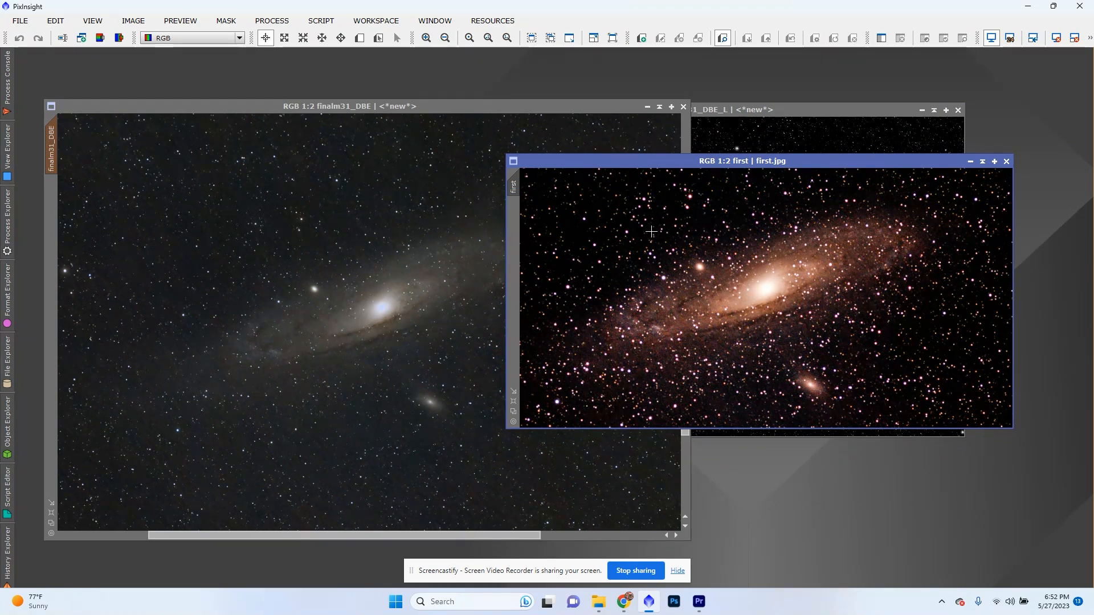
scroll(599, 226, "up", 1)
scroll(604, 224, "up", 2)
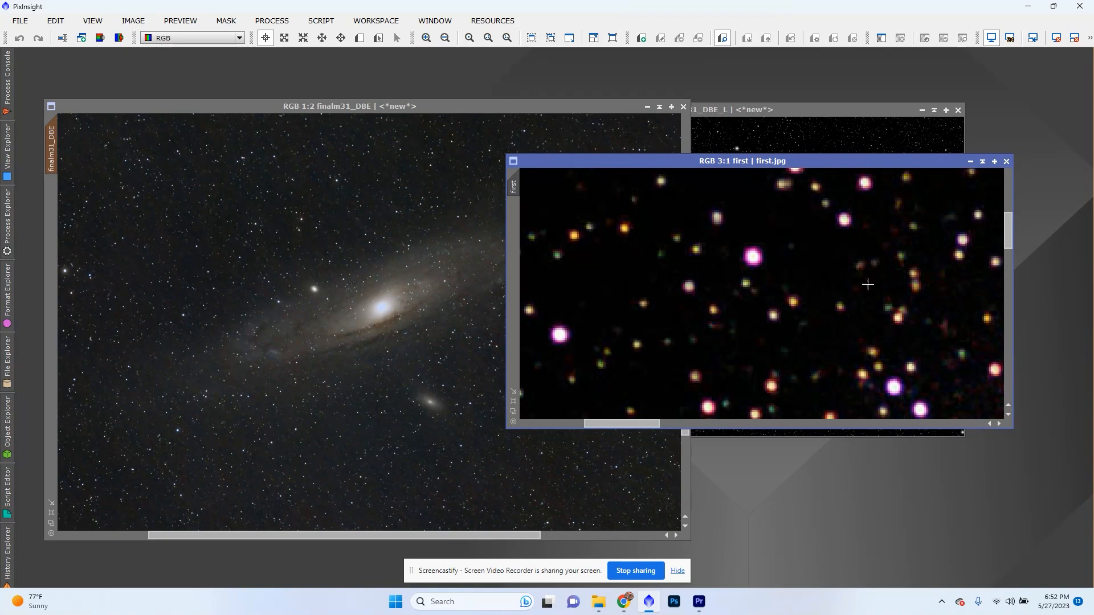
scroll(859, 294, "down", 3)
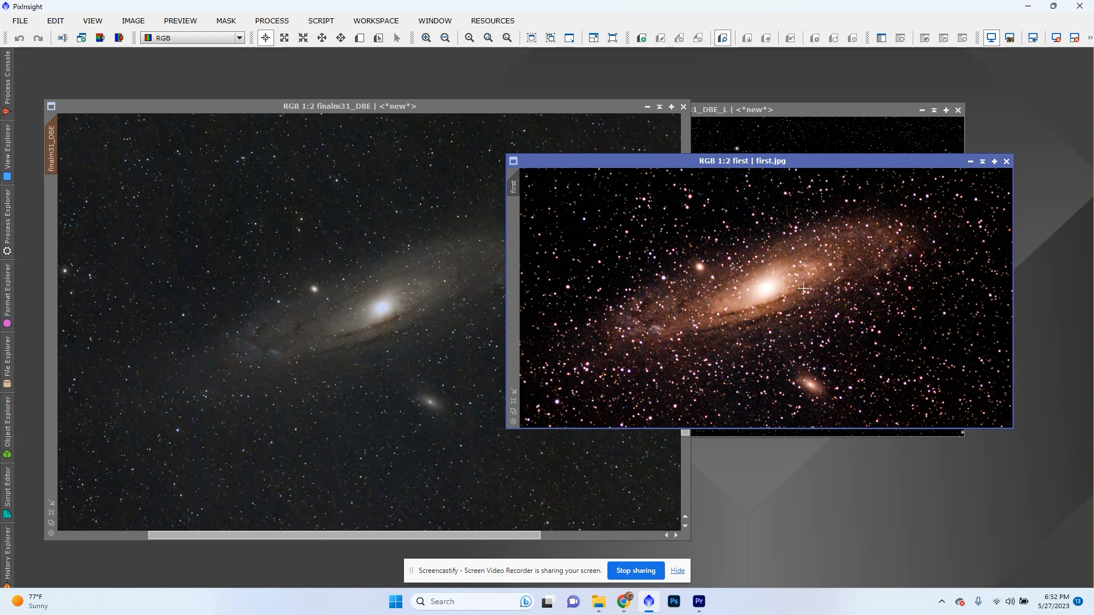
scroll(791, 279, "up", 1)
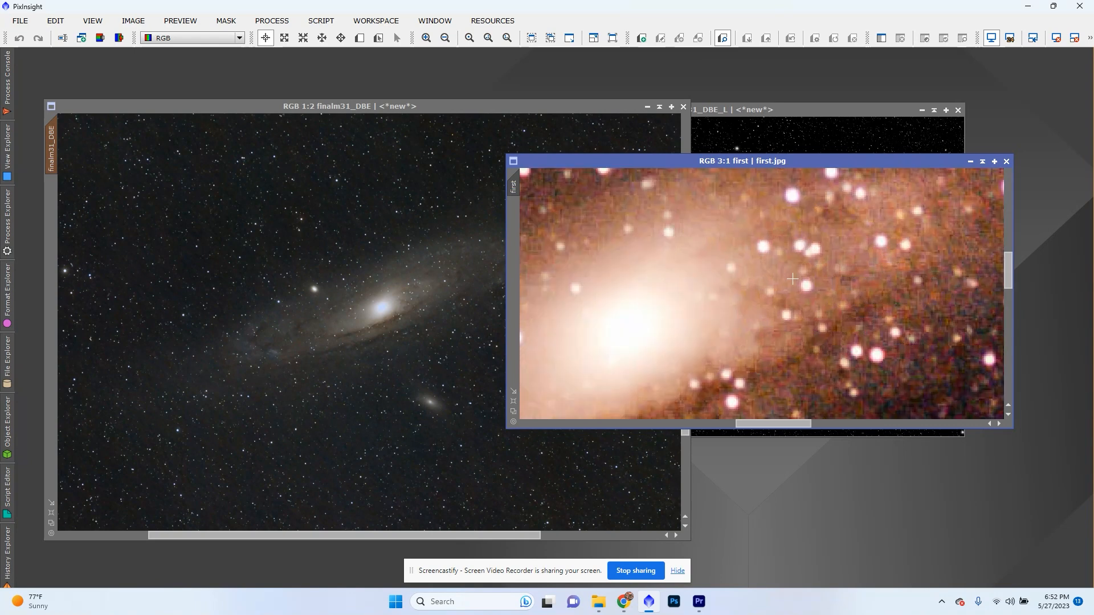
Compare the stars and core detail of finalm31_DBE with first.jpg, both enlarged and in wider view
left_click(437, 289)
scroll(436, 289, "up", 3)
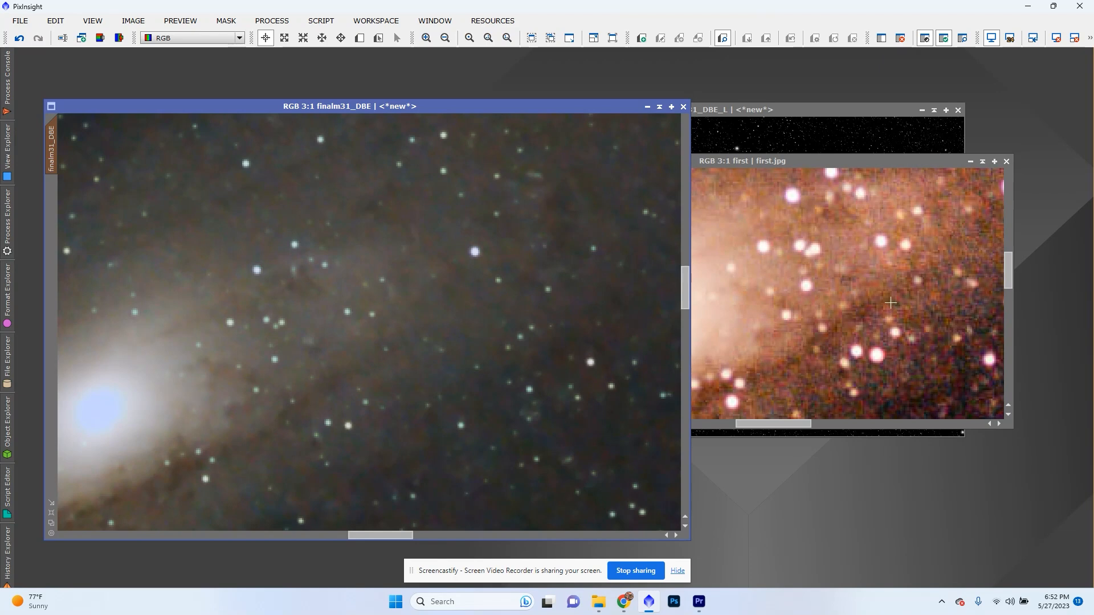
left_click(873, 304)
scroll(873, 304, "down", 3)
left_click(288, 286)
scroll(289, 285, "down", 3)
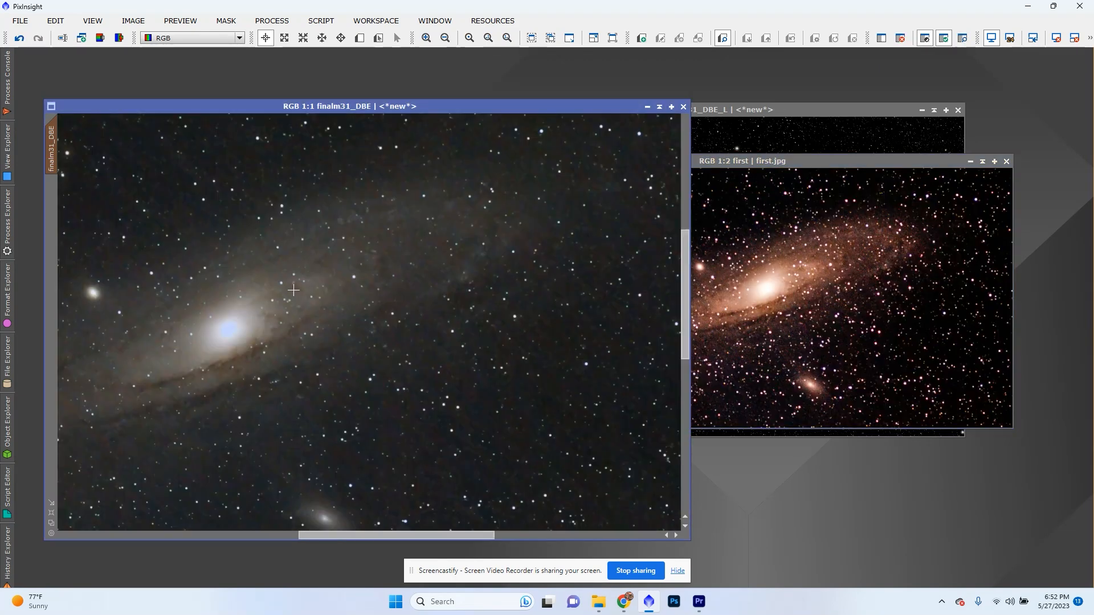
left_click_drag(400, 535, 327, 535)
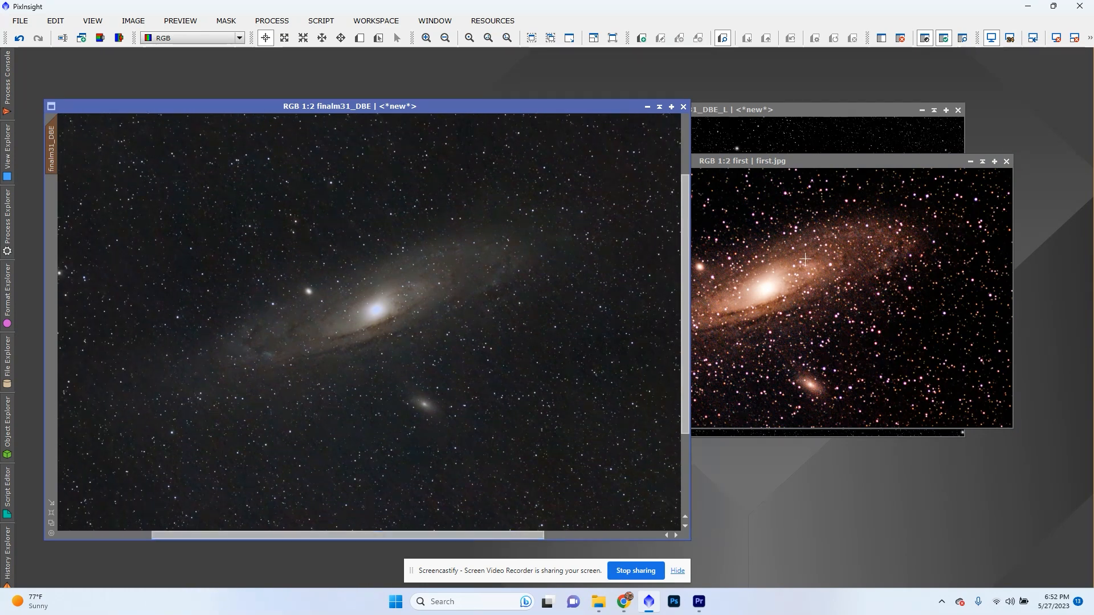
Inspect the galaxy's outer arm in first.jpg and move its window aside to uncover finalm31_DBE
left_click(803, 162)
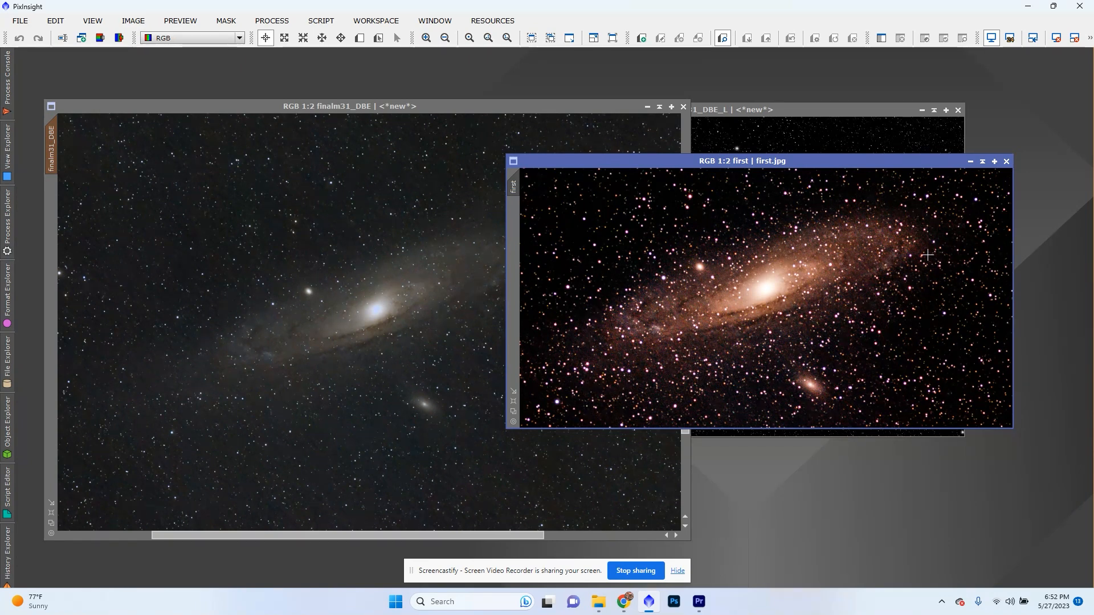
scroll(885, 232, "up", 1)
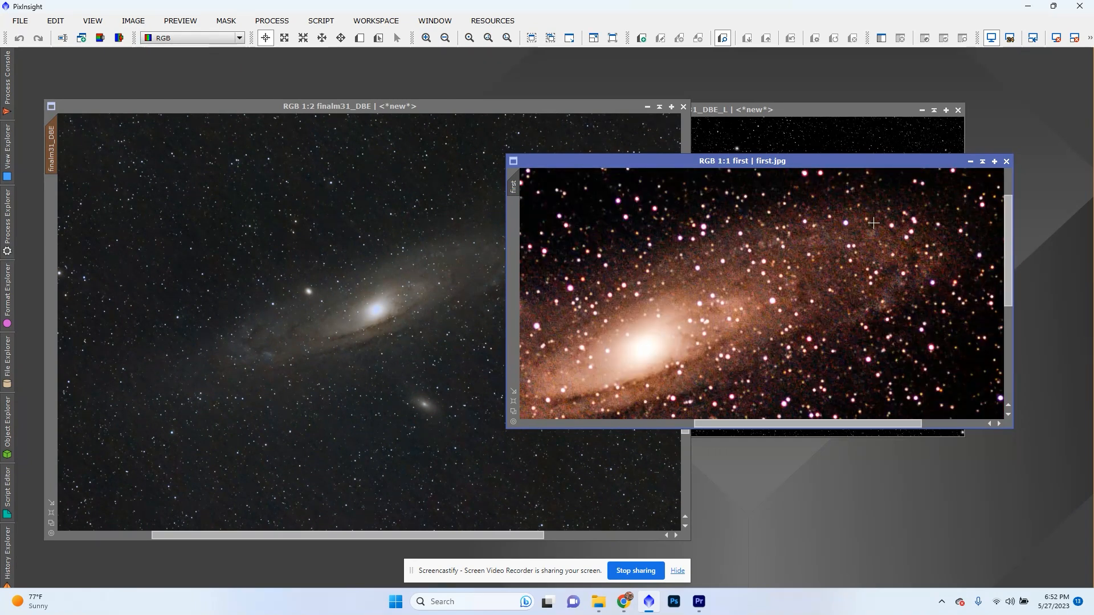
scroll(873, 223, "down", 1)
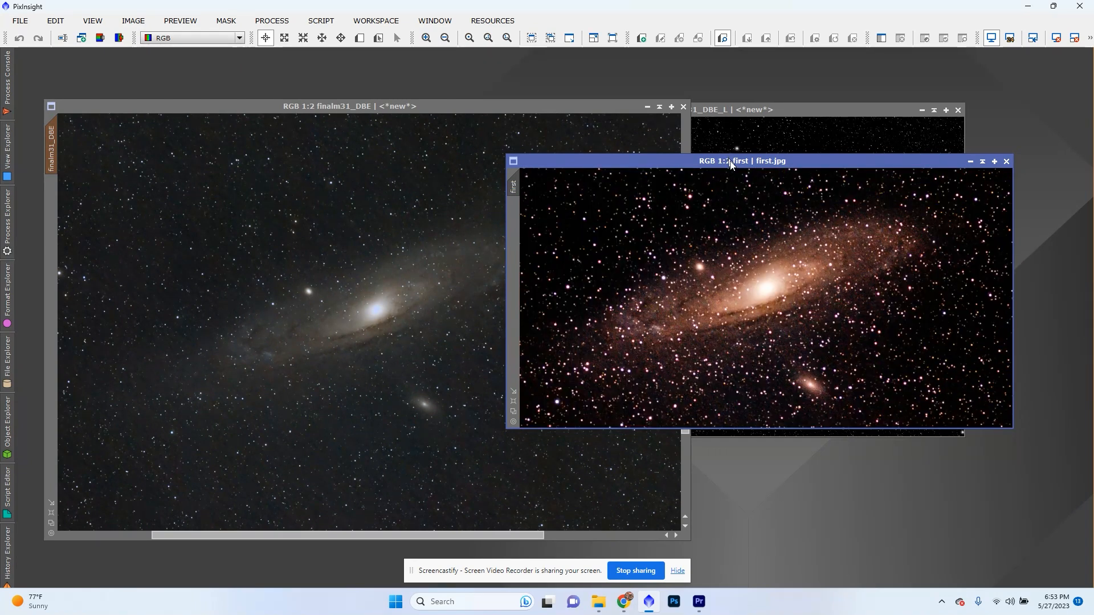
left_click_drag(731, 162, 886, 139)
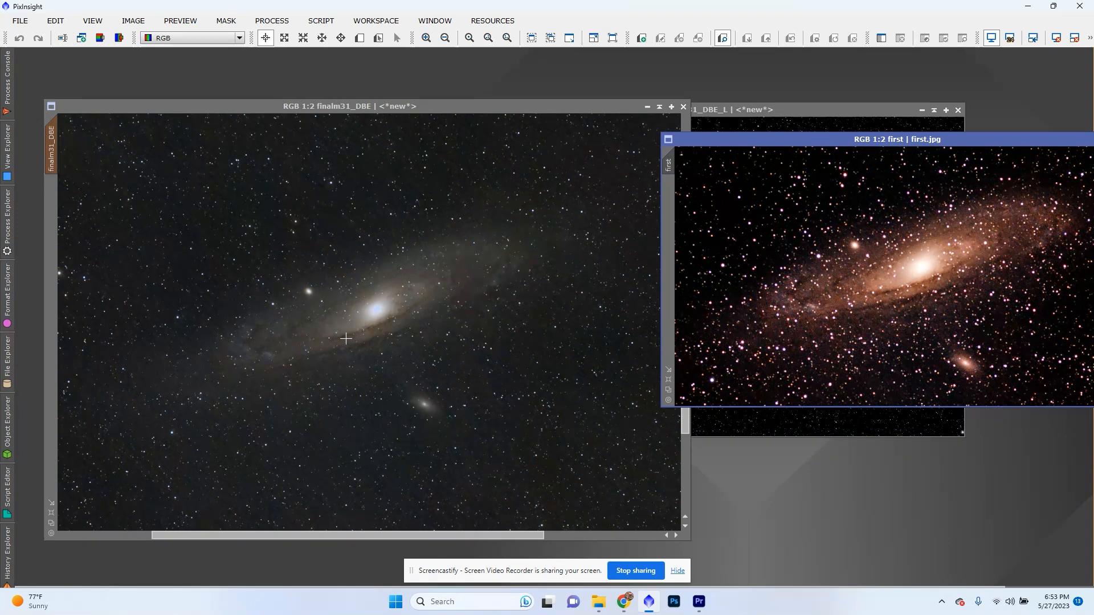
Review the processed galaxy, stars and background of finalm31_DBE beside first.jpg, from close-up to the whole frame
scroll(488, 317, "up", 1)
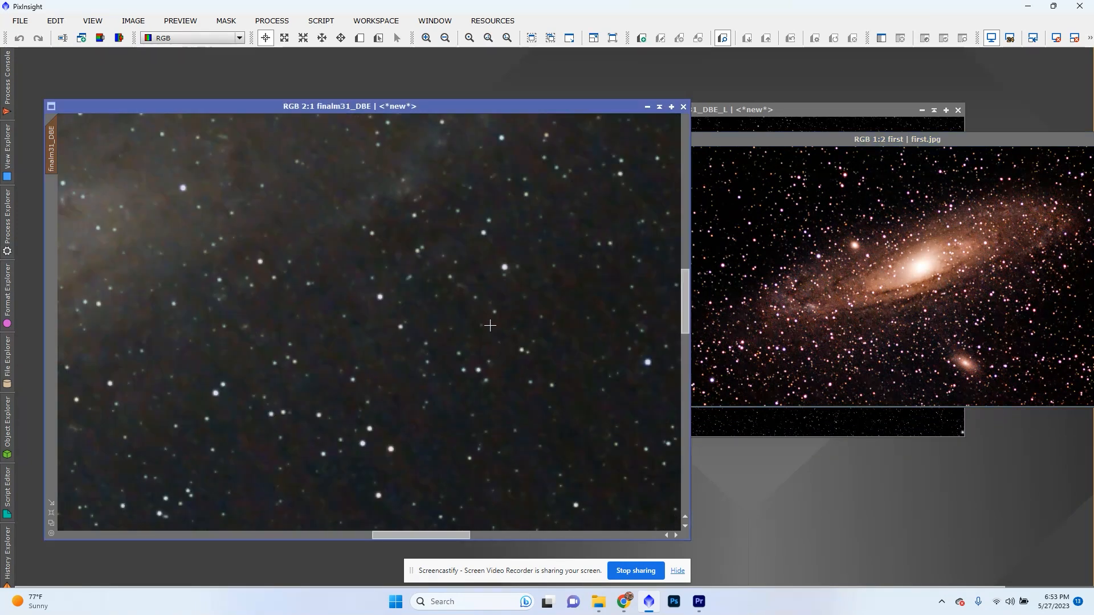
scroll(476, 334, "down", 3)
scroll(474, 336, "up", 1)
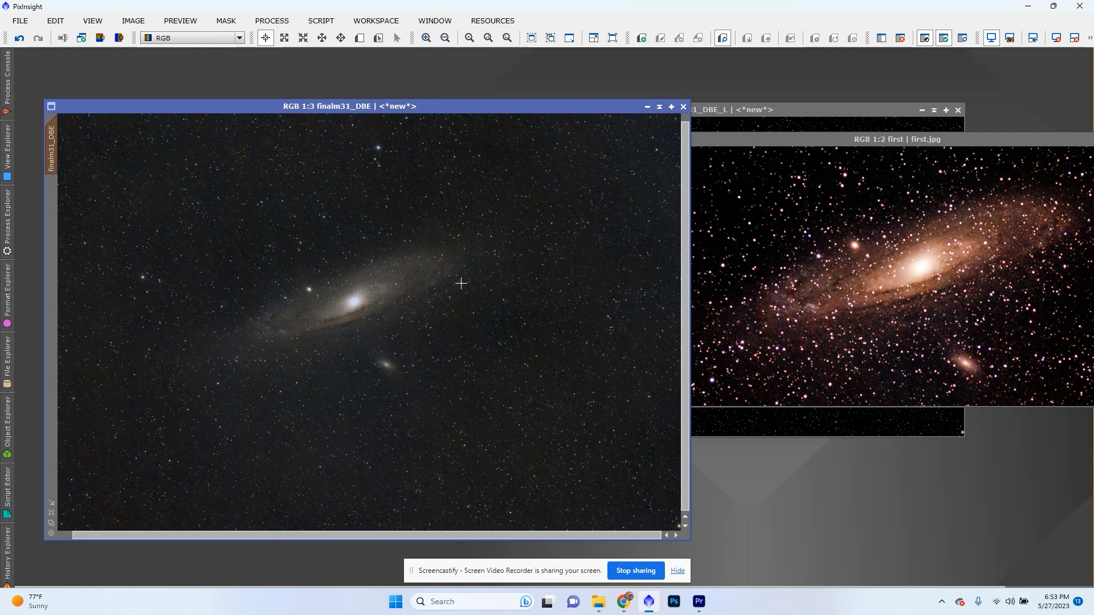
scroll(460, 282, "down", 1)
scroll(468, 277, "up", 1)
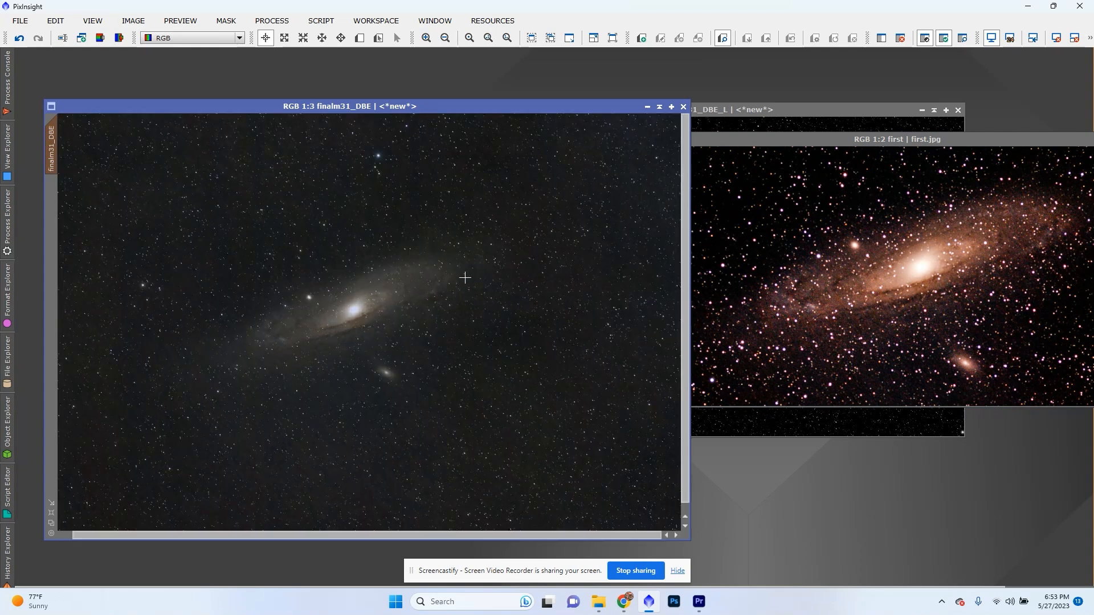
scroll(288, 434, "down", 1)
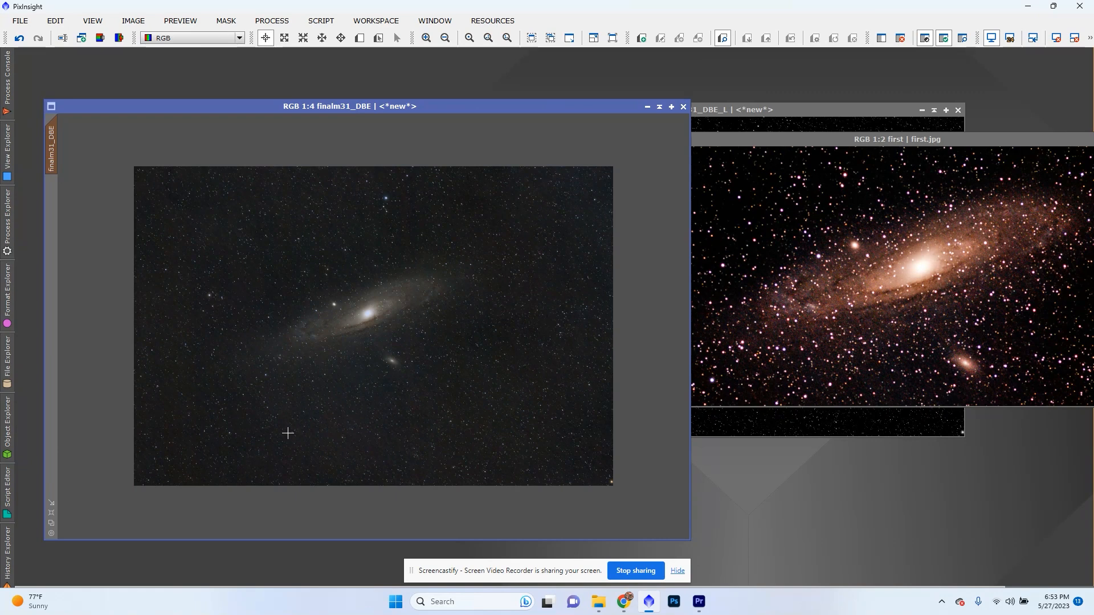
scroll(348, 320, "up", 3)
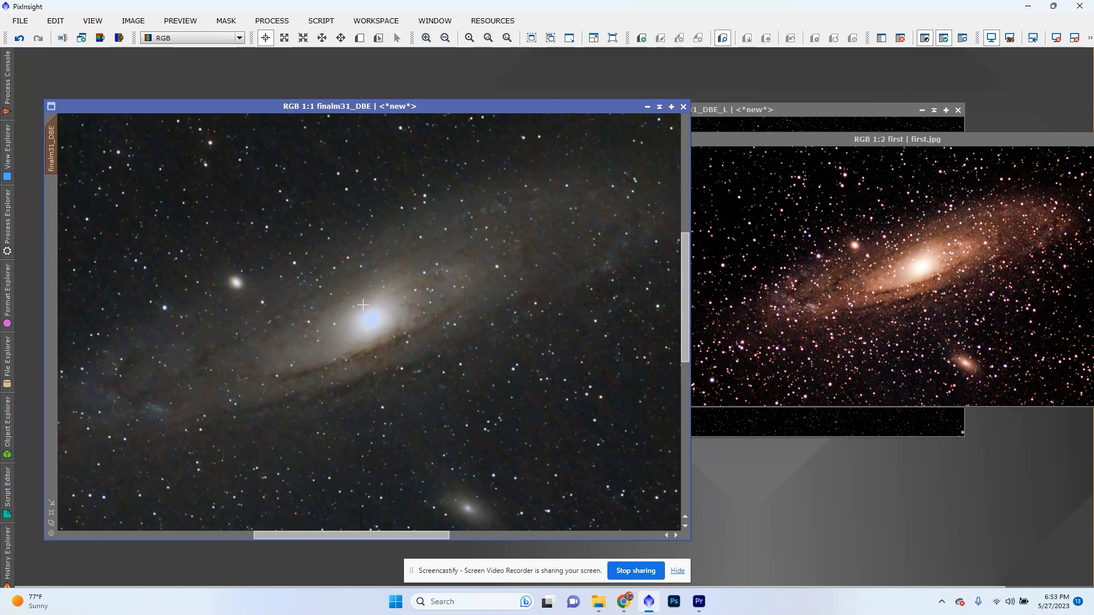
scroll(363, 306, "down", 3)
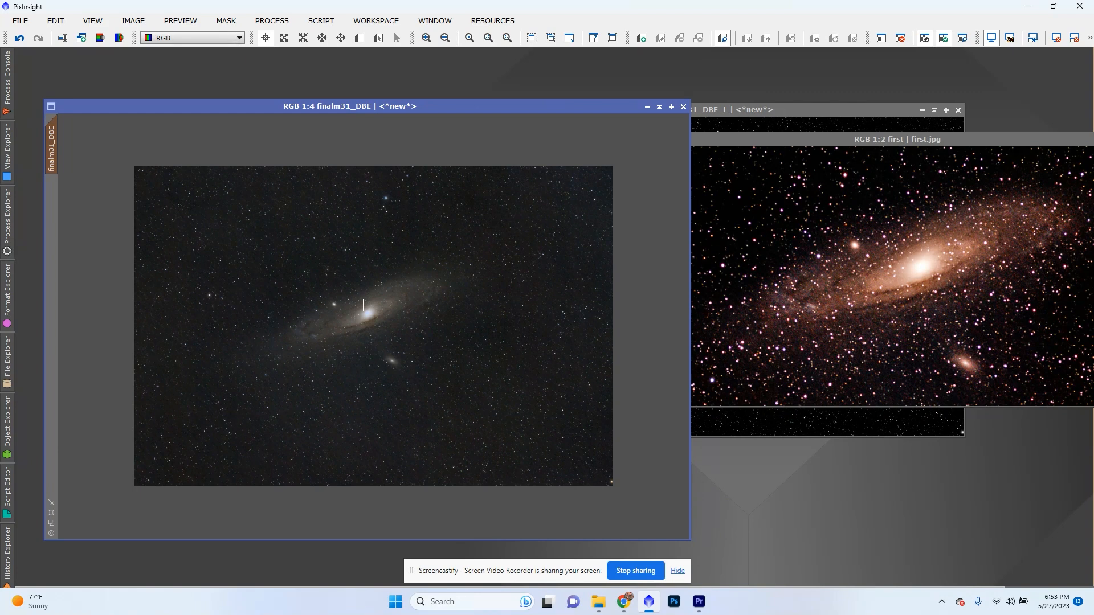
scroll(371, 307, "up", 1)
scroll(369, 317, "up", 1)
scroll(364, 317, "down", 2)
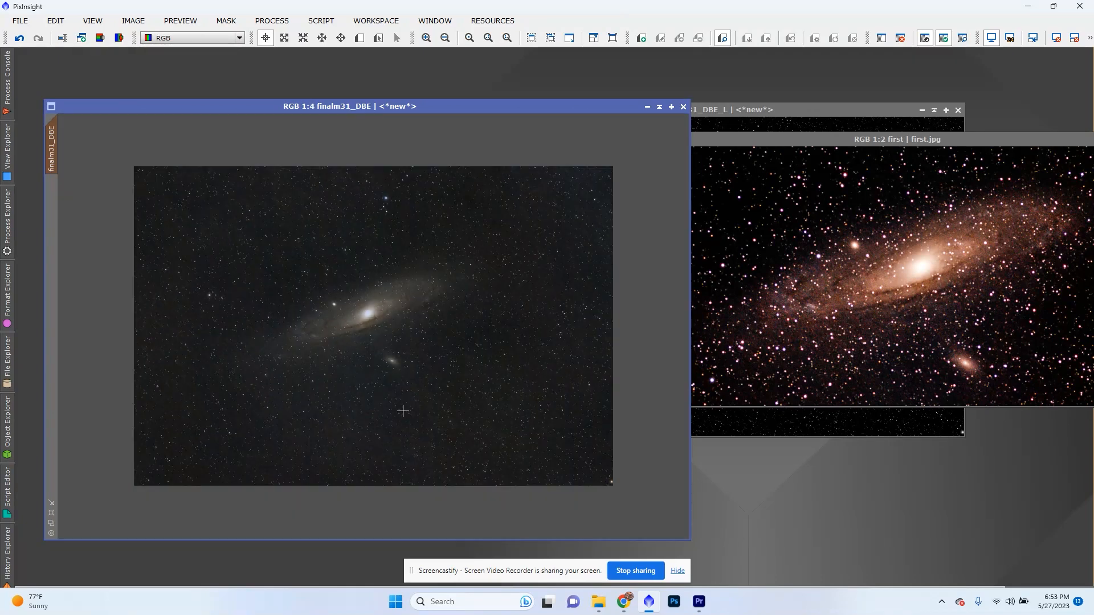